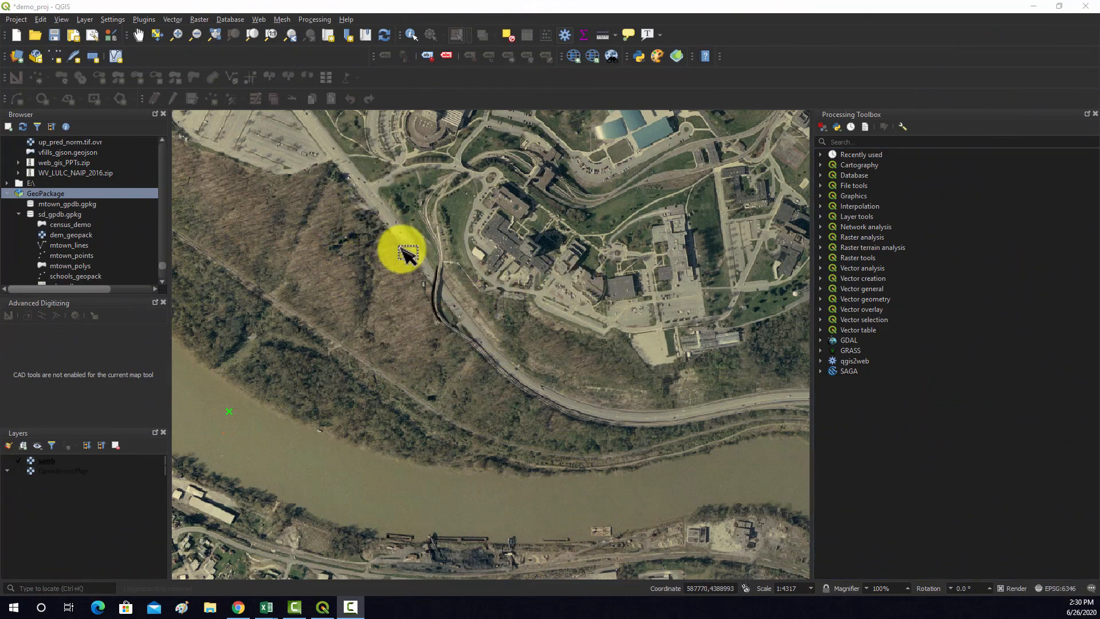
Start a new GeoPackage layer and name its database file mtown_gpkg2 in the dataset folder
{"action": "scroll", "coordinate": [423, 260], "scroll_direction": "down", "scroll_amount": 2}
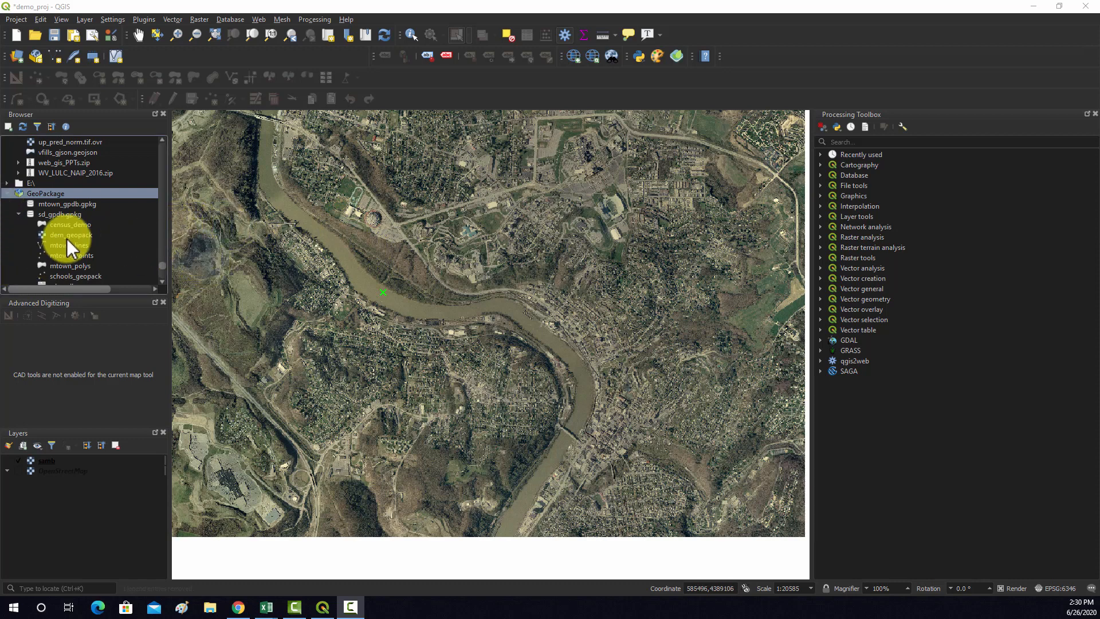
{"action": "right_click", "coordinate": [52, 194]}
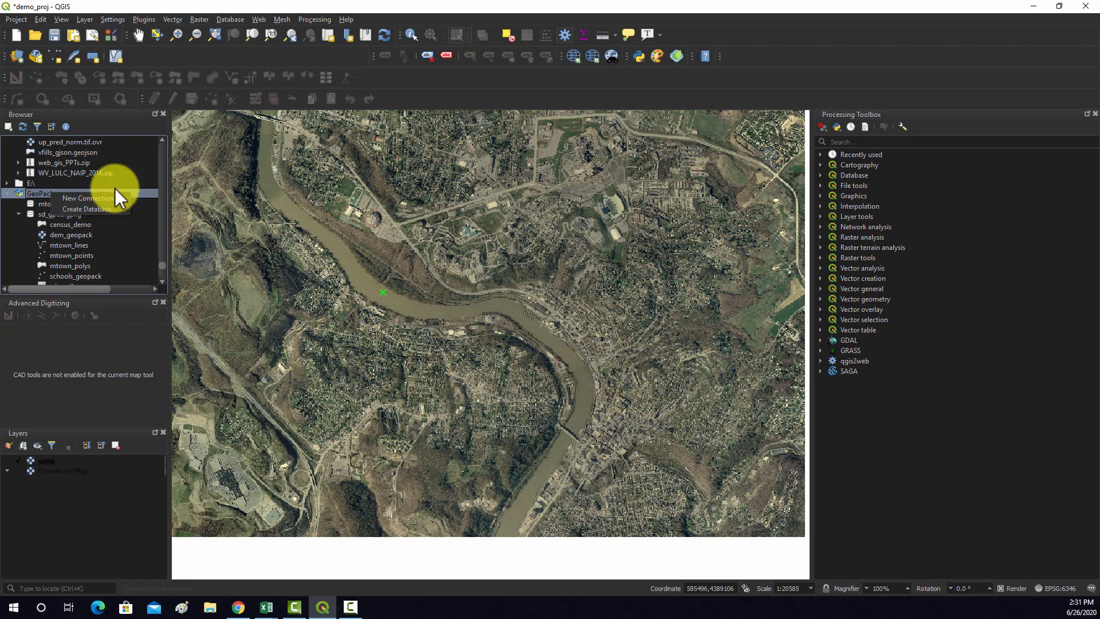
{"action": "left_click", "coordinate": [74, 208]}
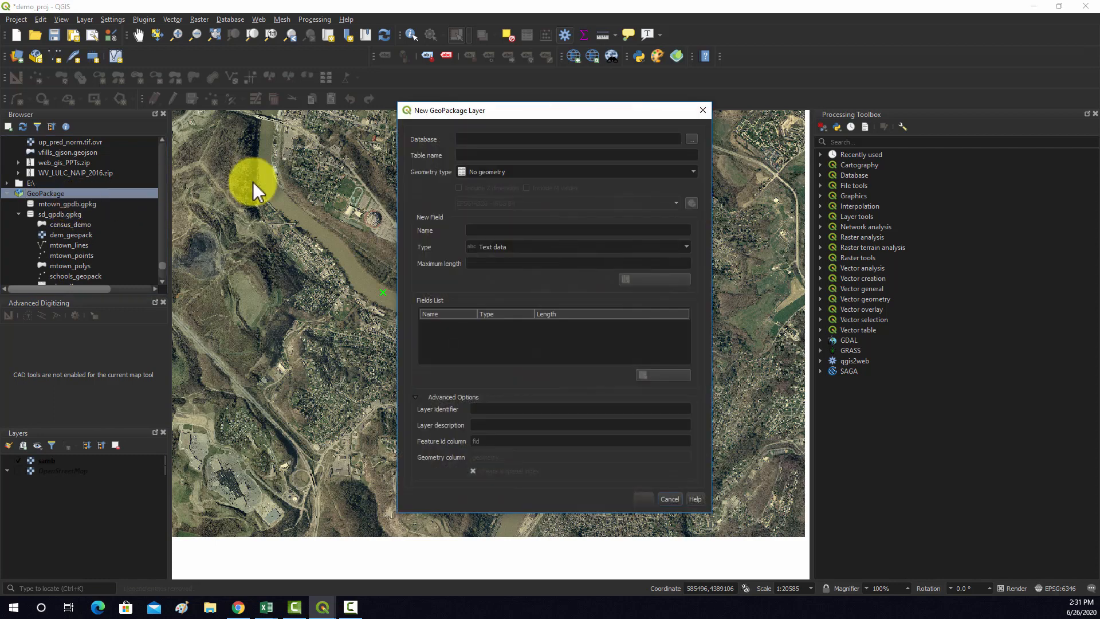
{"action": "left_click", "coordinate": [691, 140]}
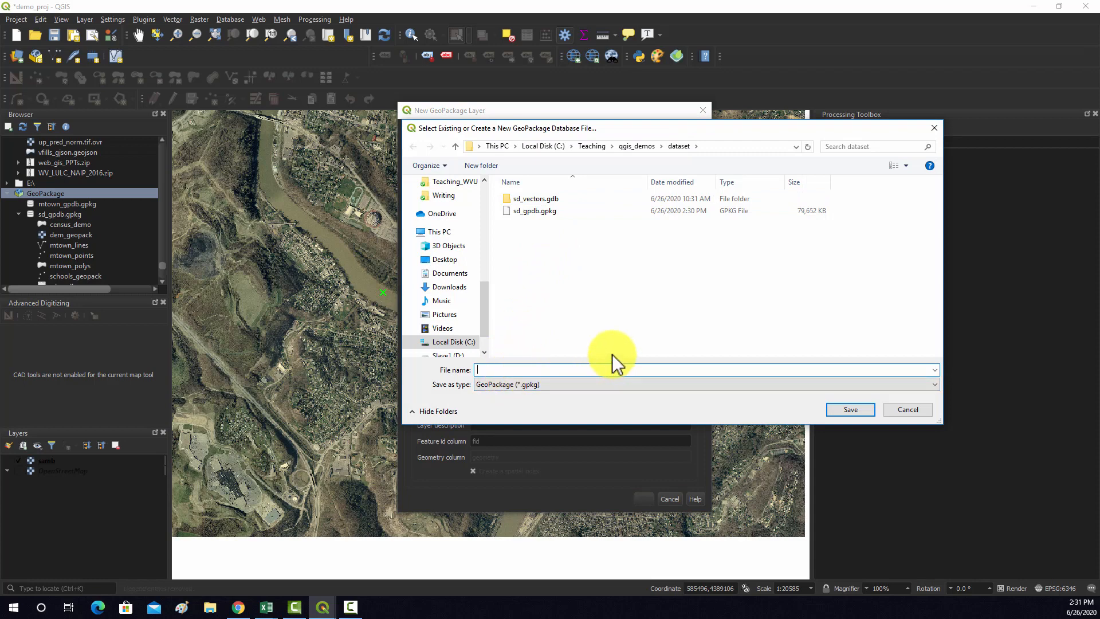
{"action": "type", "text": "mtown_gpkg2"}
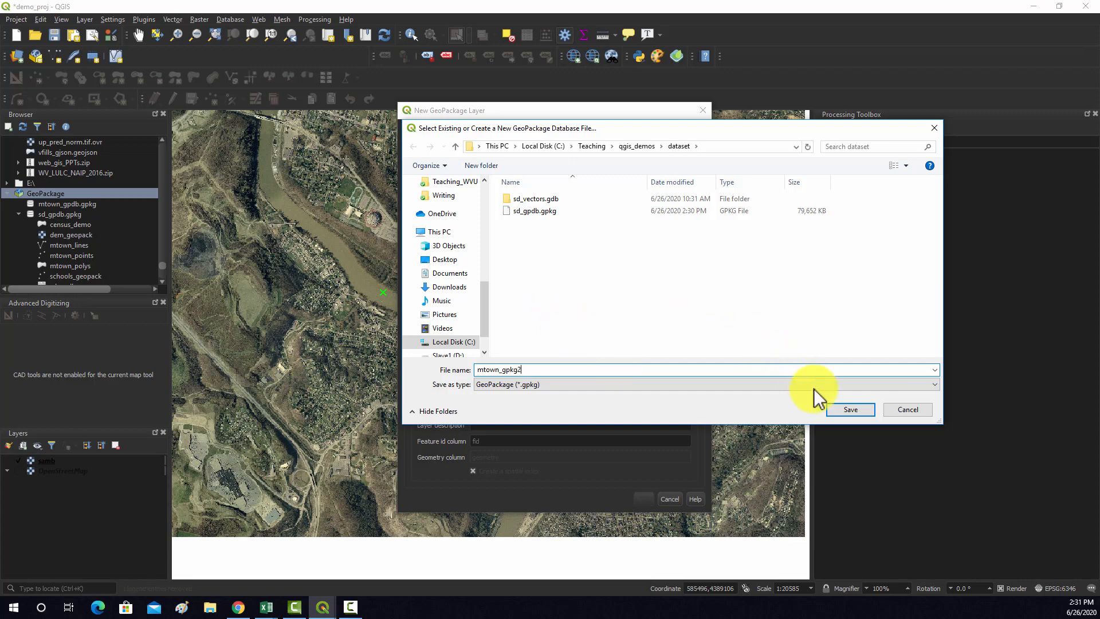
{"action": "left_click", "coordinate": [847, 409]}
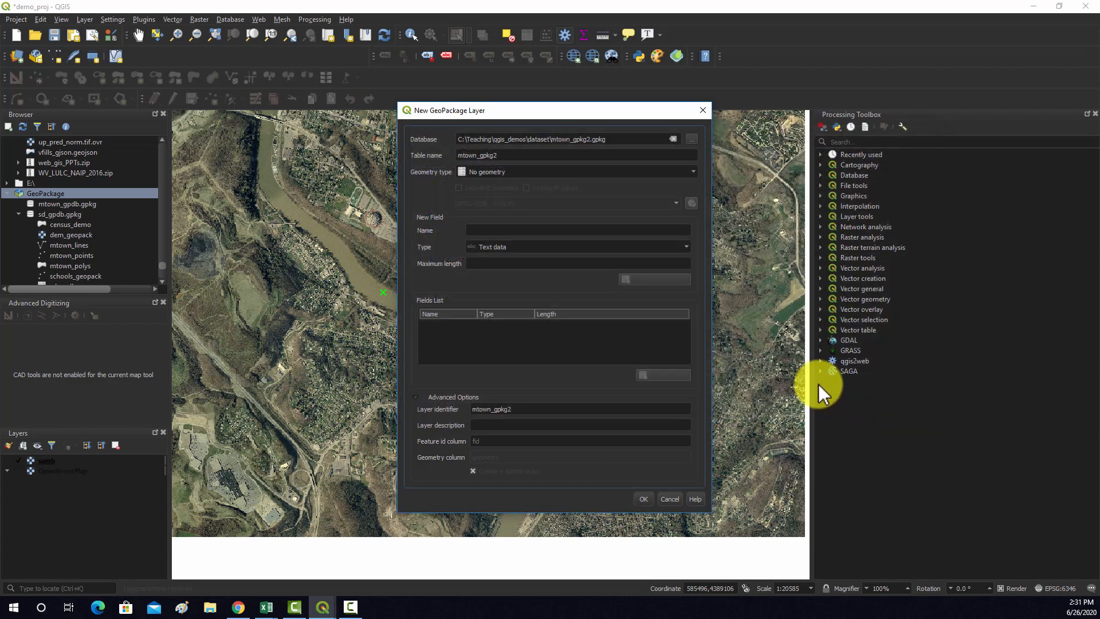
Set the new layer's geometry type to Point and its table name to mtown_points
{"action": "left_click", "coordinate": [687, 170]}
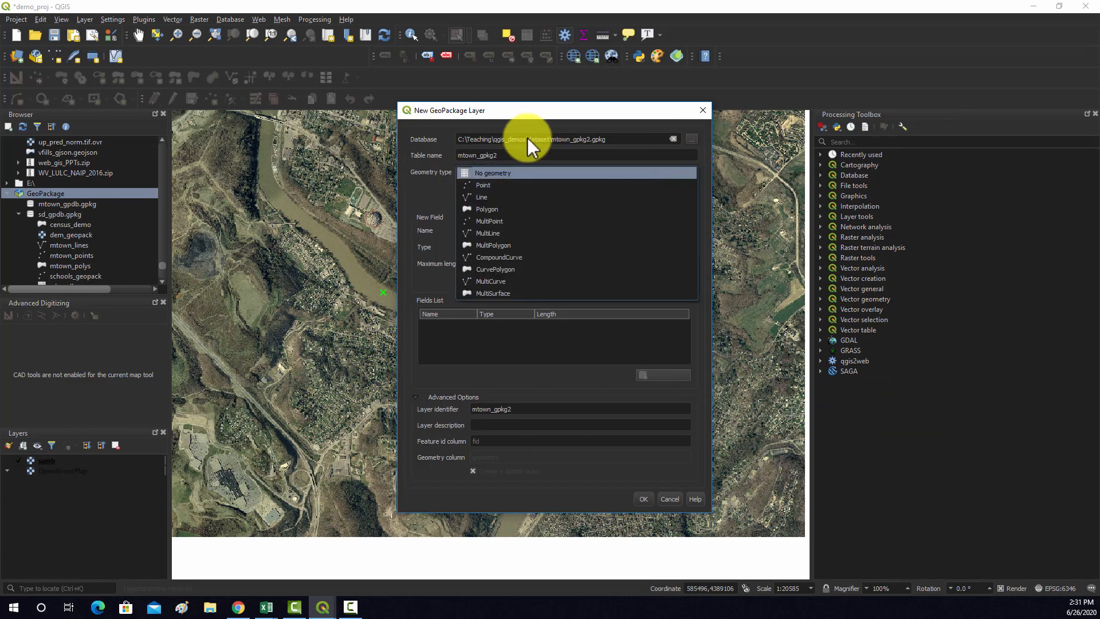
{"action": "left_click", "coordinate": [490, 180]}
{"action": "left_click", "coordinate": [504, 154]}
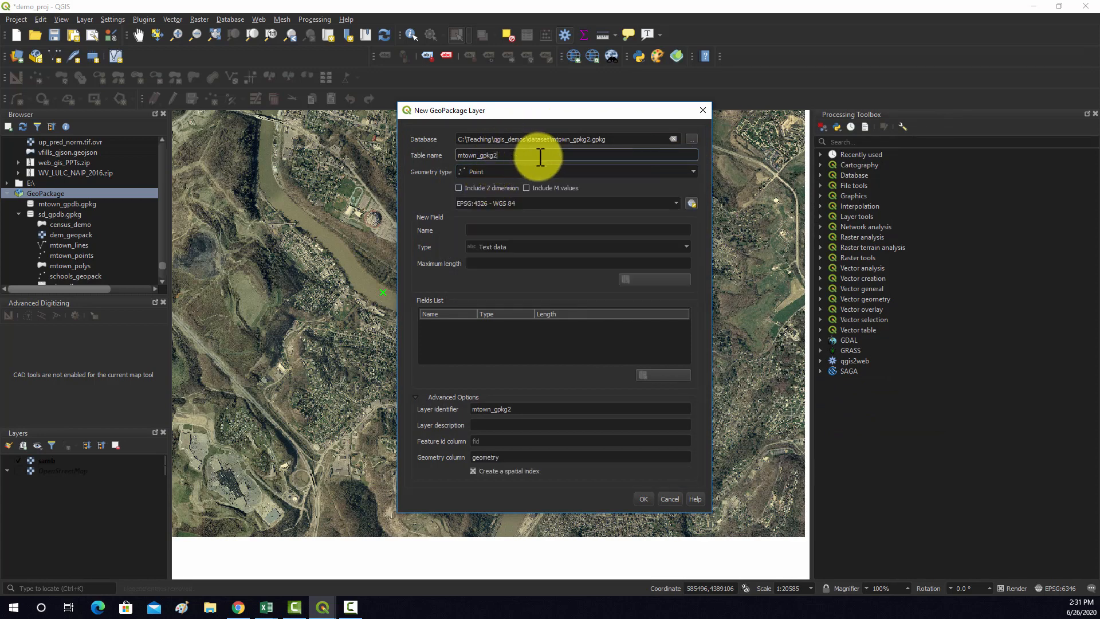
{"action": "key", "text": "BackSpace"}
{"action": "key", "text": "BackSpace"}
{"action": "key", "text": "BackSpace"}
{"action": "key", "text": "BackSpace"}
{"action": "type", "text": "points"}
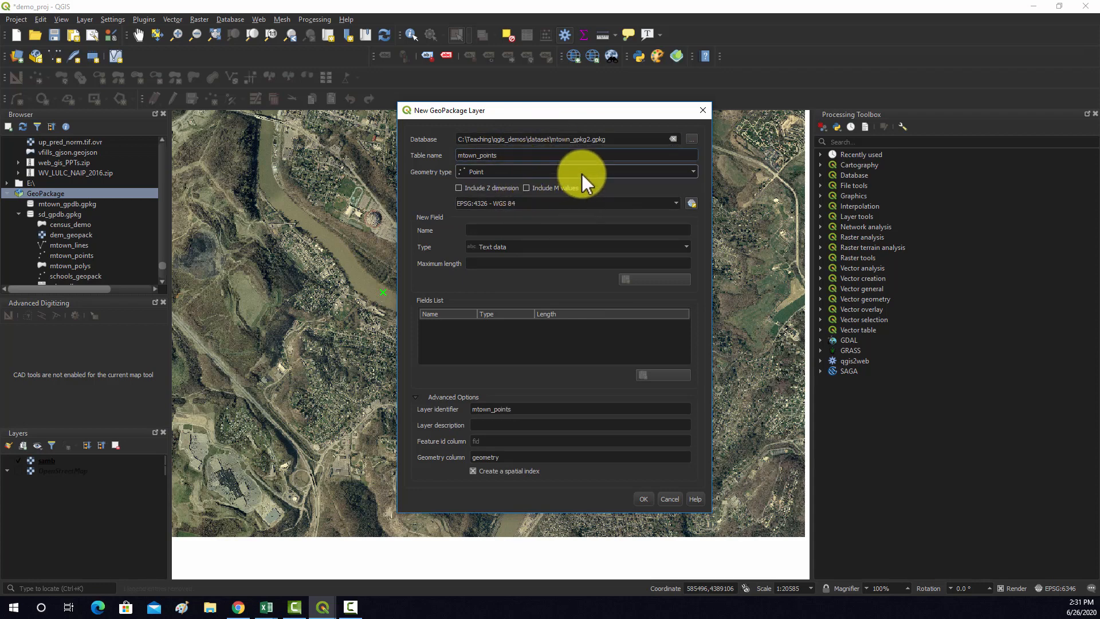
Add a text field named Description with a maximum length of 250 to the fields list
{"action": "left_click", "coordinate": [646, 230]}
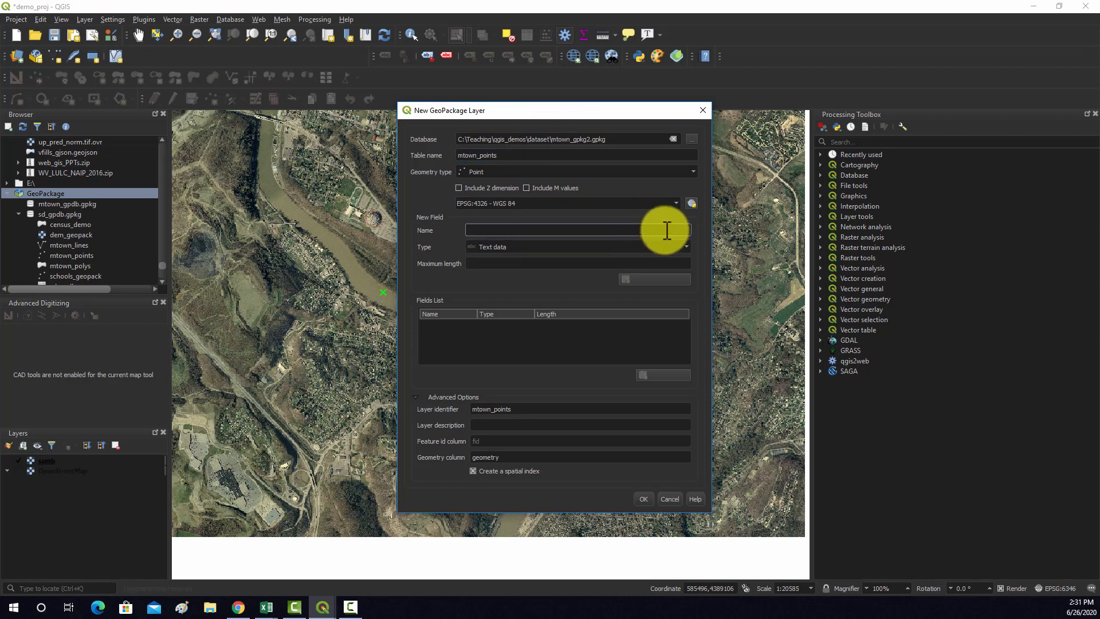
{"action": "type", "text": "Description"}
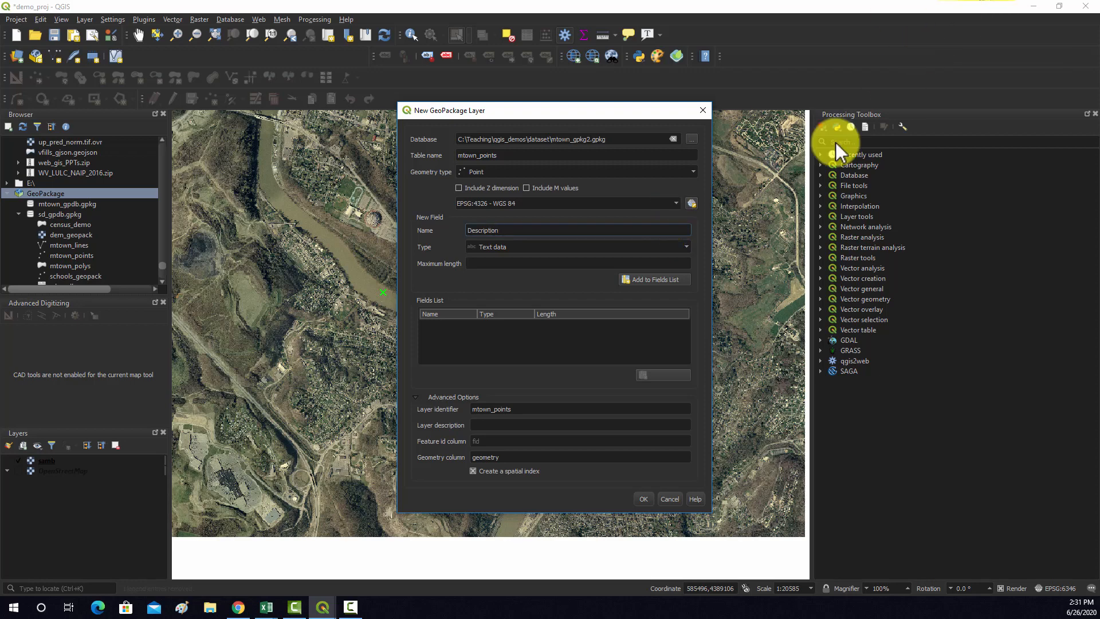
{"action": "left_click", "coordinate": [546, 245]}
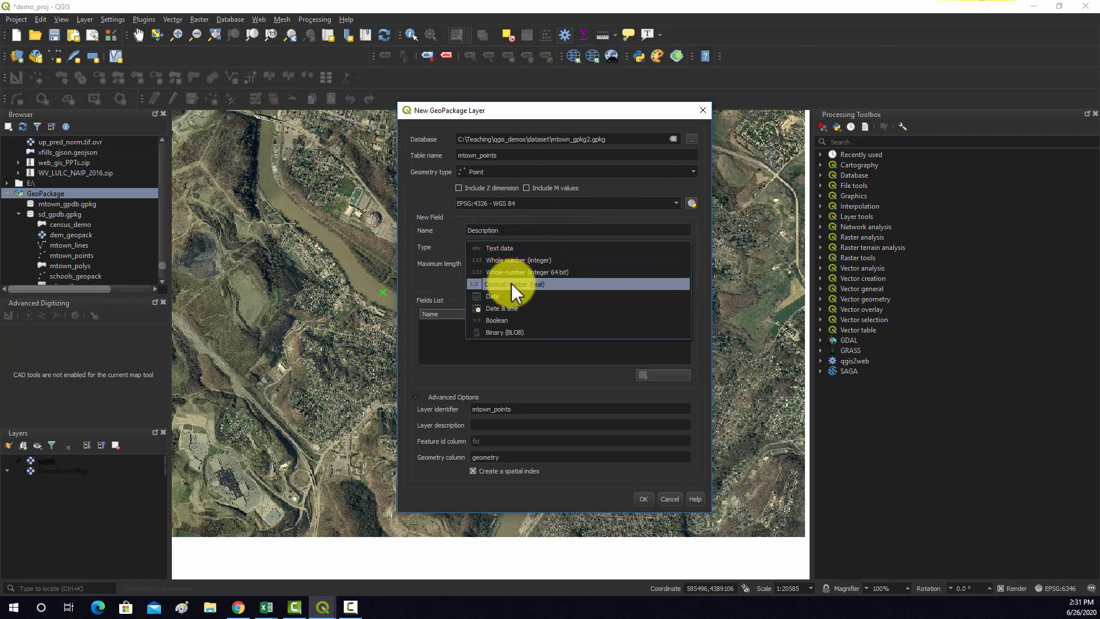
{"action": "left_click", "coordinate": [501, 249]}
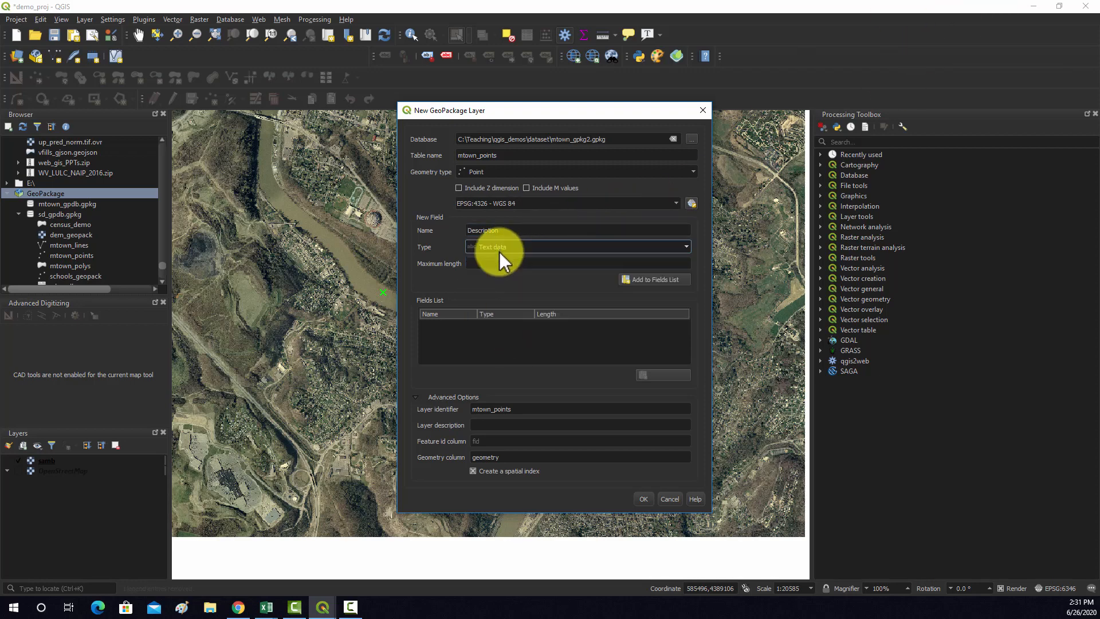
{"action": "left_click", "coordinate": [507, 262]}
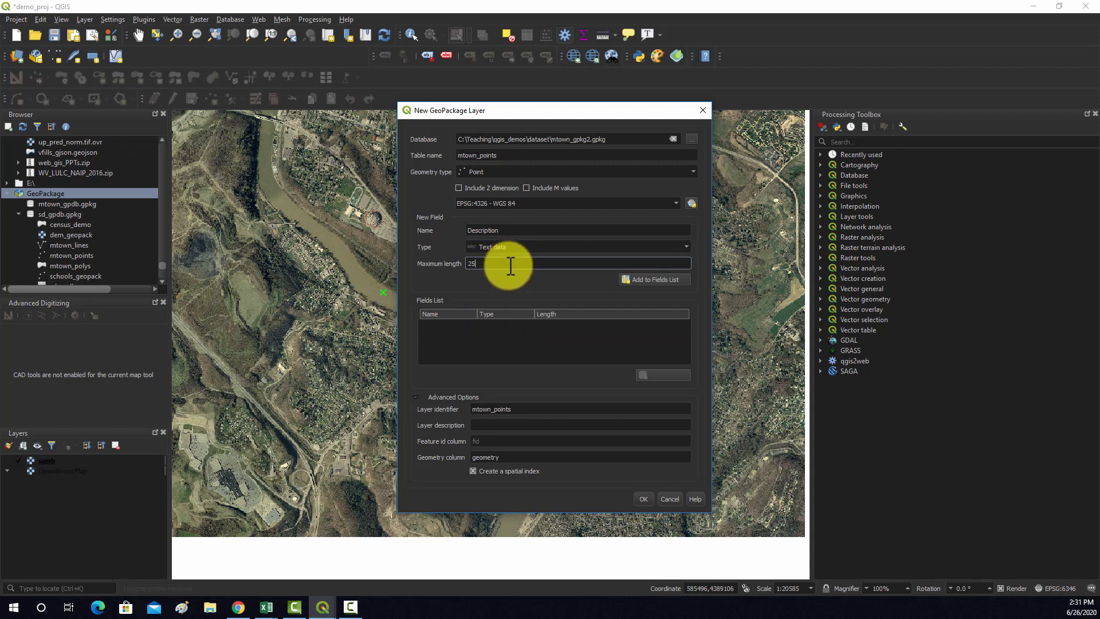
{"action": "type", "text": "250"}
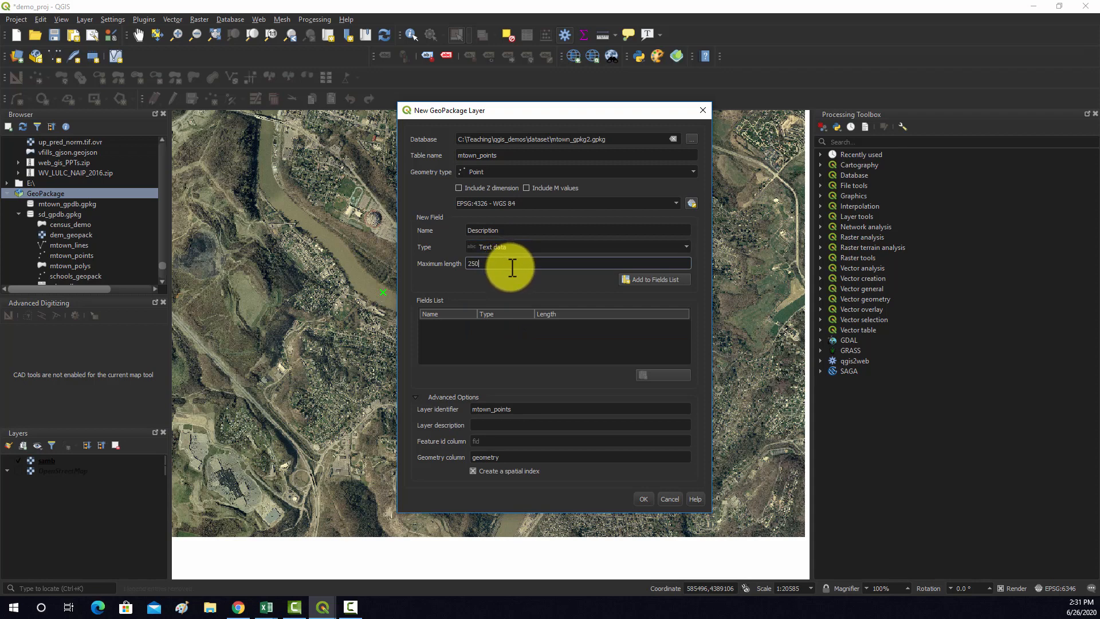
{"action": "left_click", "coordinate": [653, 281]}
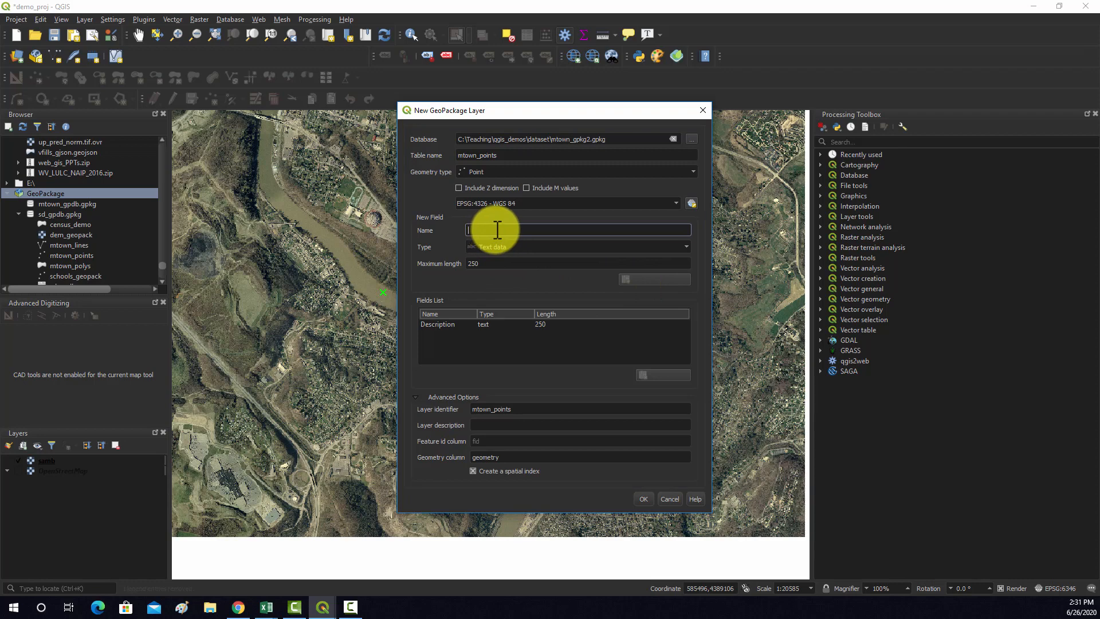
Add a decimal number (real) field named x-coord to the fields list
{"action": "type", "text": "x-coord"}
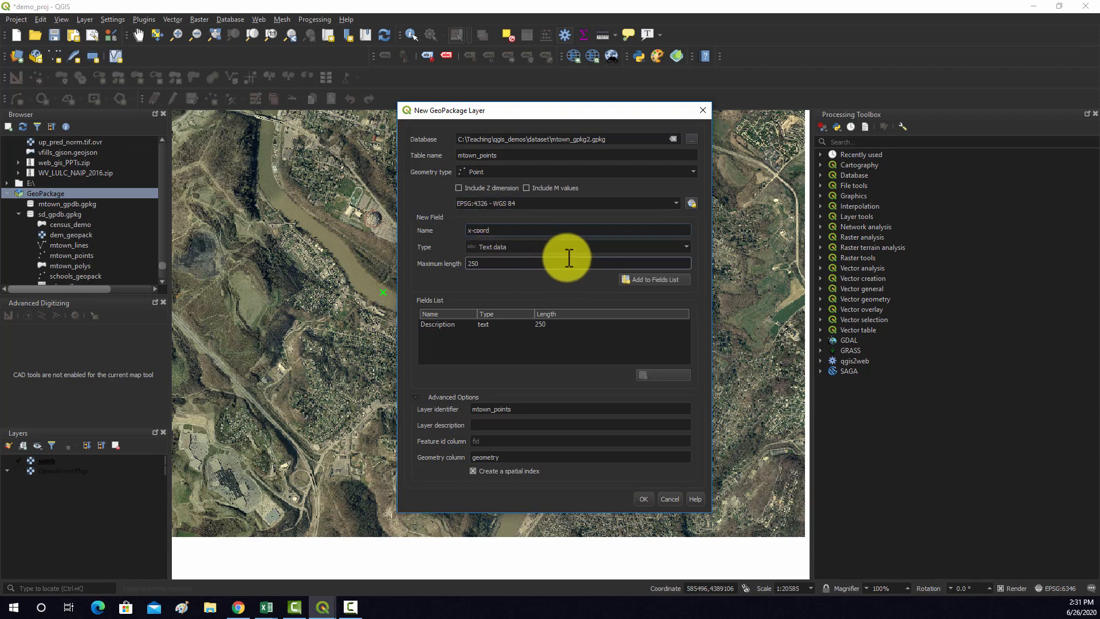
{"action": "left_click", "coordinate": [567, 247]}
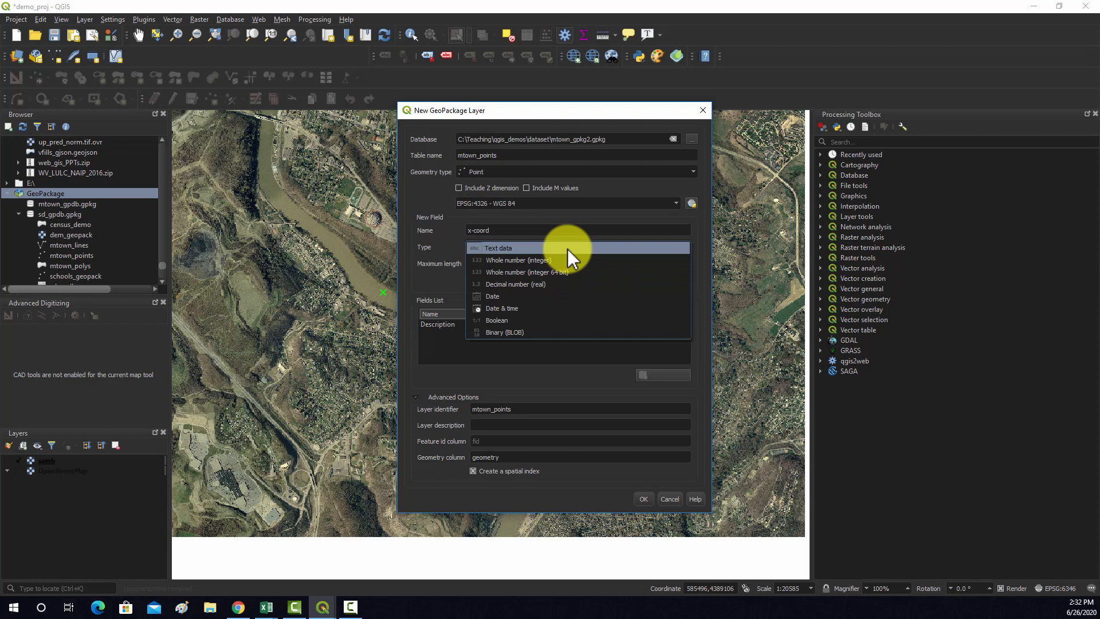
{"action": "left_click", "coordinate": [514, 283]}
{"action": "left_click", "coordinate": [625, 276]}
Add a decimal number (real) field named y-coord to the fields list
{"action": "left_click", "coordinate": [509, 230]}
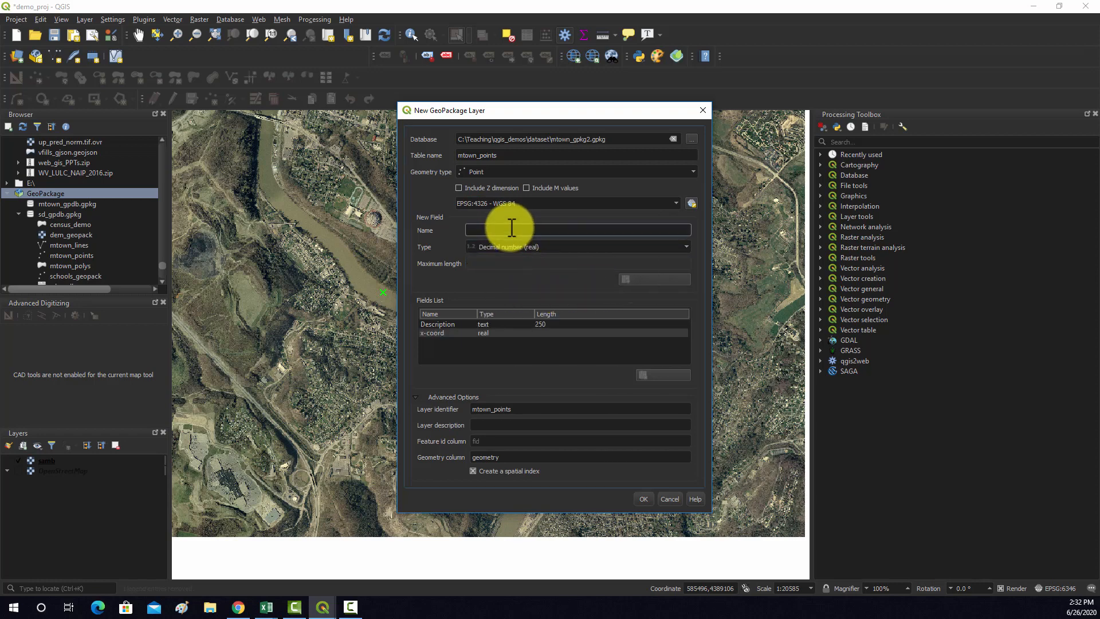
{"action": "type", "text": "y-coord"}
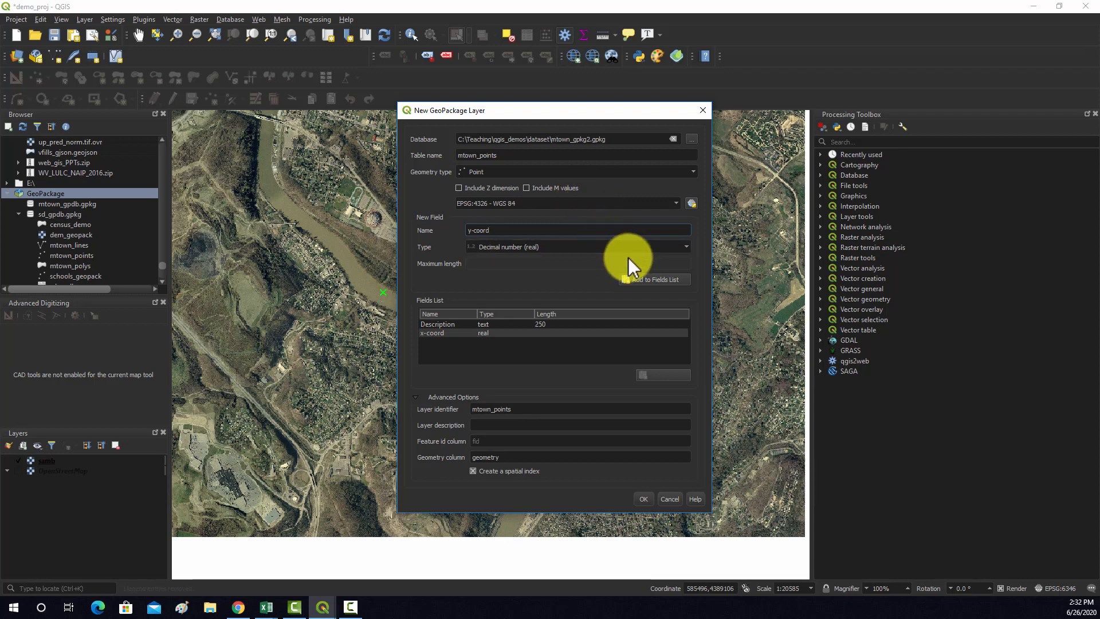
{"action": "left_click", "coordinate": [610, 245]}
{"action": "left_click", "coordinate": [607, 245]}
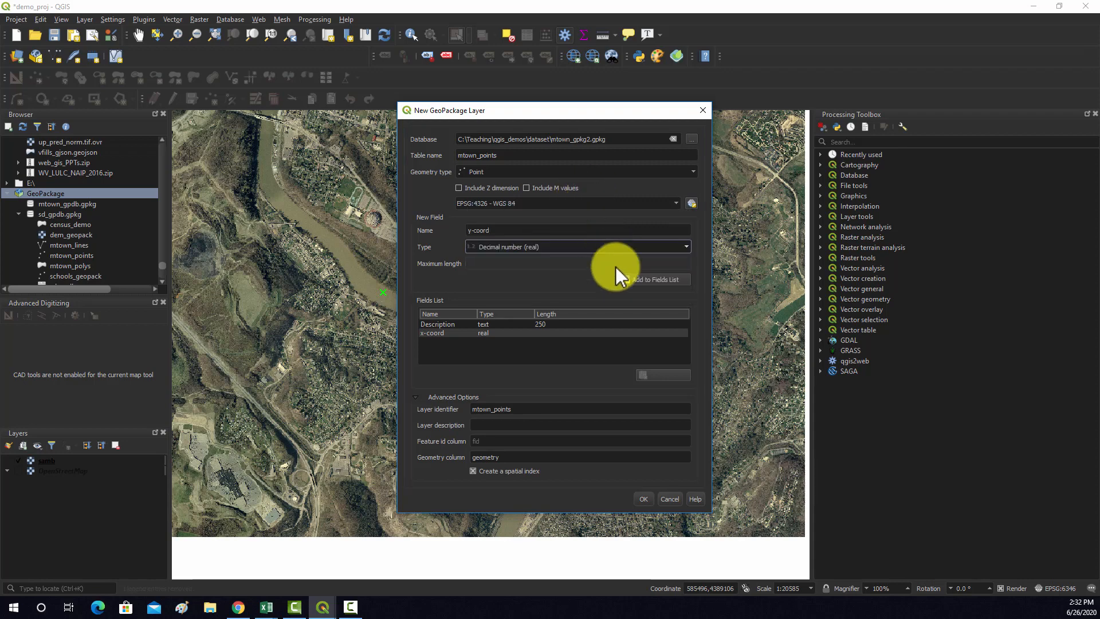
{"action": "left_click", "coordinate": [654, 279]}
Review the available field types and create the mtown_points layer with the defined fields
{"action": "left_click", "coordinate": [528, 248]}
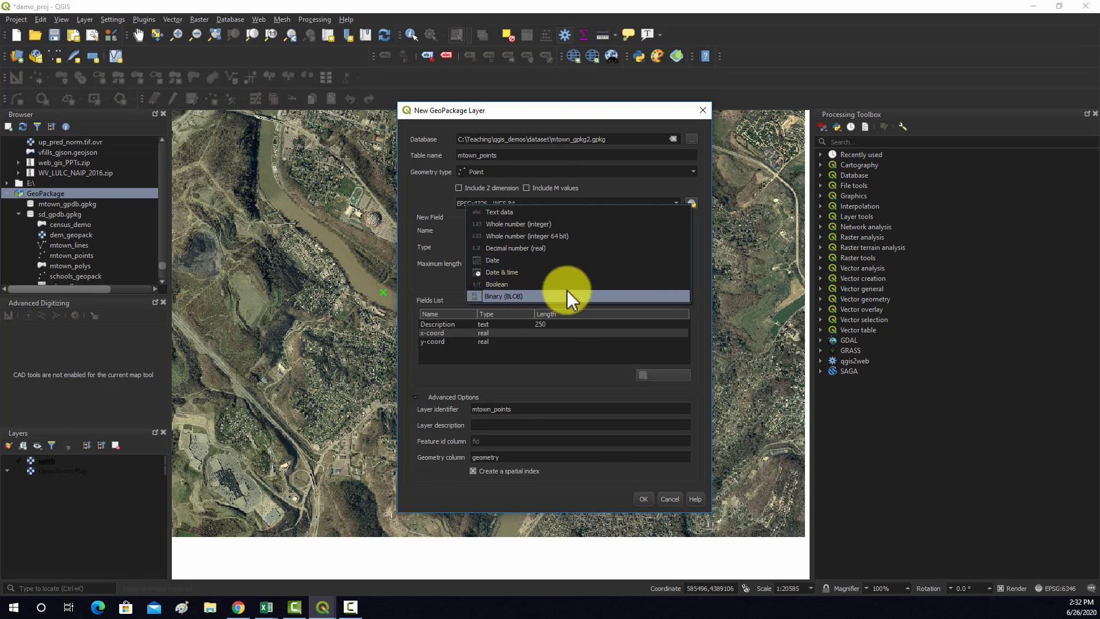
{"action": "left_click", "coordinate": [434, 229]}
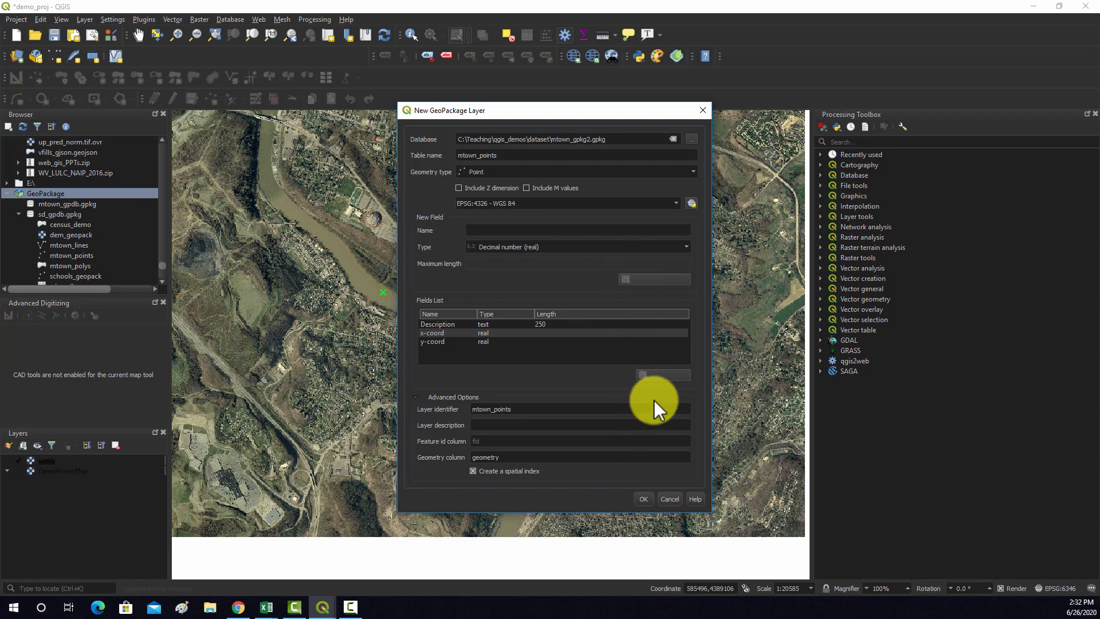
{"action": "left_click", "coordinate": [642, 499]}
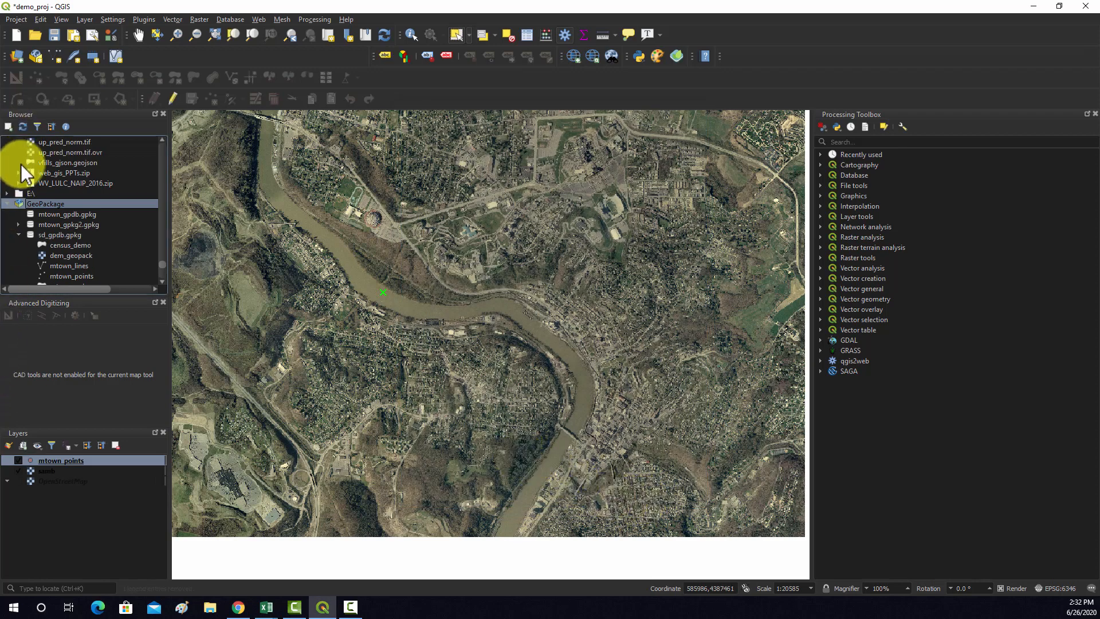
Expand the mtown_gpkg2.gpkg database in the browser tree and select its mtown_points layer
{"action": "left_click", "coordinate": [34, 225]}
{"action": "left_click", "coordinate": [19, 225]}
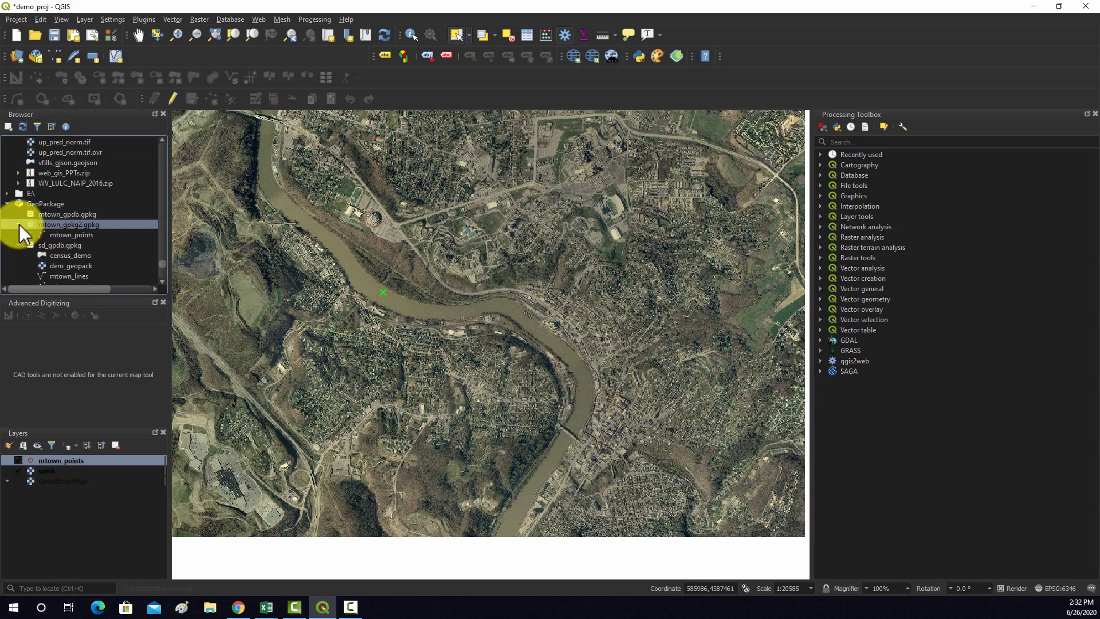
{"action": "left_click", "coordinate": [70, 236]}
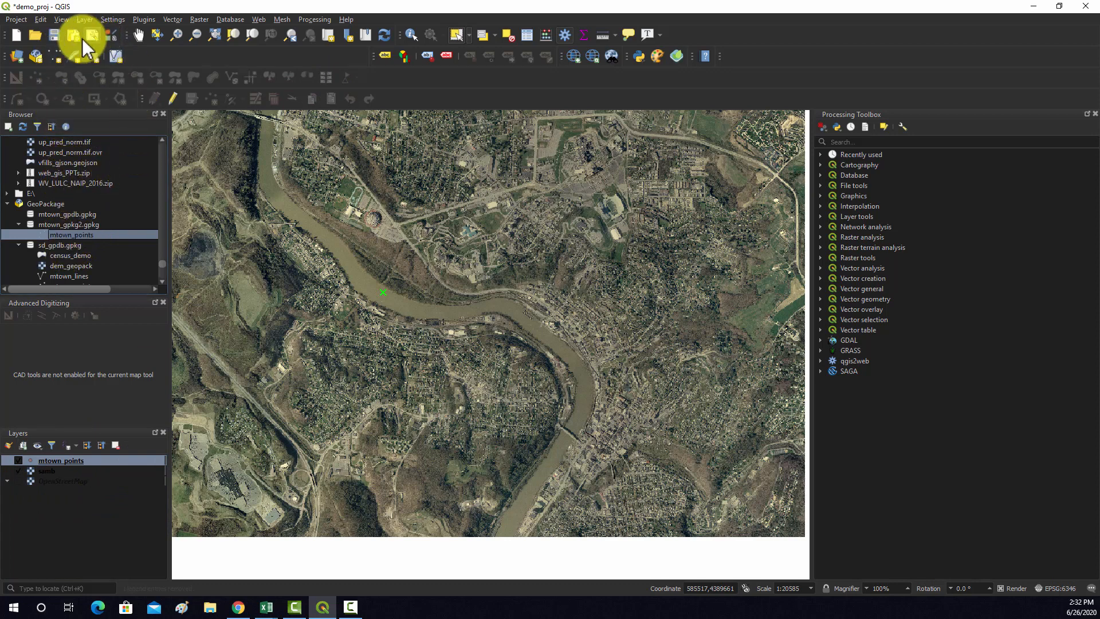
Start another GeoPackage layer that uses the existing mtown_gpkg2.gpkg file as its database
{"action": "left_click", "coordinate": [36, 58]}
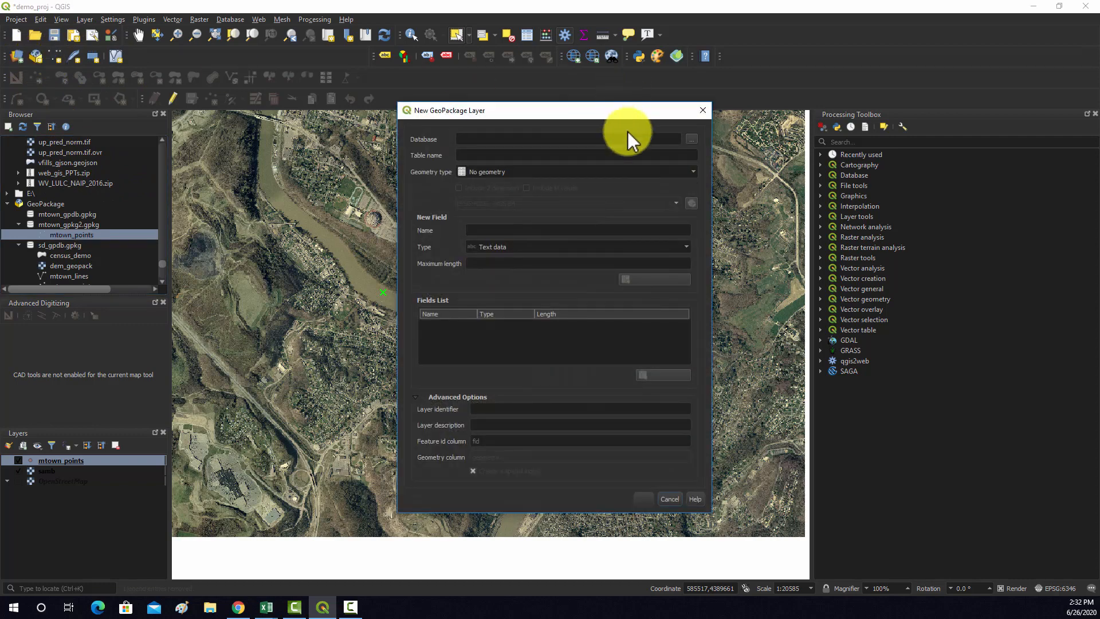
{"action": "left_click", "coordinate": [691, 140]}
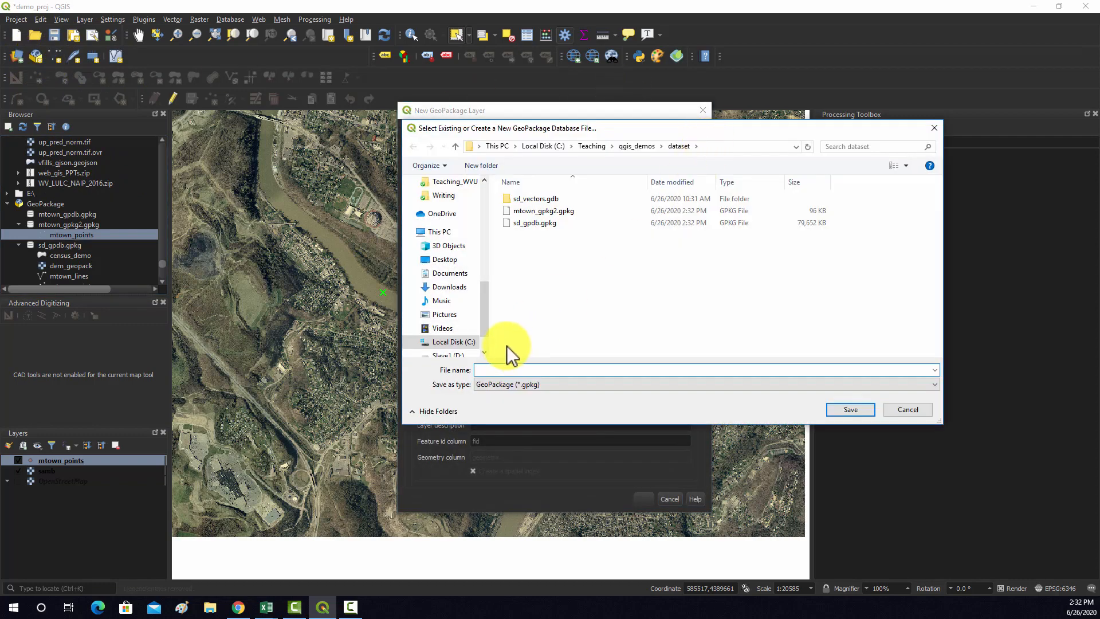
{"action": "left_click", "coordinate": [525, 211]}
{"action": "left_click", "coordinate": [837, 408]}
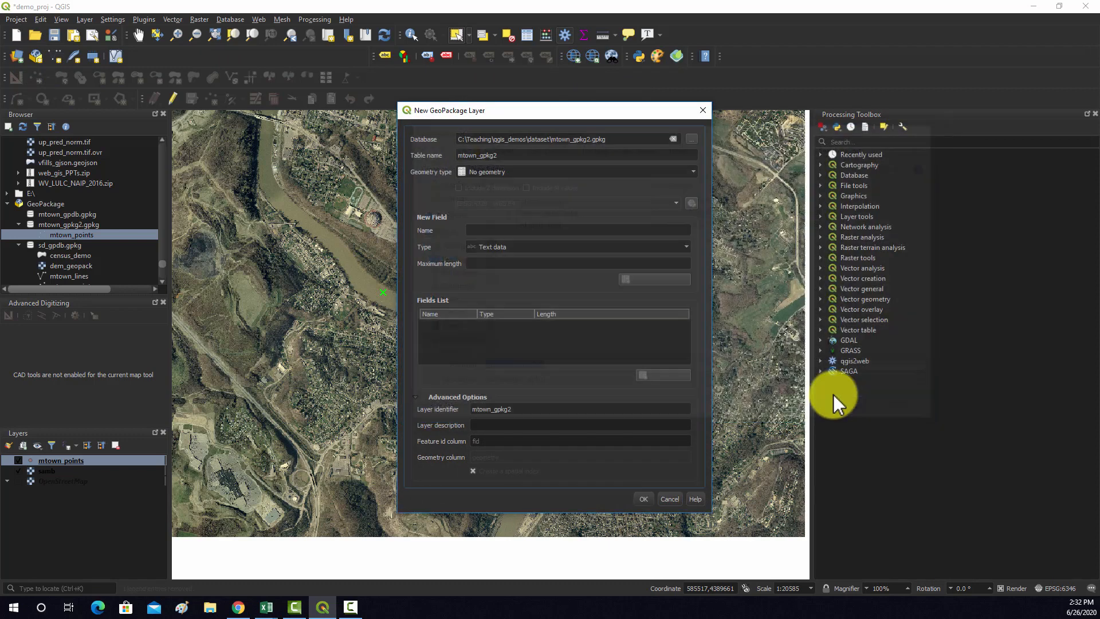
Set the second layer's table name to mtown_line and its geometry type to Line
{"action": "left_click", "coordinate": [515, 158]}
{"action": "key", "text": "BackSpace"}
{"action": "key", "text": "BackSpace"}
{"action": "key", "text": "BackSpace"}
{"action": "key", "text": "BackSpace"}
{"action": "key", "text": "BackSpace"}
{"action": "key", "text": "BackSpace"}
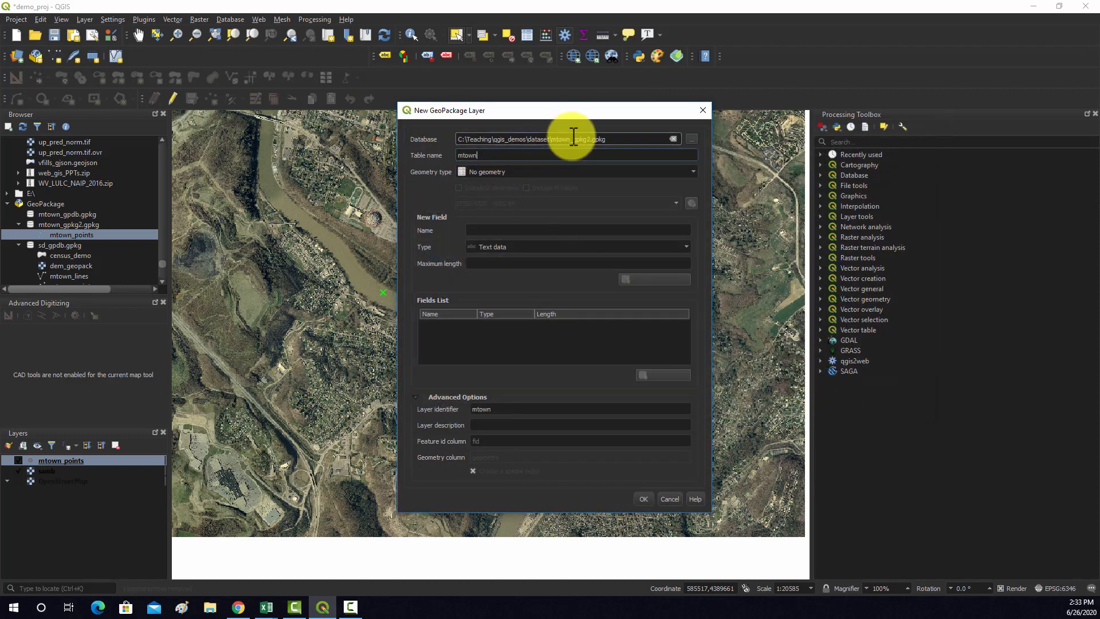
{"action": "type", "text": "_line3"}
{"action": "left_click", "coordinate": [544, 176]}
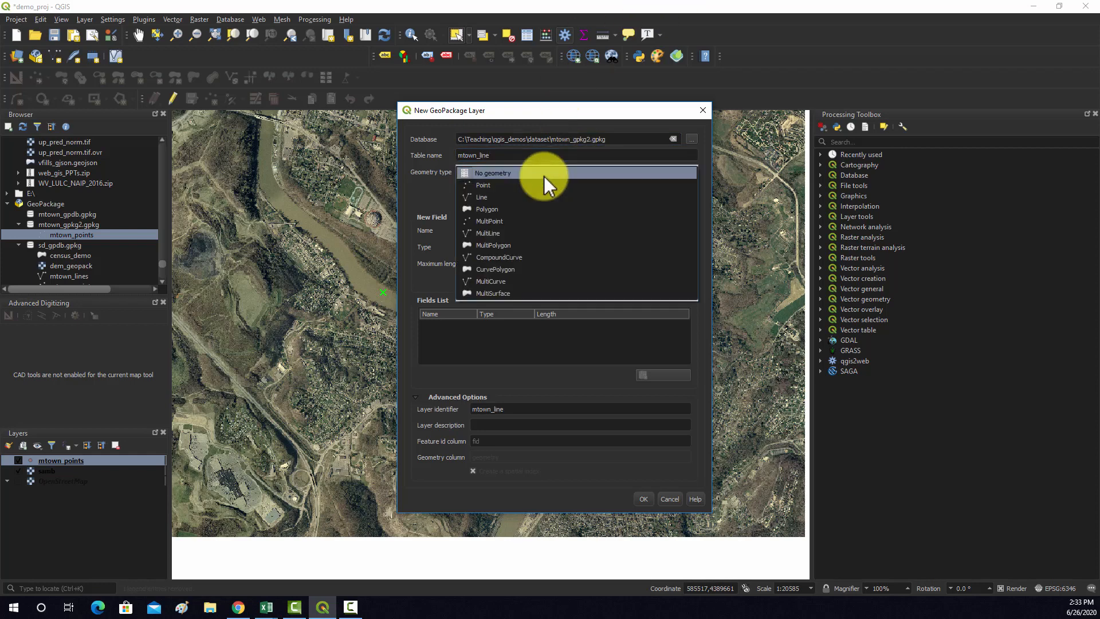
{"action": "left_click", "coordinate": [505, 195]}
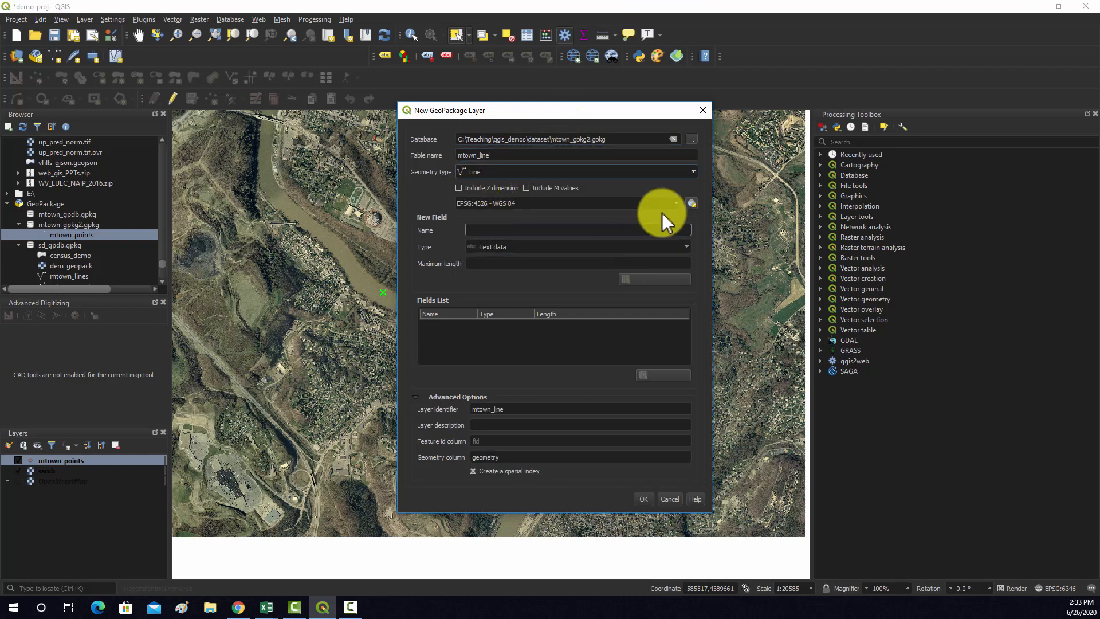
Set the line layer's coordinate reference system to the default CRS, EPSG:26917 - NAD83 / UTM zone 17N
{"action": "left_click", "coordinate": [677, 204]}
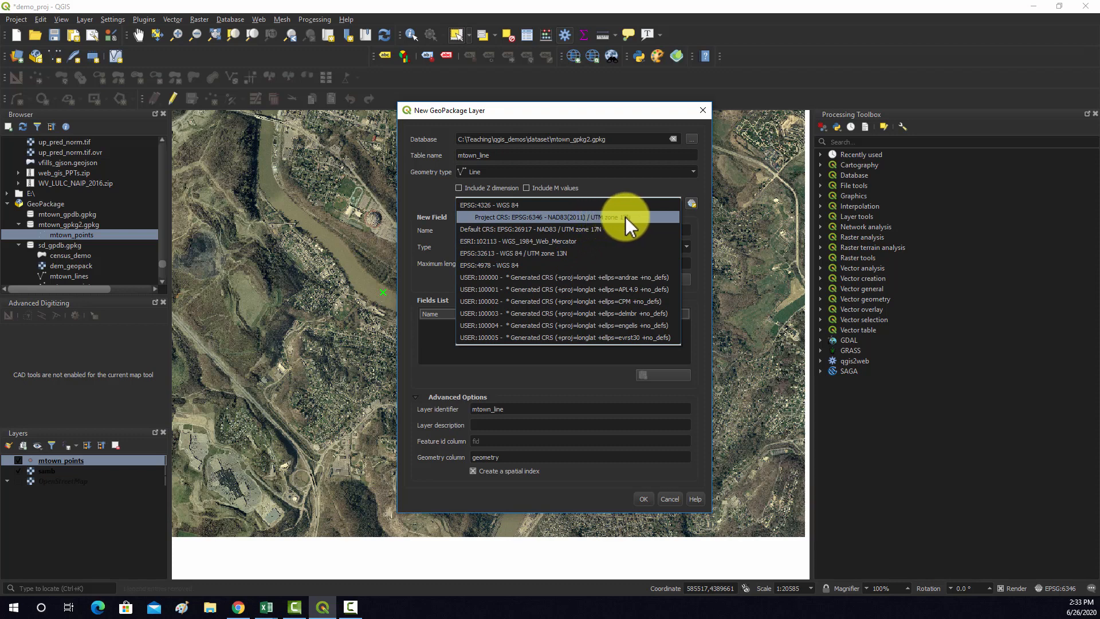
{"action": "left_click", "coordinate": [598, 229]}
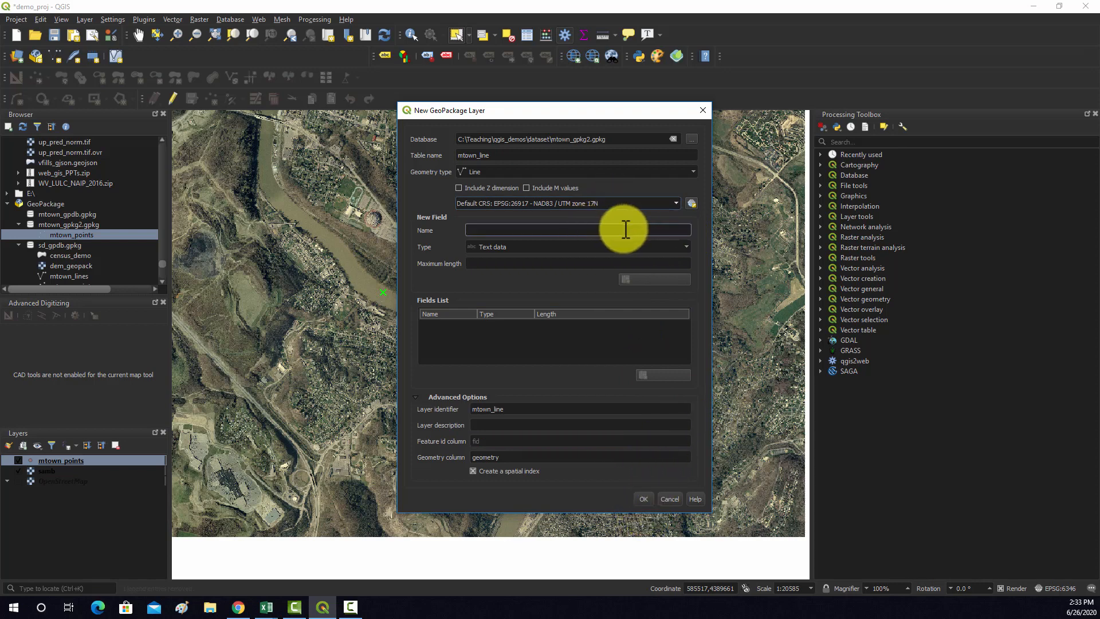
{"action": "left_click", "coordinate": [669, 227]}
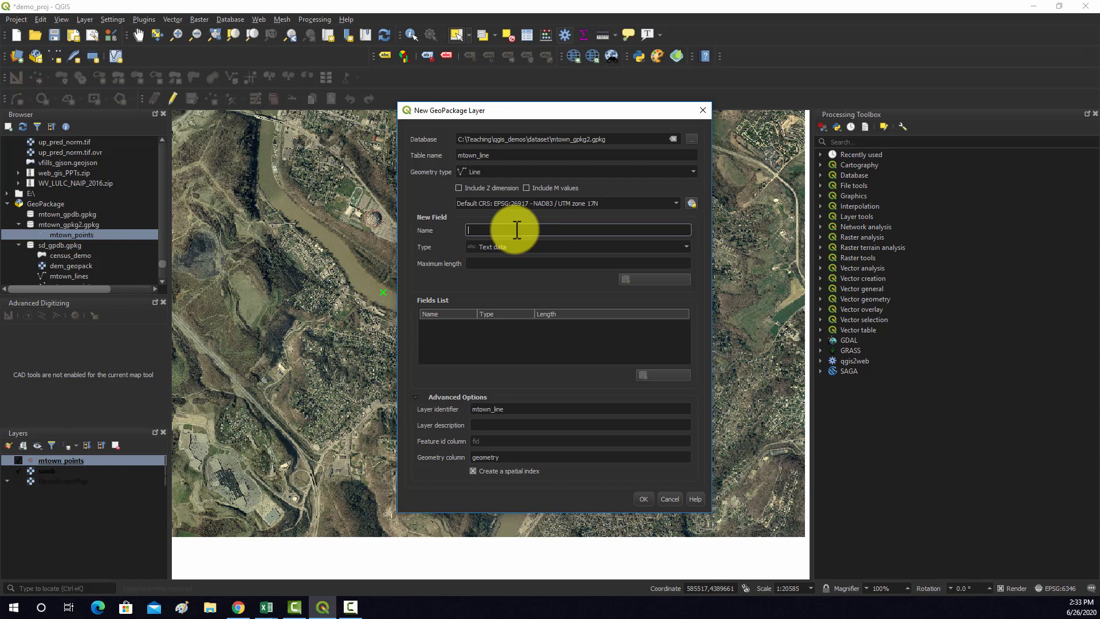
Add a text field named Description with a maximum length of 250 to the line layer's fields list
{"action": "type", "text": "Description"}
{"action": "left_click", "coordinate": [575, 263]}
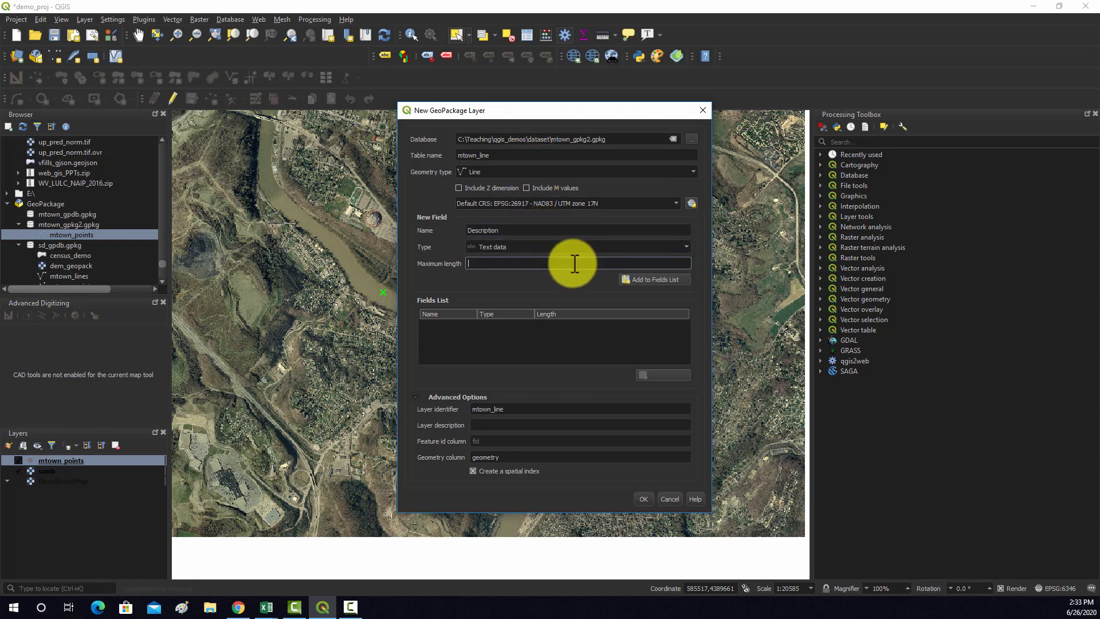
{"action": "type", "text": "250"}
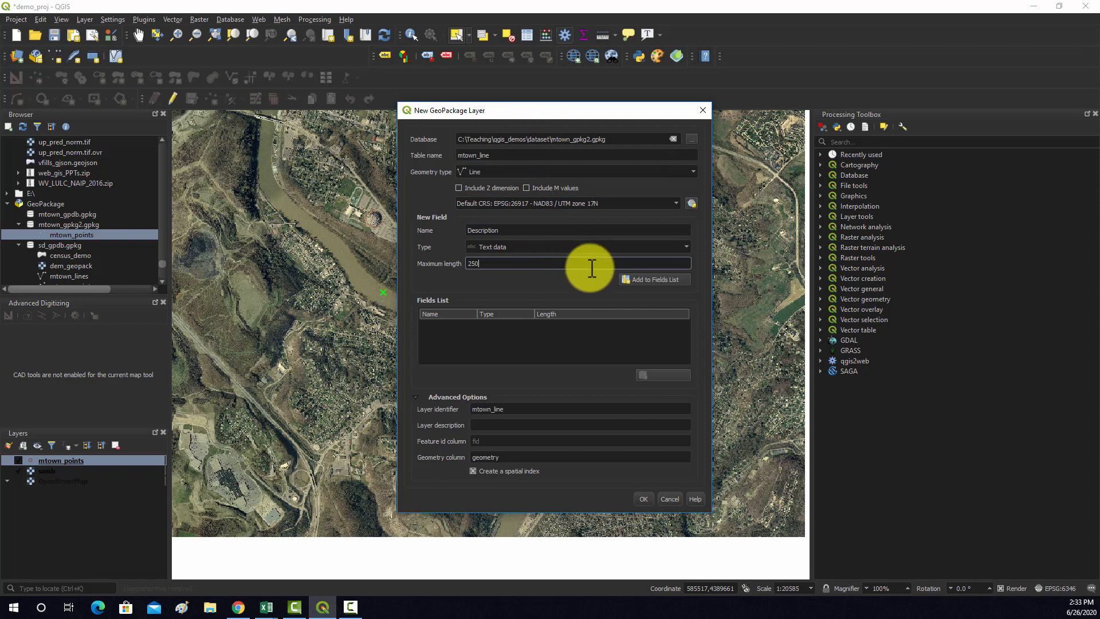
{"action": "left_click", "coordinate": [637, 276]}
Add a decimal number (real) field named length_km and create the line layer as a new layer in the existing database
{"action": "left_click", "coordinate": [578, 232]}
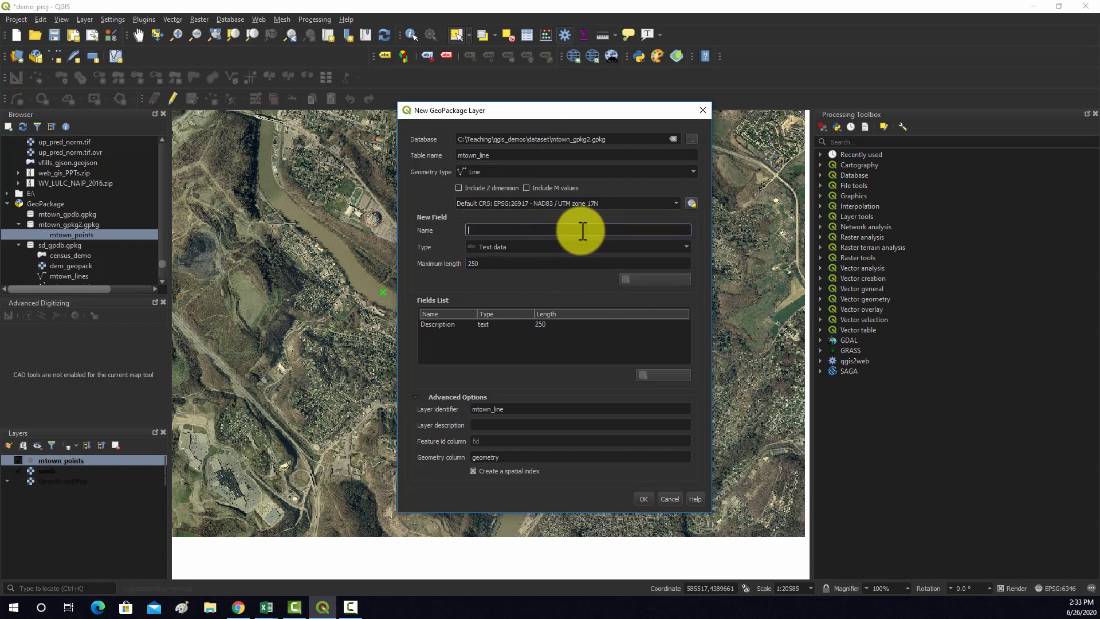
{"action": "type", "text": "length_km"}
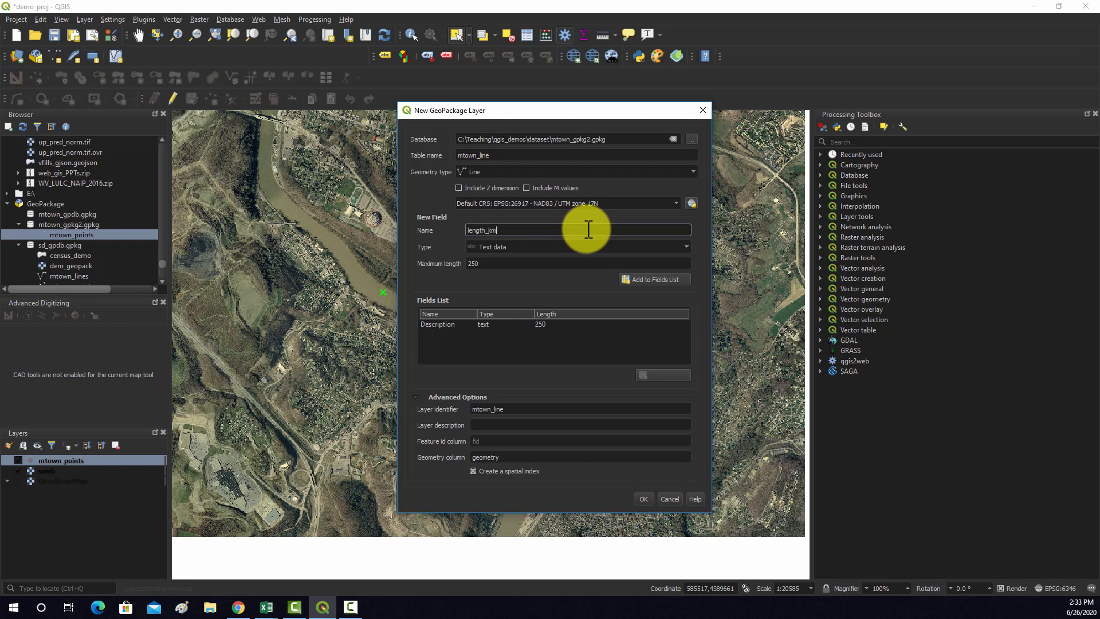
{"action": "left_click", "coordinate": [638, 247]}
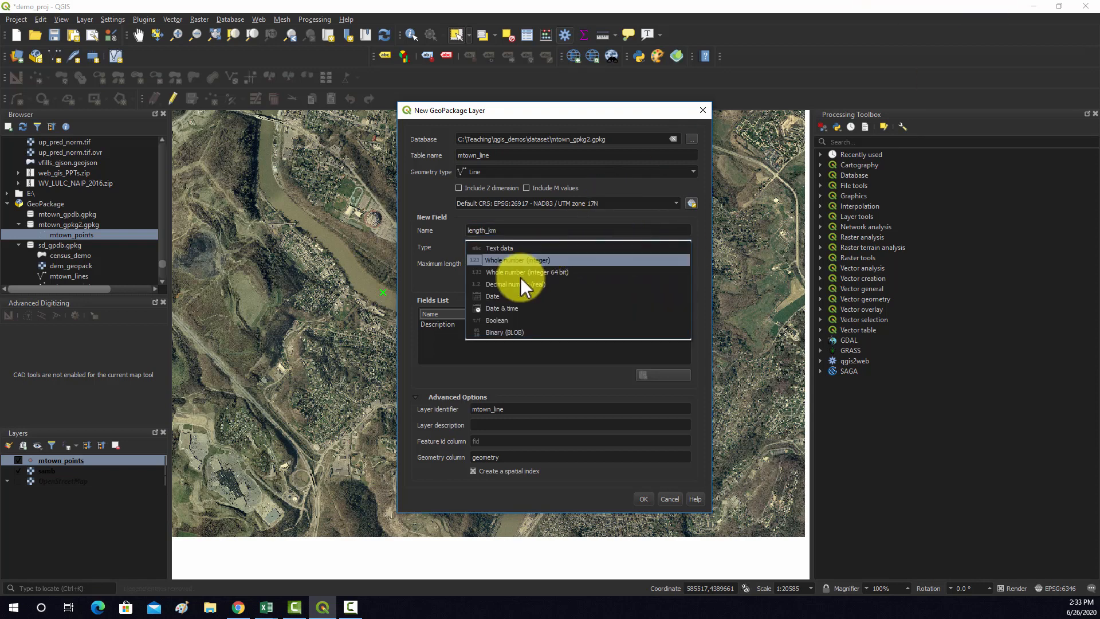
{"action": "left_click", "coordinate": [498, 286]}
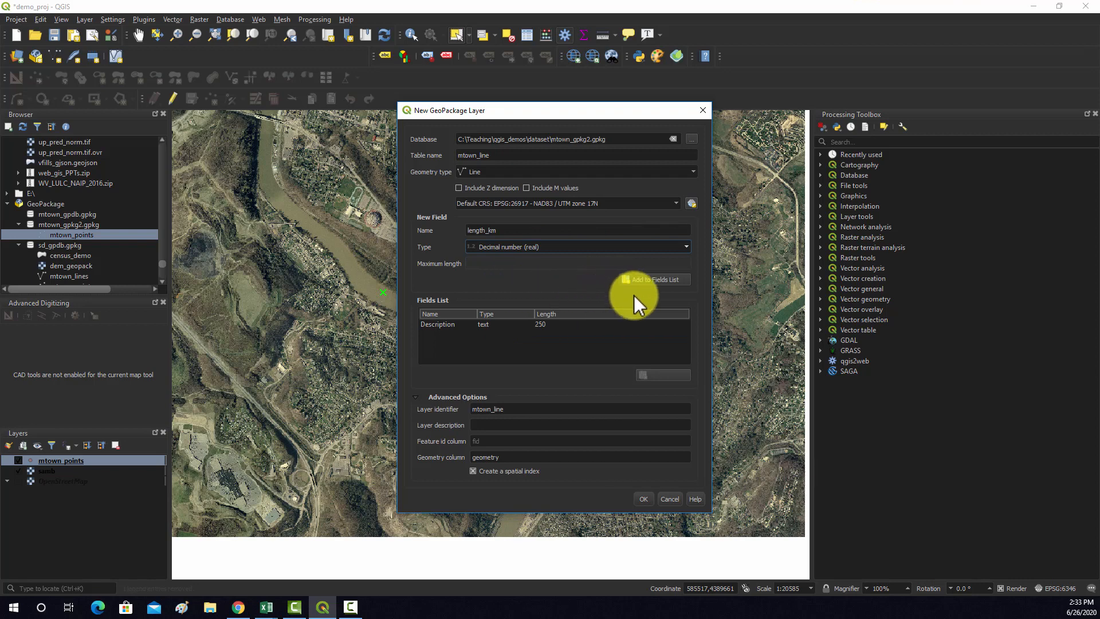
{"action": "left_click", "coordinate": [644, 279]}
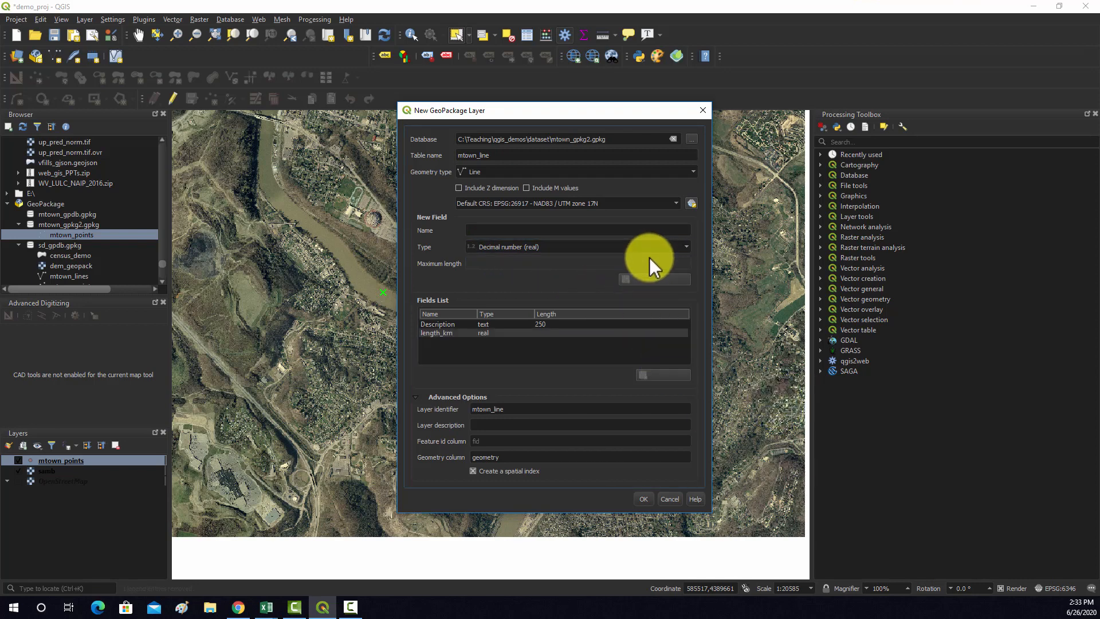
{"action": "left_click", "coordinate": [644, 500]}
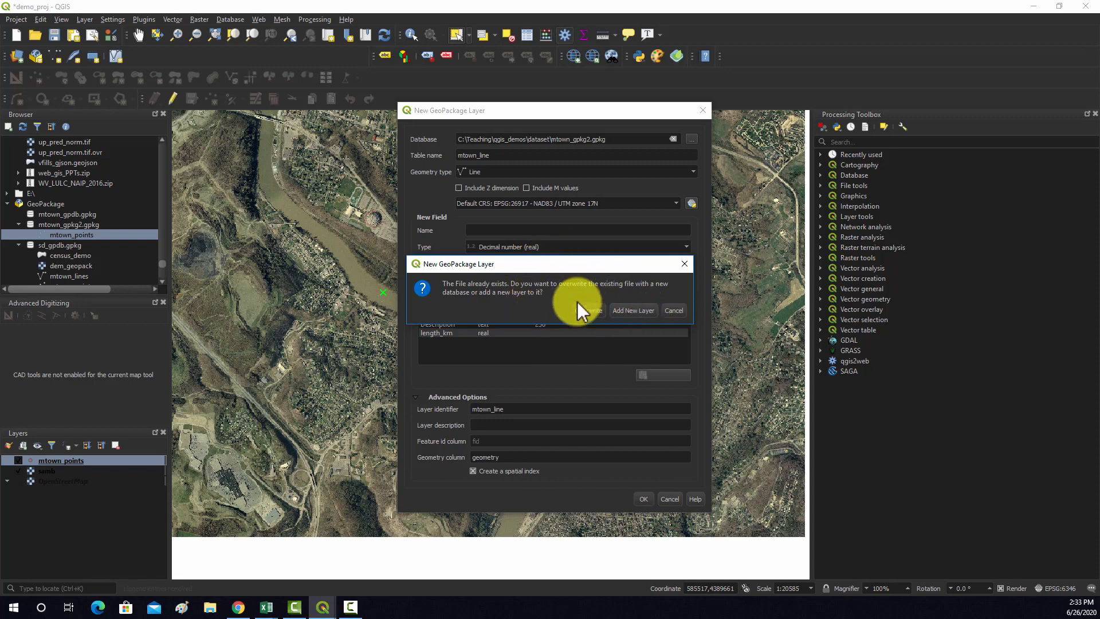
{"action": "left_click", "coordinate": [634, 311]}
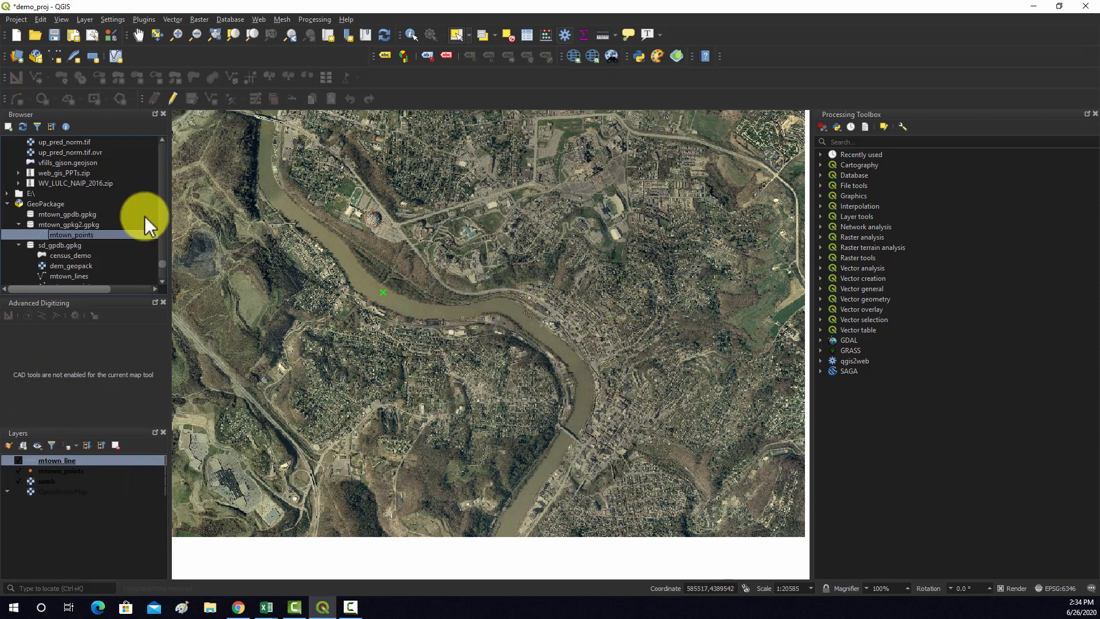
Remove the mtown_points layer from the project's layer list
{"action": "left_click", "coordinate": [55, 231]}
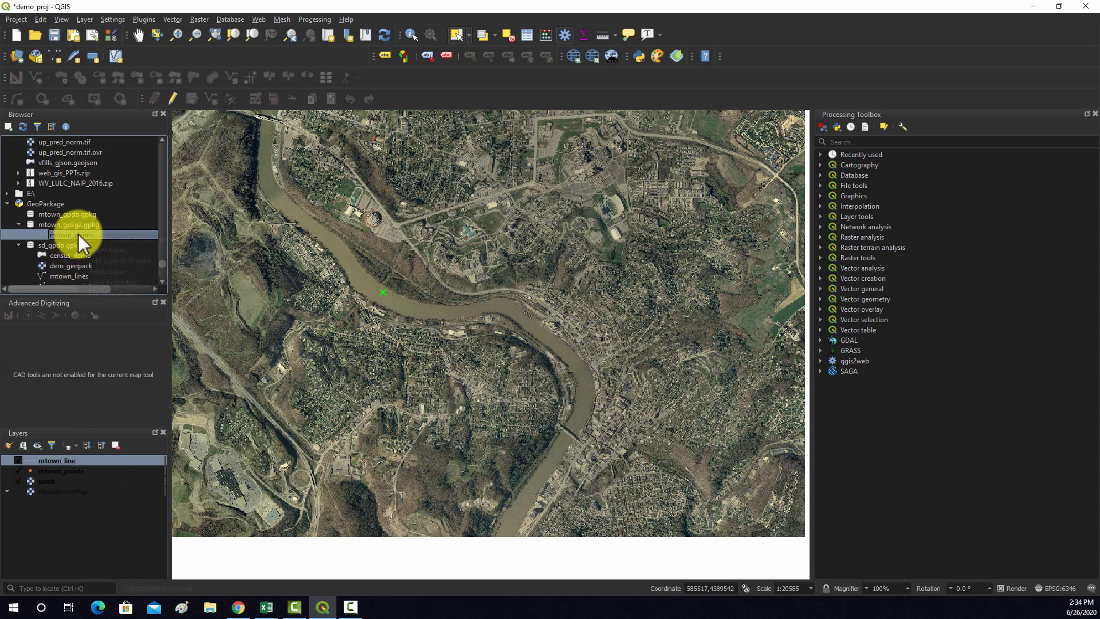
{"action": "right_click", "coordinate": [78, 234]}
{"action": "left_click", "coordinate": [48, 482]}
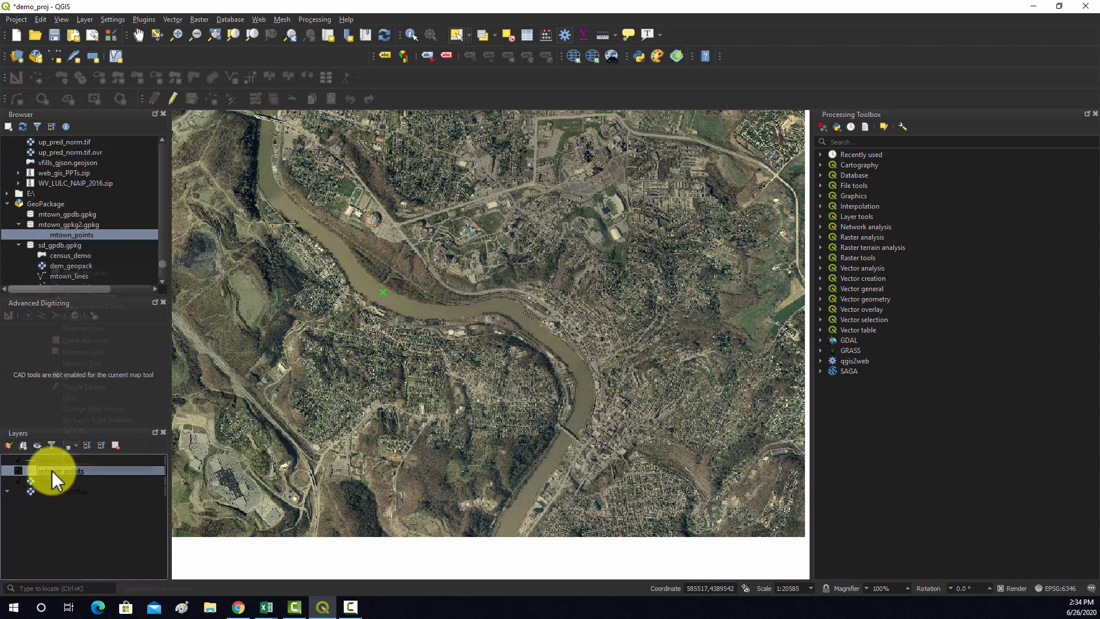
{"action": "right_click", "coordinate": [52, 470]}
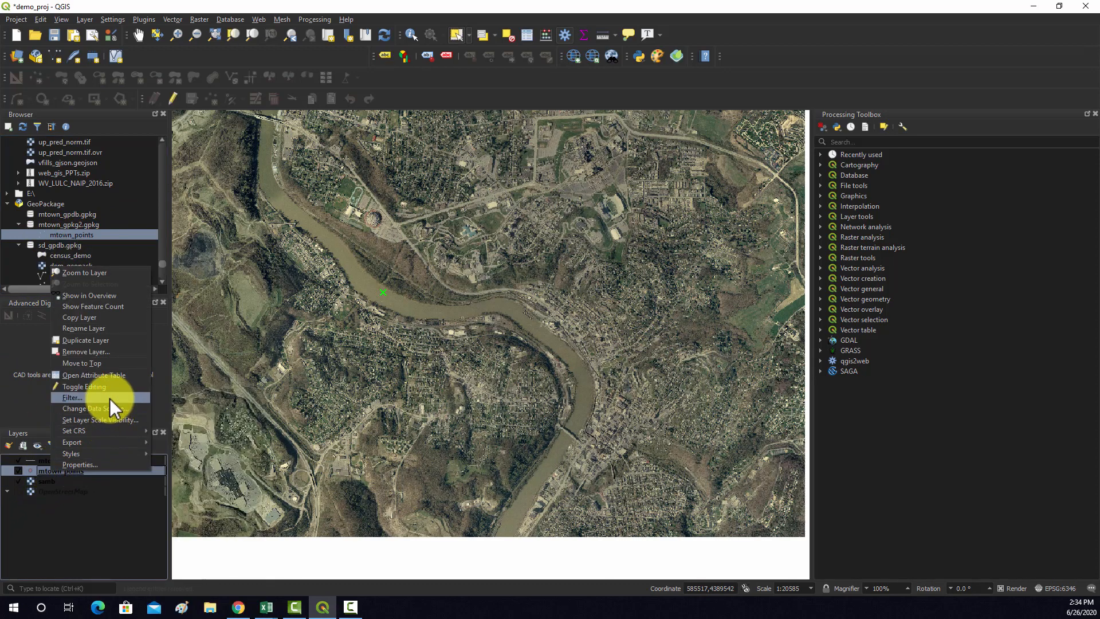
{"action": "left_click", "coordinate": [105, 351]}
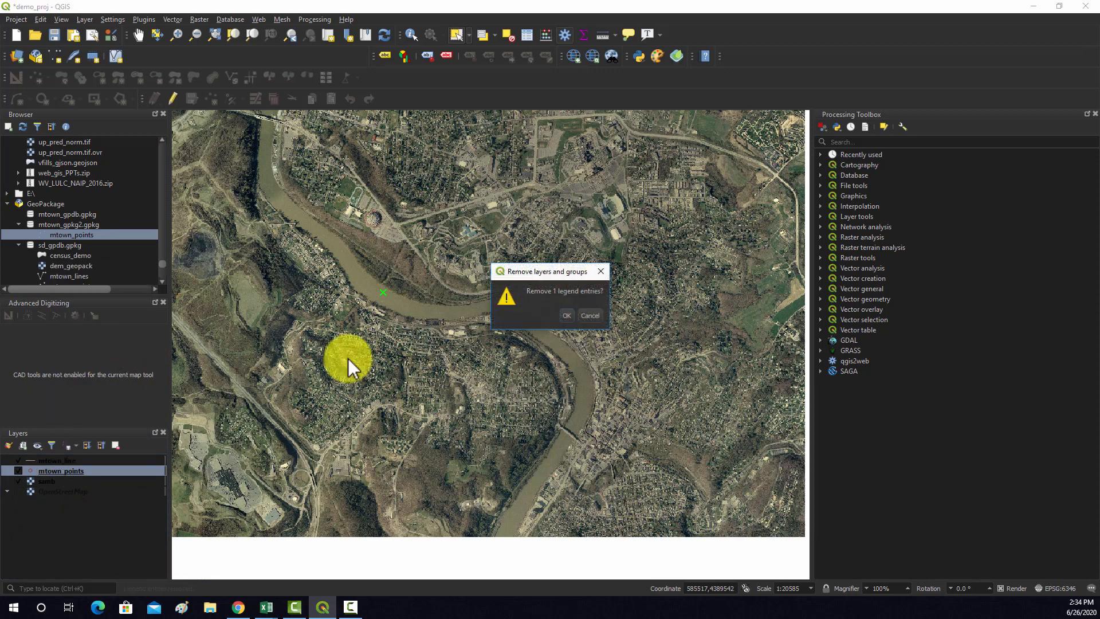
{"action": "left_click", "coordinate": [558, 317]}
Delete the mtown_points layer from the mtown_gpkg2.gpkg database and compact the database
{"action": "right_click", "coordinate": [77, 234]}
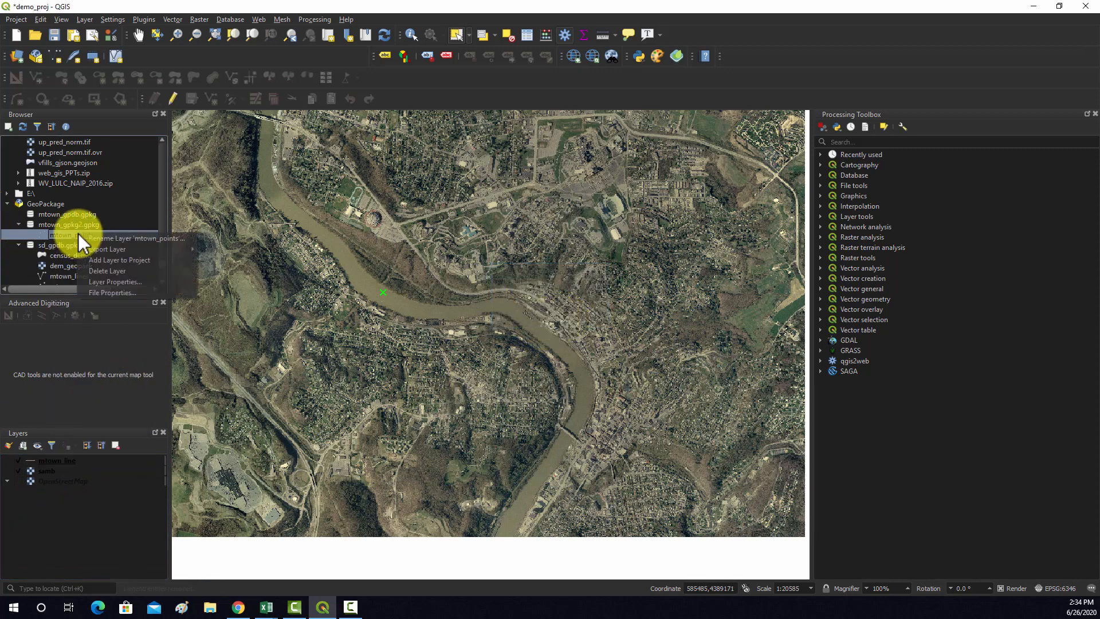
{"action": "left_click", "coordinate": [108, 272]}
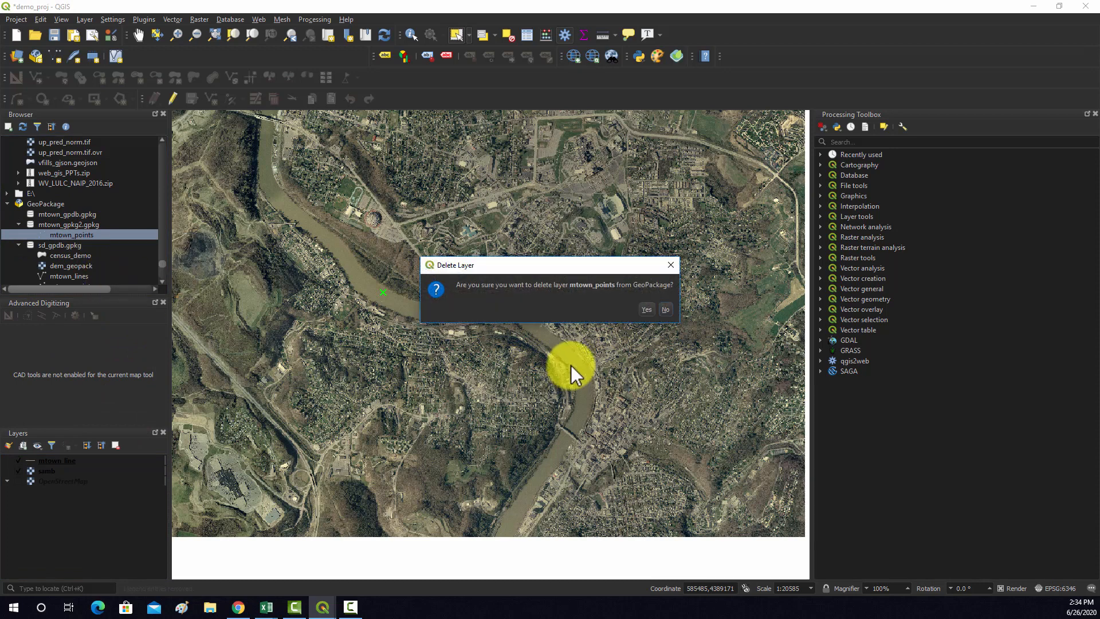
{"action": "left_click", "coordinate": [638, 309]}
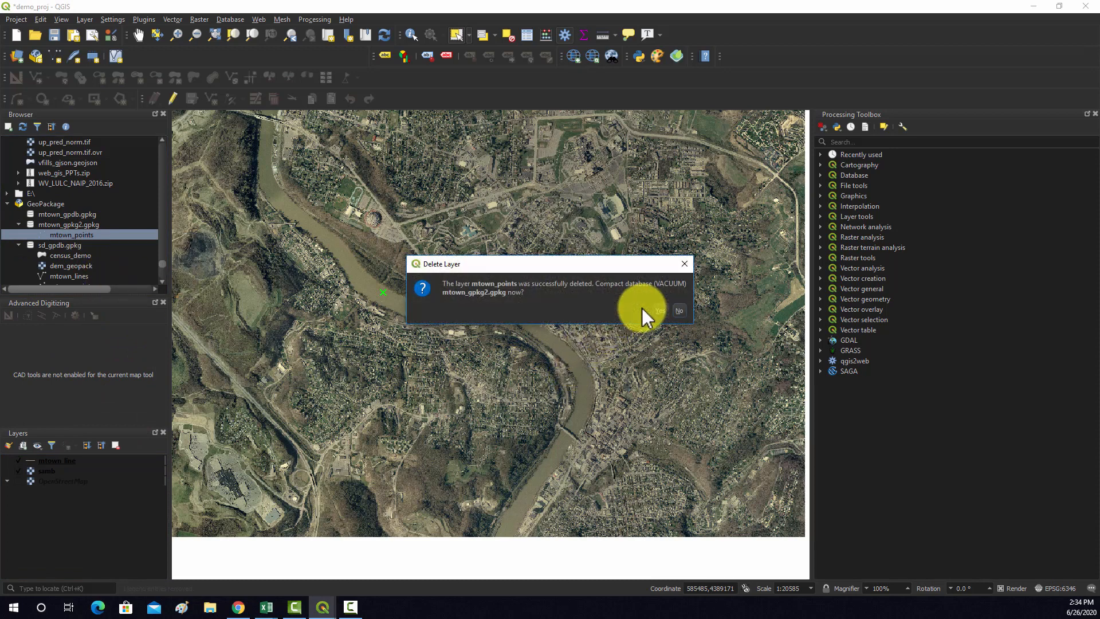
{"action": "left_click", "coordinate": [658, 310]}
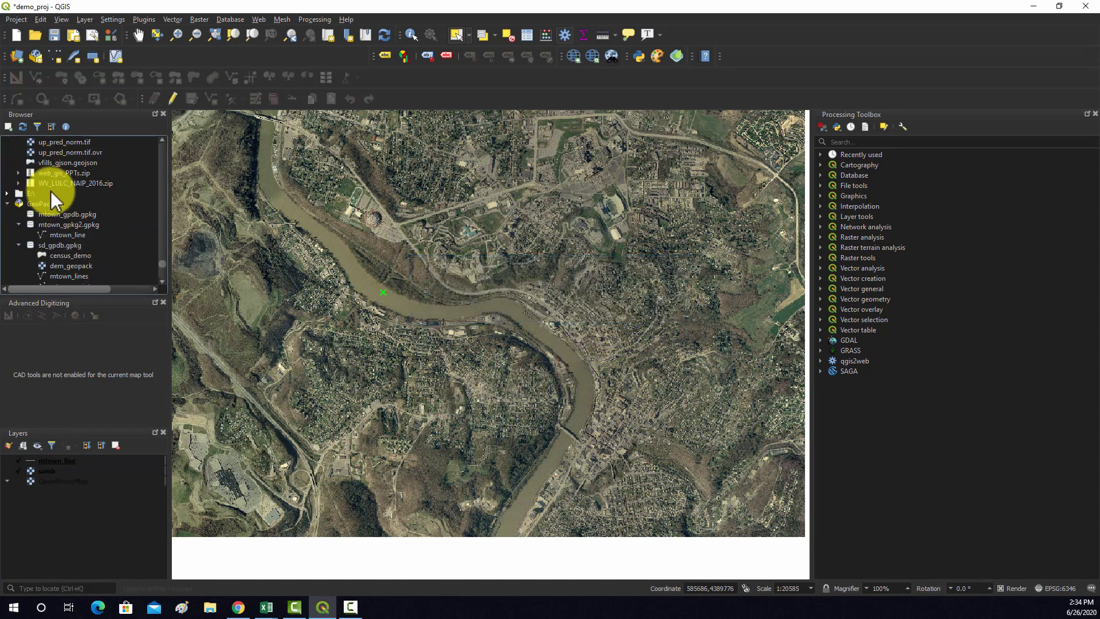
Start a new GeoPackage layer that uses the existing mtown_gpkg2.gpkg file in the dataset folder as its database
{"action": "left_click", "coordinate": [67, 224]}
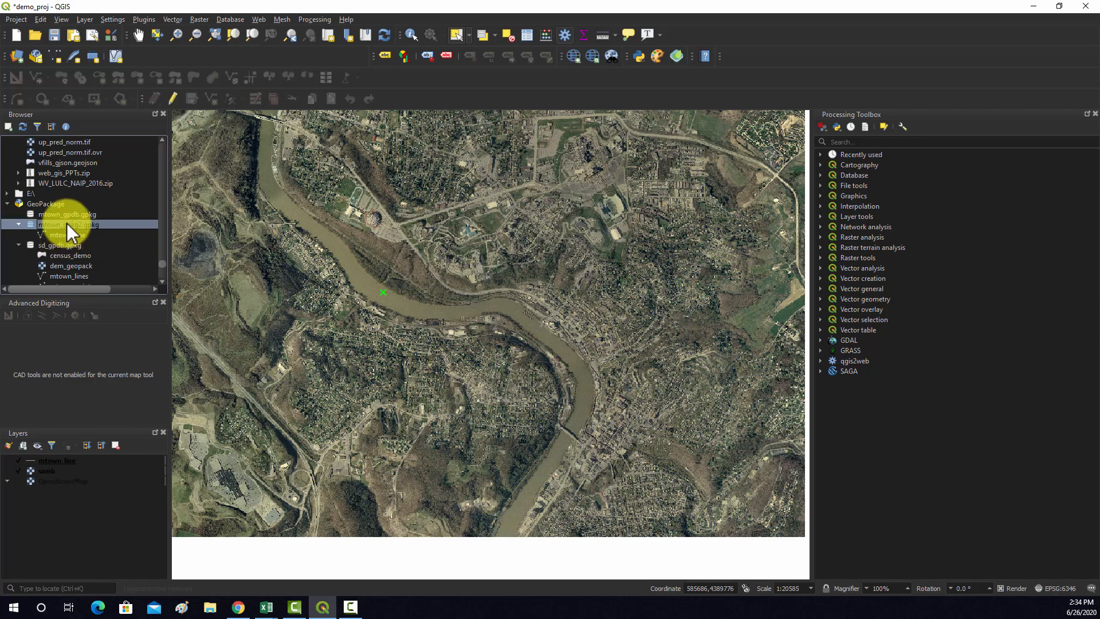
{"action": "left_click", "coordinate": [35, 56]}
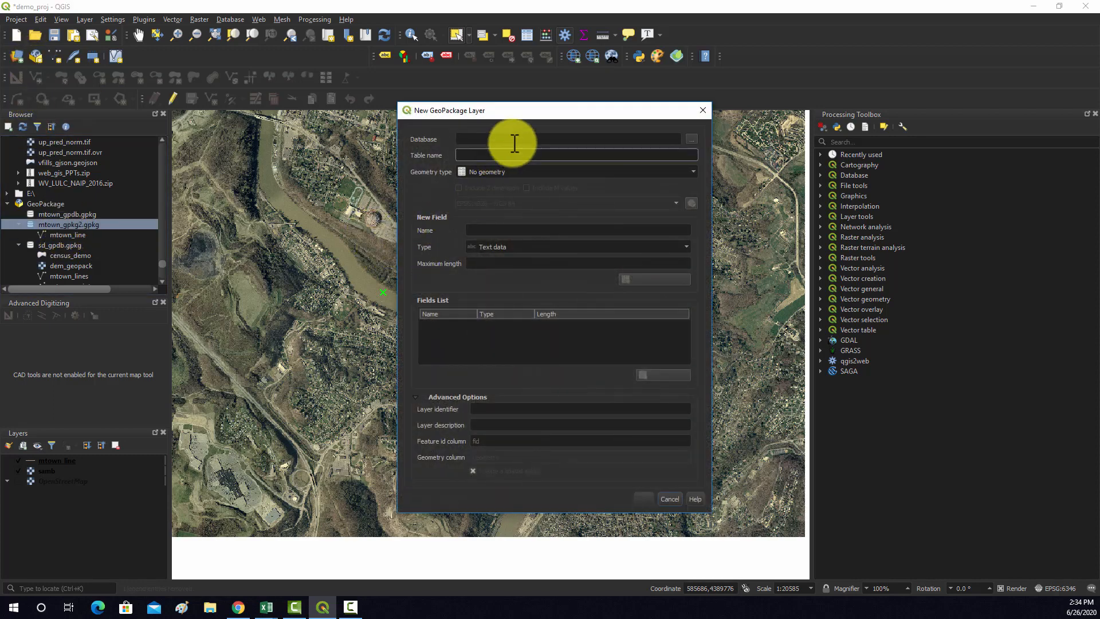
{"action": "left_click", "coordinate": [691, 140]}
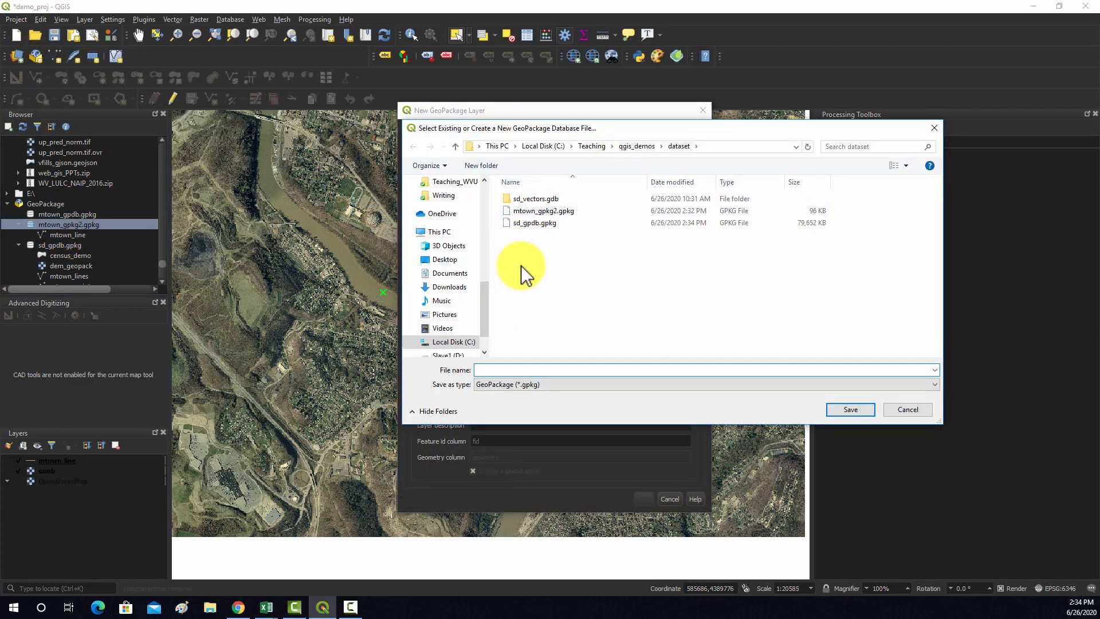
{"action": "left_click", "coordinate": [543, 210]}
{"action": "left_click", "coordinate": [850, 409]}
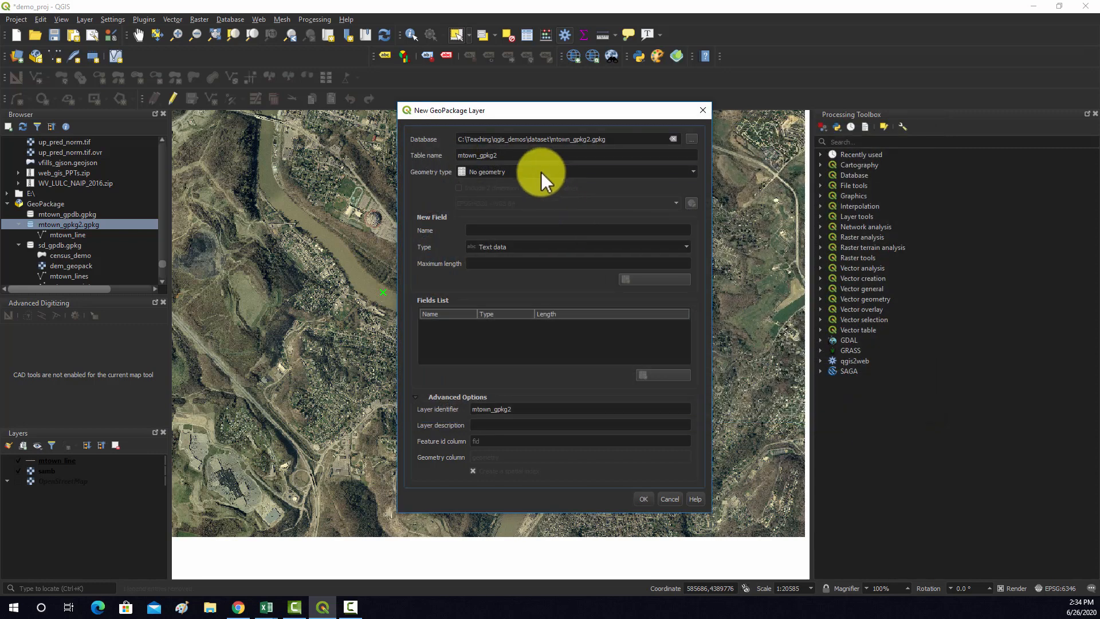
Set the new layer's table name to mtown_pnts and its geometry type to Point
{"action": "left_click", "coordinate": [545, 155]}
{"action": "key", "text": "BackSpace"}
{"action": "key", "text": "BackSpace"}
{"action": "key", "text": "BackSpace"}
{"action": "key", "text": "BackSpace"}
{"action": "key", "text": "BackSpace"}
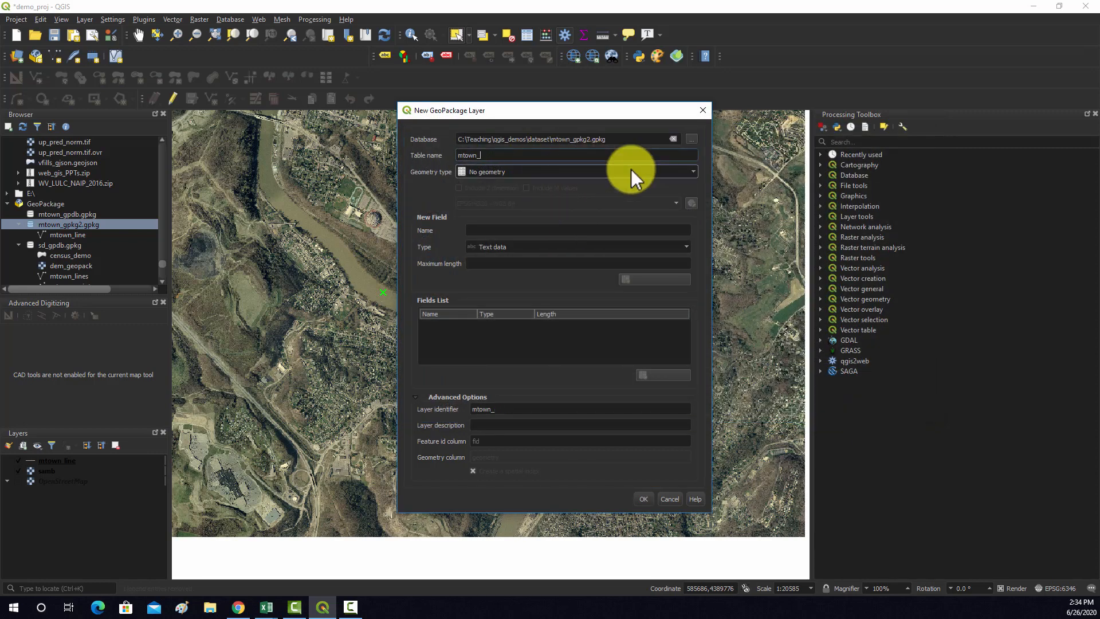
{"action": "type", "text": "pnts"}
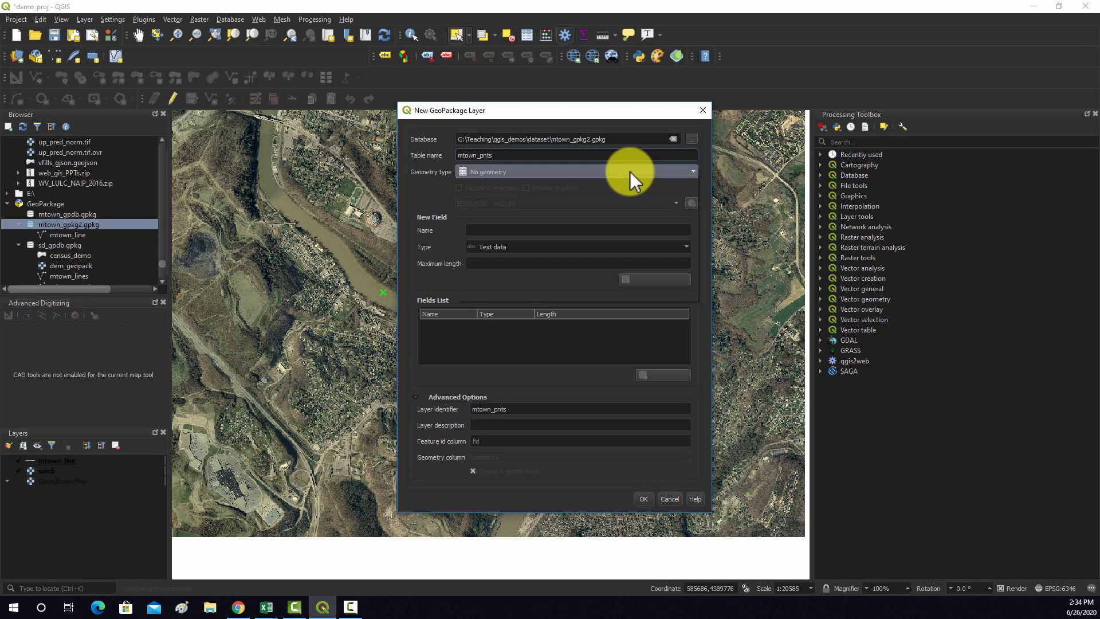
{"action": "left_click", "coordinate": [630, 170]}
{"action": "left_click", "coordinate": [484, 189]}
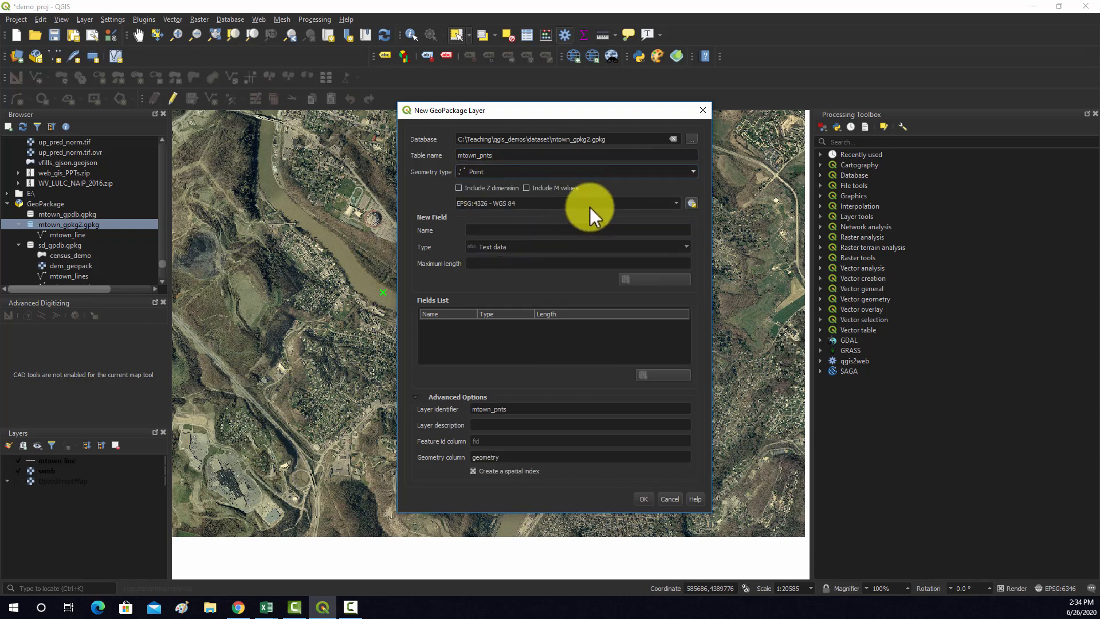
Set the point layer's coordinate reference system to NAD83(2011) / UTM zone 17N, EPSG:6346
{"action": "left_click", "coordinate": [691, 203]}
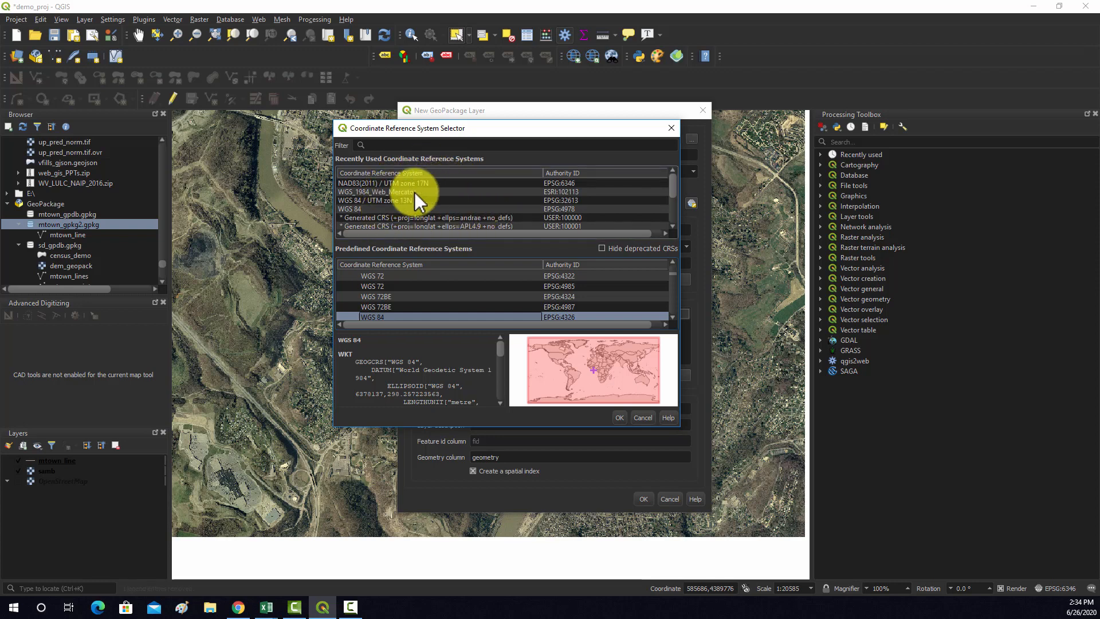
{"action": "left_click", "coordinate": [427, 185]}
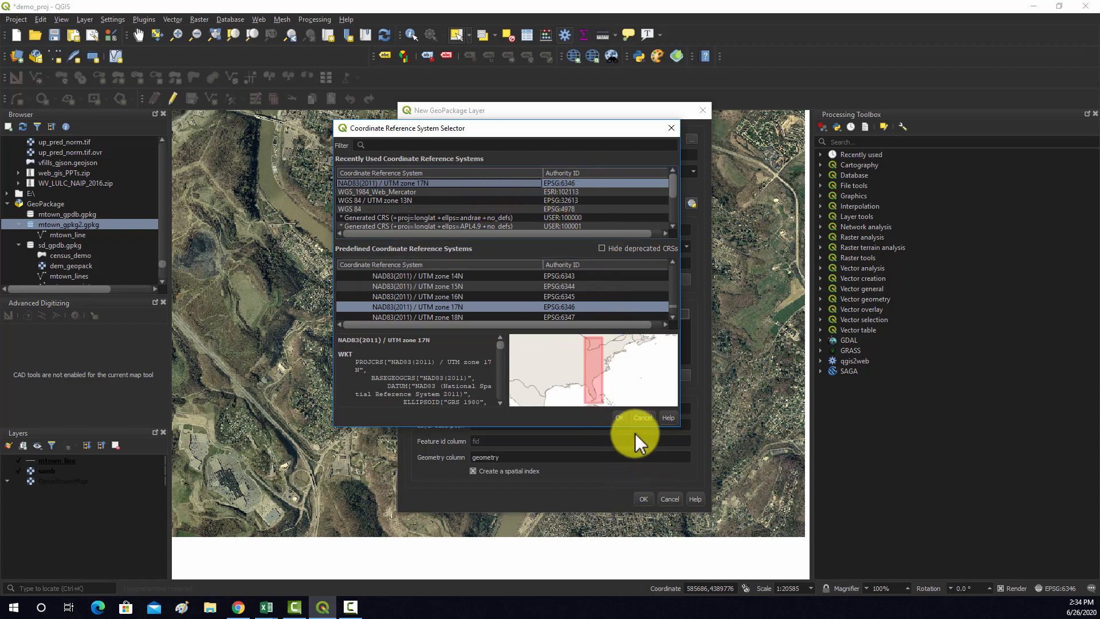
{"action": "left_click", "coordinate": [619, 417]}
Add a text field named Description with a maximum length of 250 to the mtown_pnts layer's fields list
{"action": "left_click", "coordinate": [524, 231]}
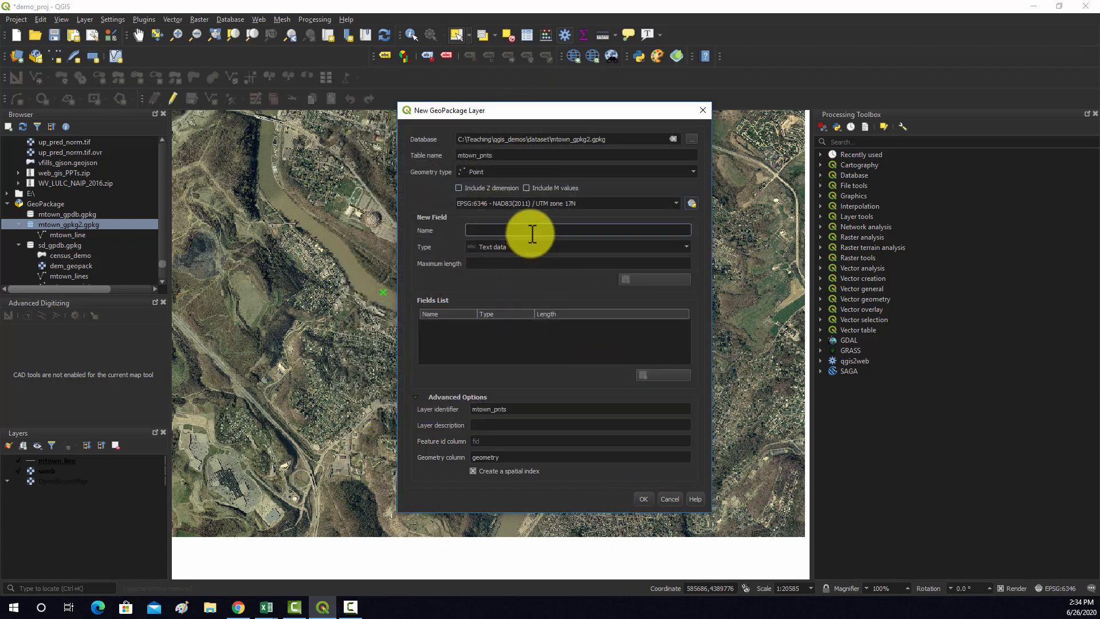
{"action": "type", "text": "Descri"}
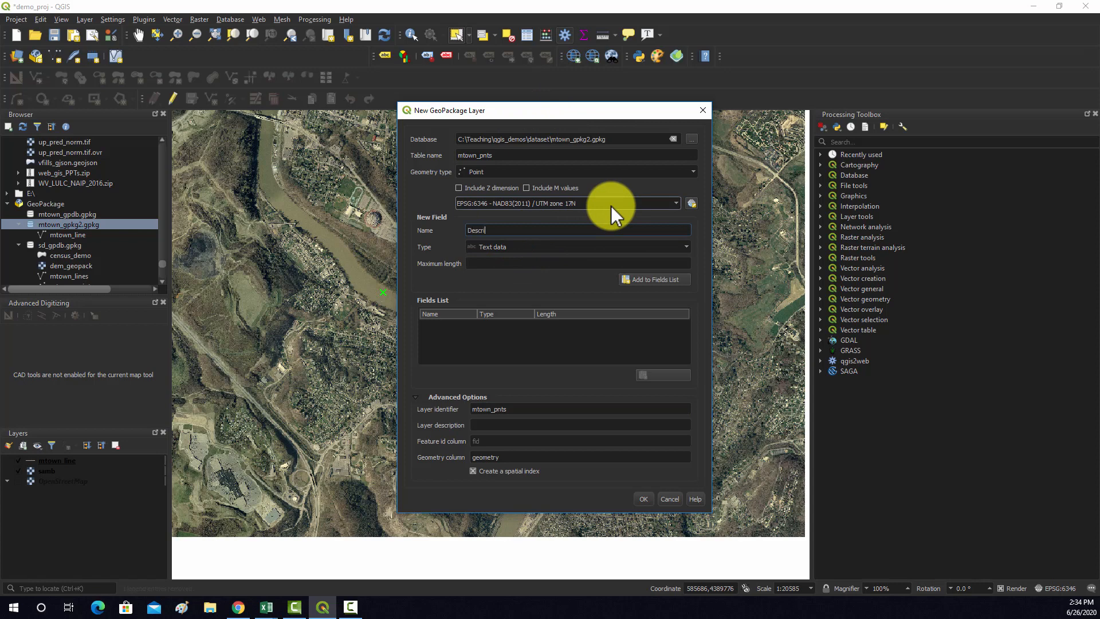
{"action": "type", "text": "ption"}
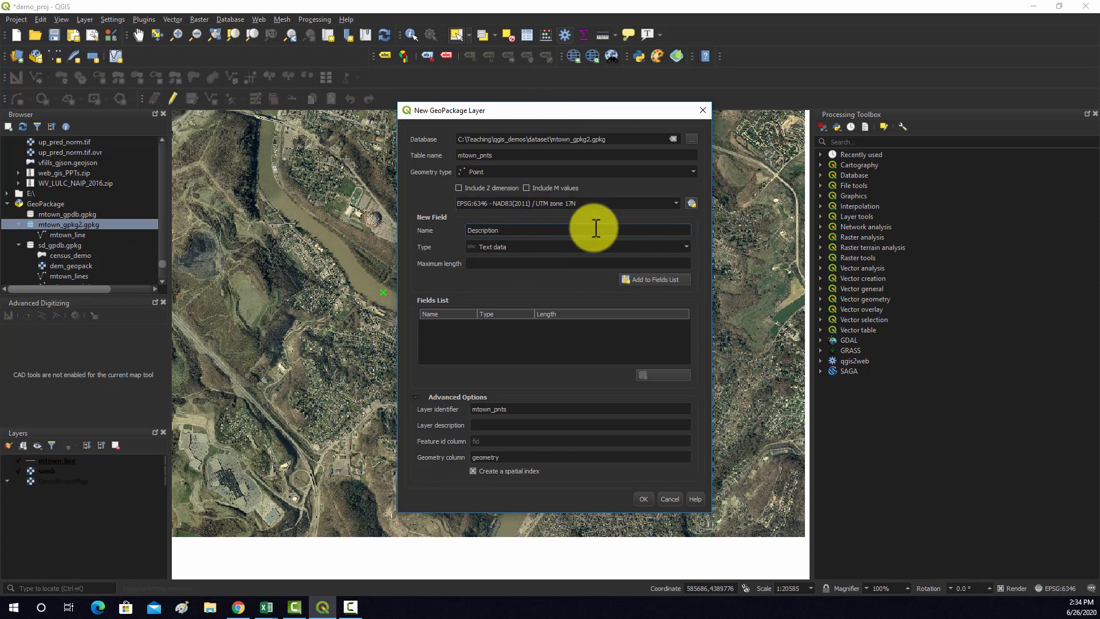
{"action": "left_click", "coordinate": [559, 263]}
{"action": "type", "text": "250"}
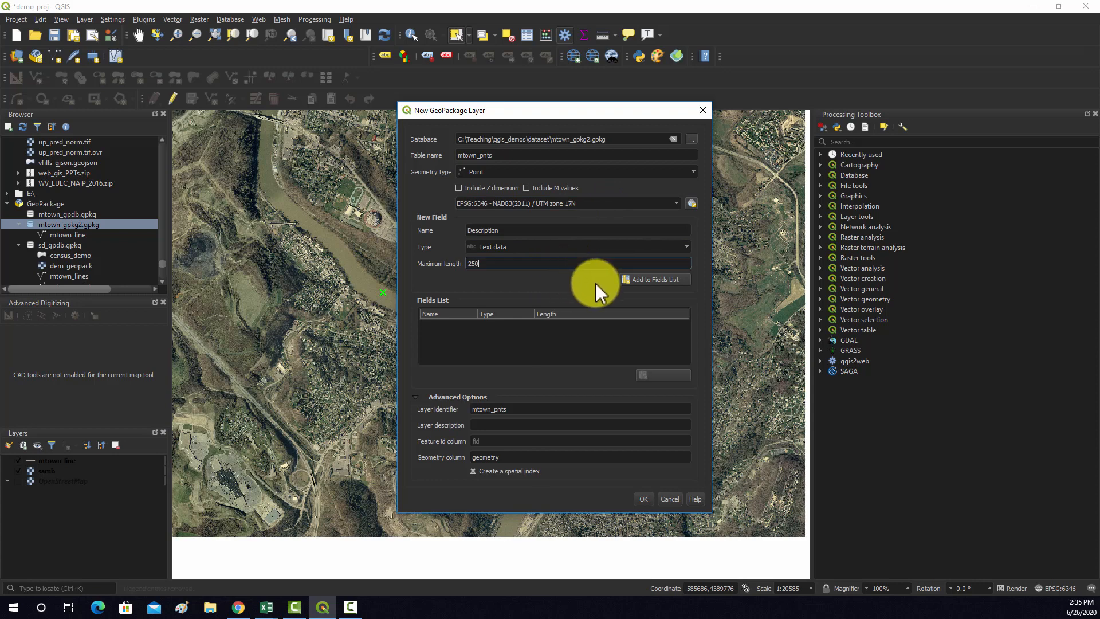
{"action": "left_click", "coordinate": [641, 279]}
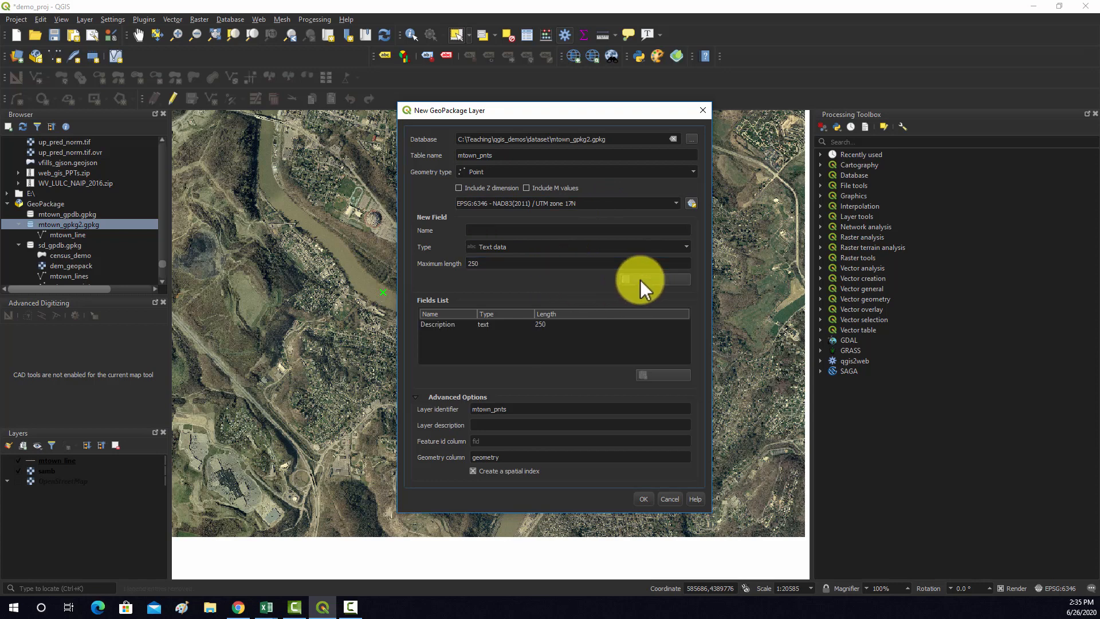
Add a decimal number (real) field named x_coord to the mtown_pnts layer's fields list
{"action": "left_click", "coordinate": [500, 232]}
{"action": "type", "text": "x"}
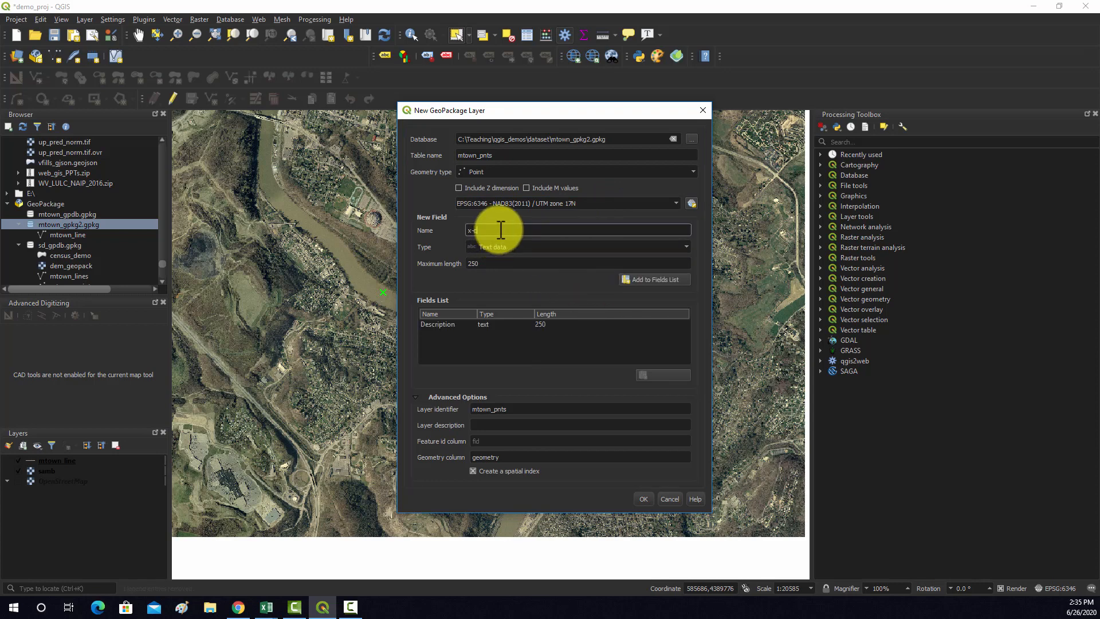
{"action": "type", "text": "_coord"}
{"action": "left_click", "coordinate": [511, 245]}
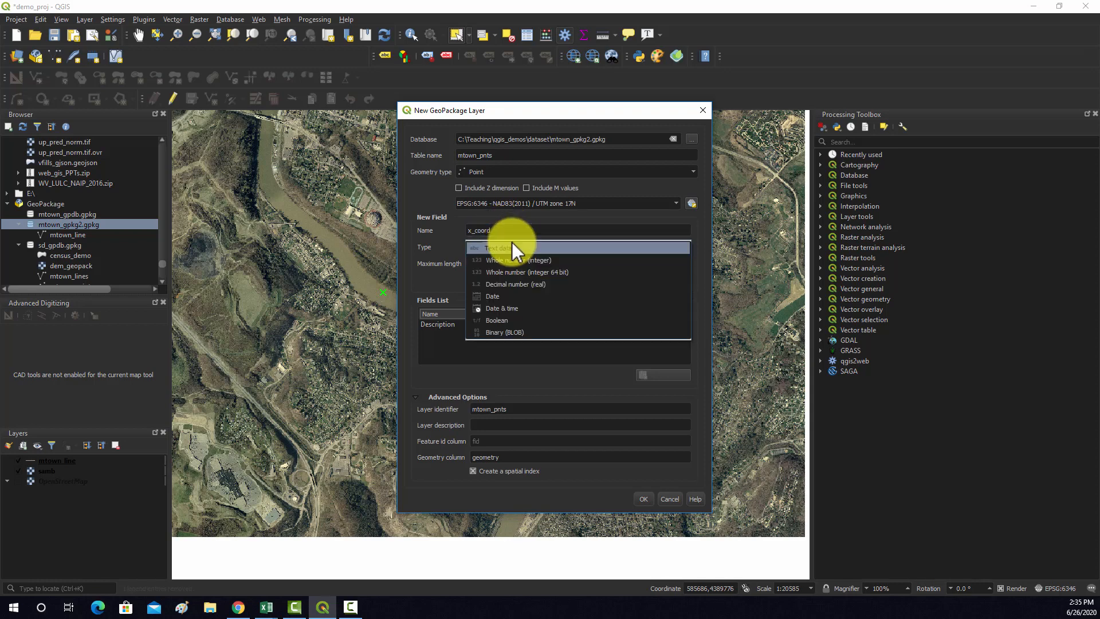
{"action": "left_click", "coordinate": [515, 284]}
{"action": "left_click", "coordinate": [650, 280]}
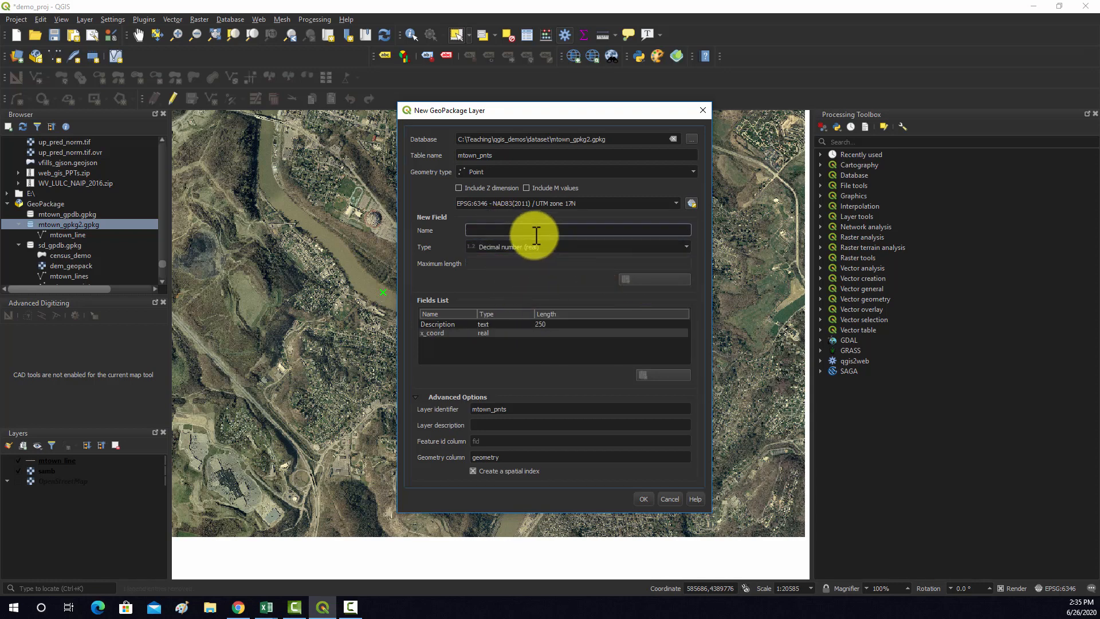
Add a decimal number (real) field named y_coord and create mtown_pnts as a new layer in the existing GeoPackage without overwriting it
{"action": "type", "text": "y_coord"}
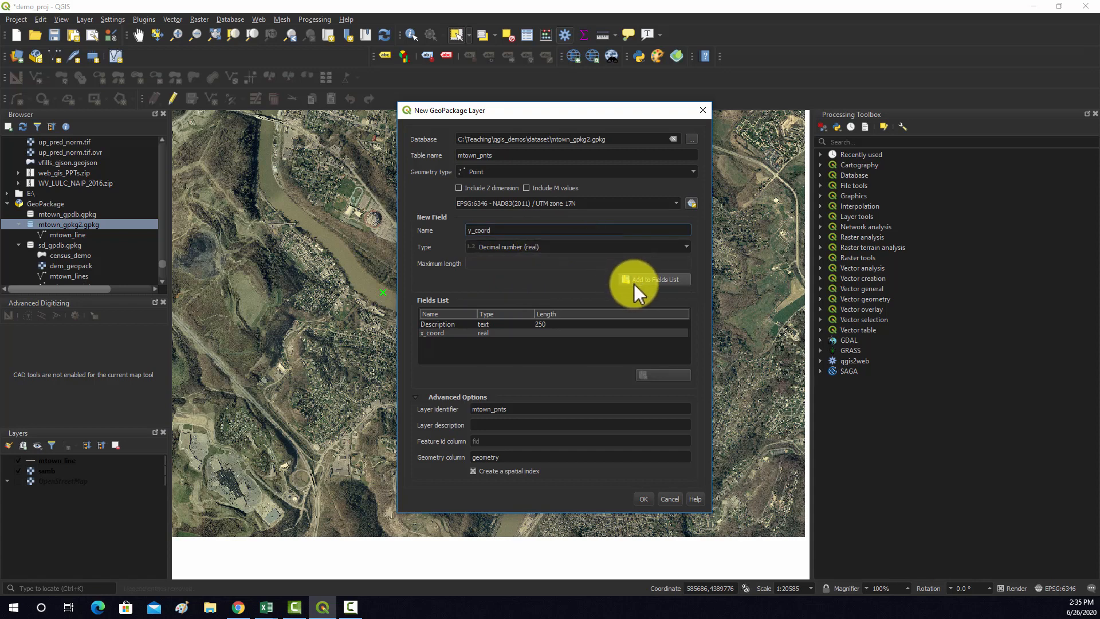
{"action": "left_click", "coordinate": [613, 250]}
{"action": "left_click", "coordinate": [613, 250]}
{"action": "left_click", "coordinate": [653, 279]}
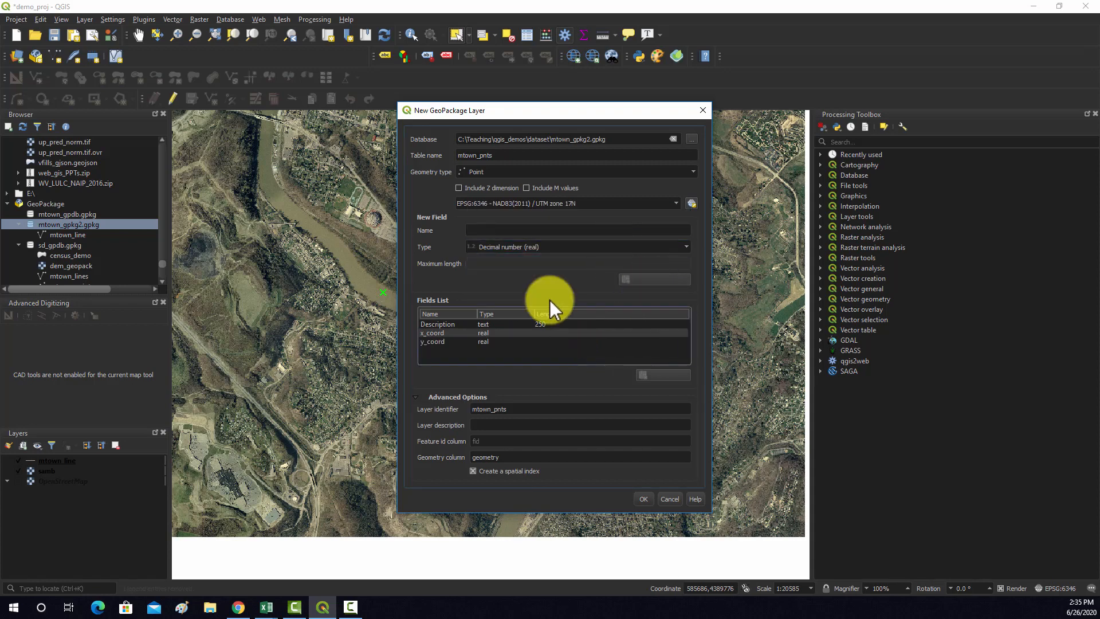
{"action": "left_click", "coordinate": [645, 501]}
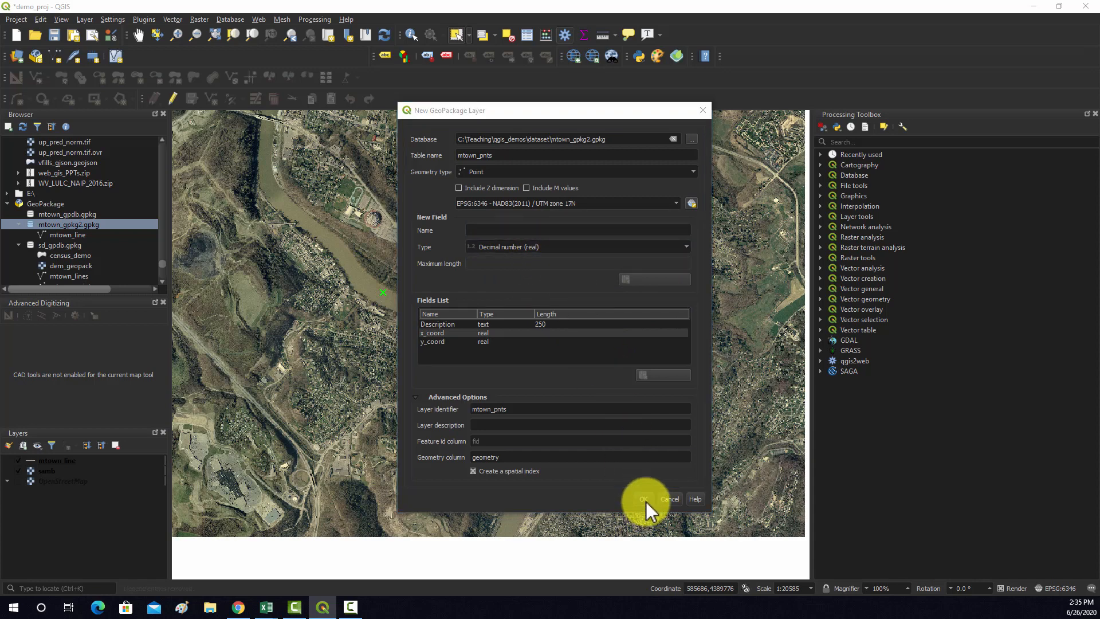
{"action": "left_click", "coordinate": [615, 308]}
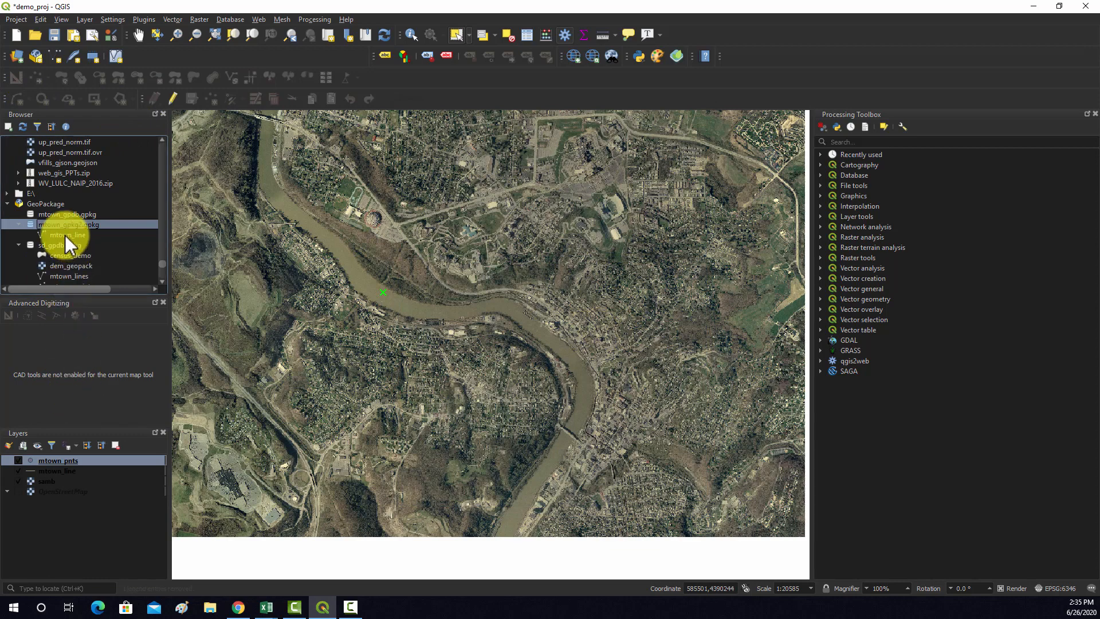
Start another new GeoPackage layer and choose the existing mtown_gpkg2.gpkg in the dataset folder as its database
{"action": "left_click", "coordinate": [31, 58]}
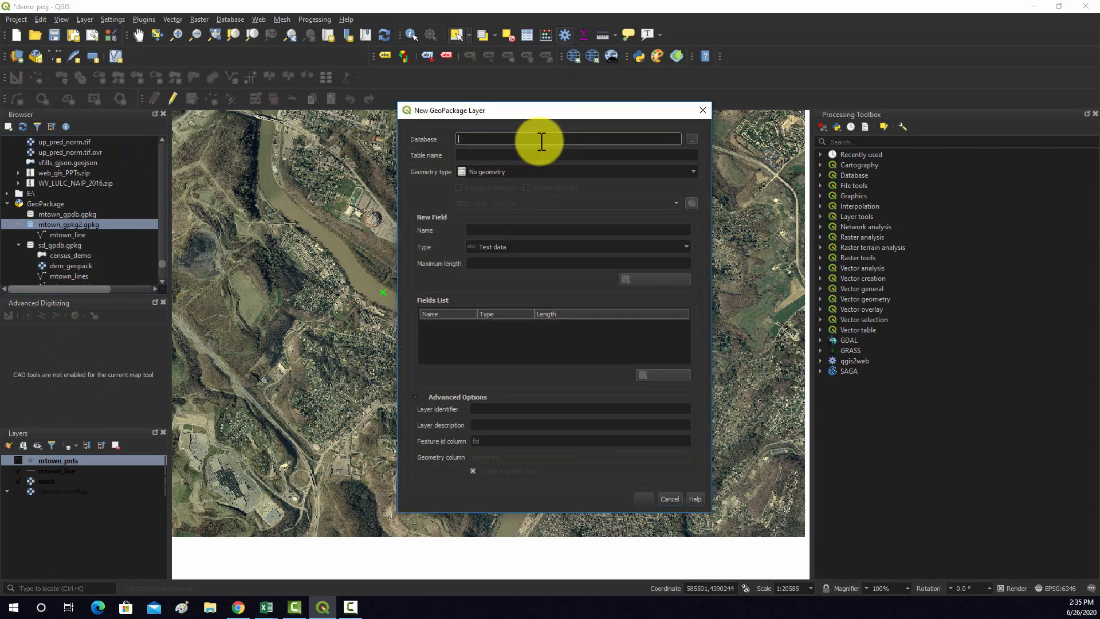
{"action": "left_click", "coordinate": [693, 140]}
{"action": "left_click", "coordinate": [542, 211]}
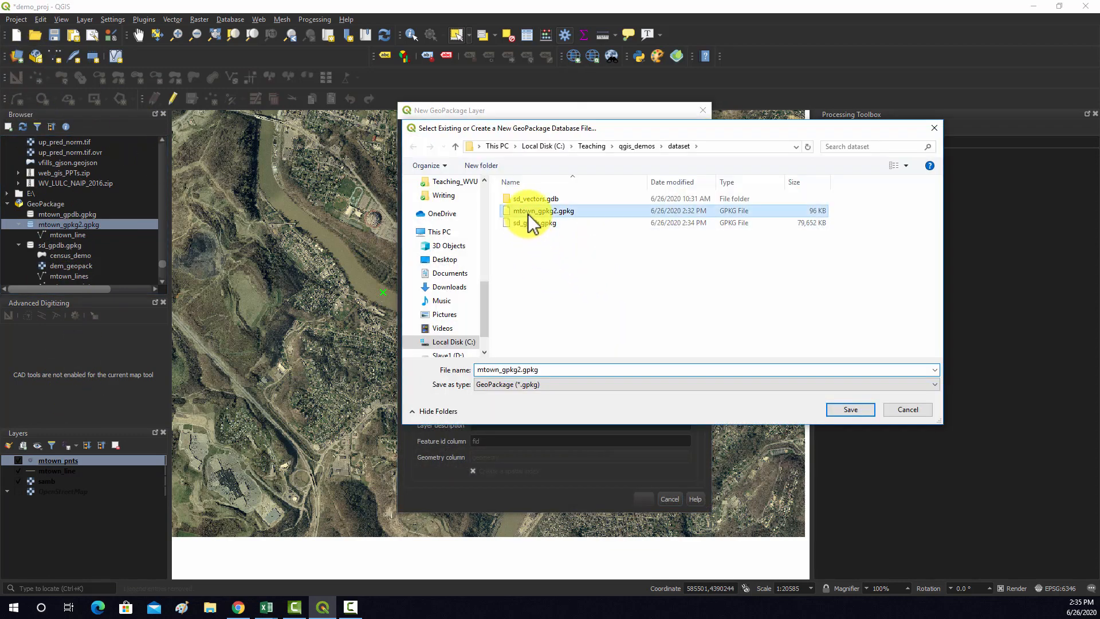
{"action": "left_click", "coordinate": [838, 408]}
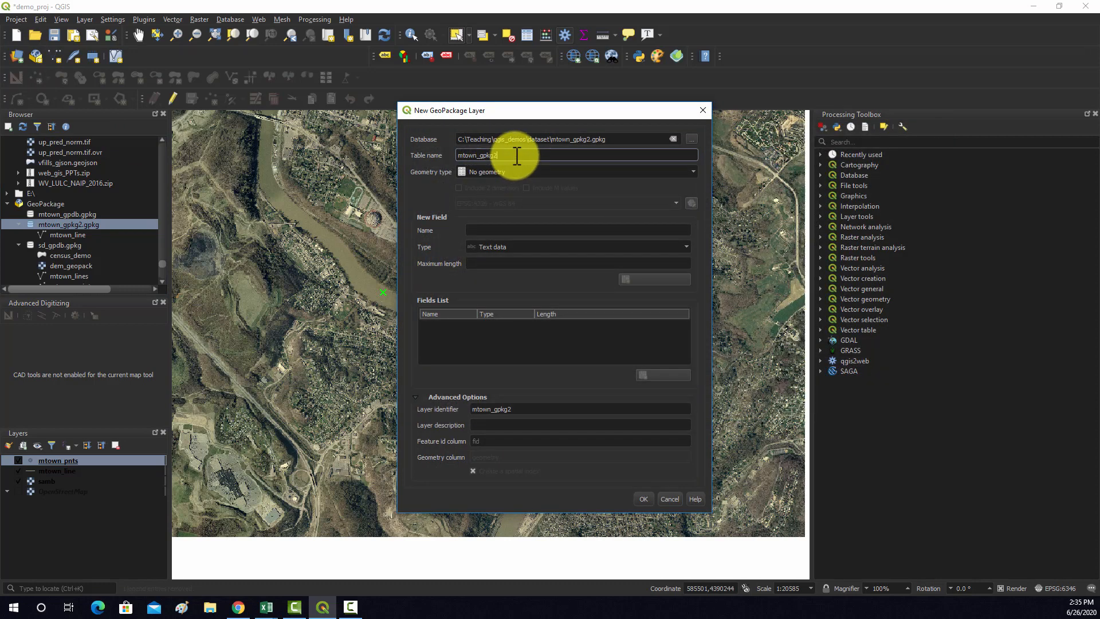
Set the new layer's table name to mtown_poly and its geometry type to Polygon
{"action": "key", "text": "BackSpace"}
{"action": "key", "text": "BackSpace"}
{"action": "key", "text": "BackSpace"}
{"action": "left_click", "coordinate": [520, 170]}
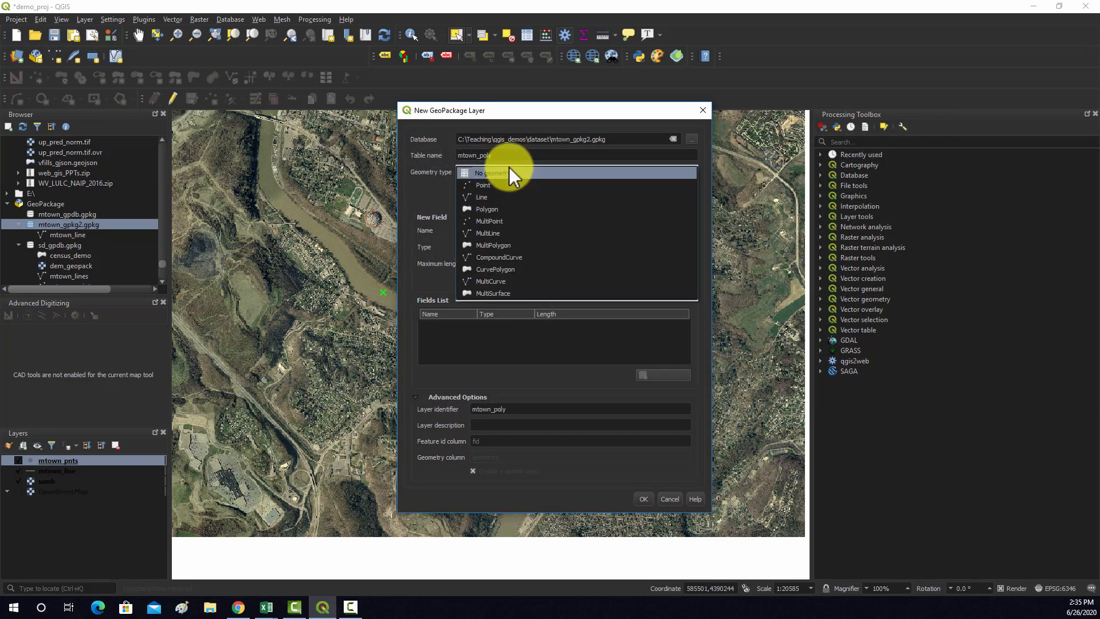
{"action": "left_click", "coordinate": [490, 218]}
Add a text field named Description with a maximum length of 250 to the mtown_poly layer's fields list
{"action": "left_click", "coordinate": [579, 230]}
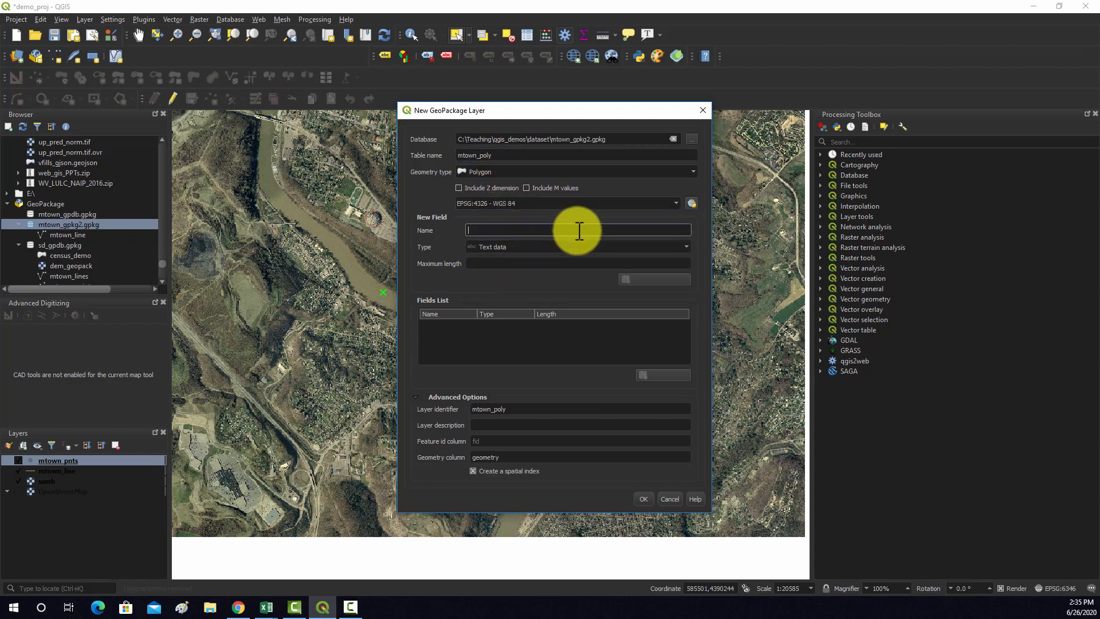
{"action": "type", "text": "D"}
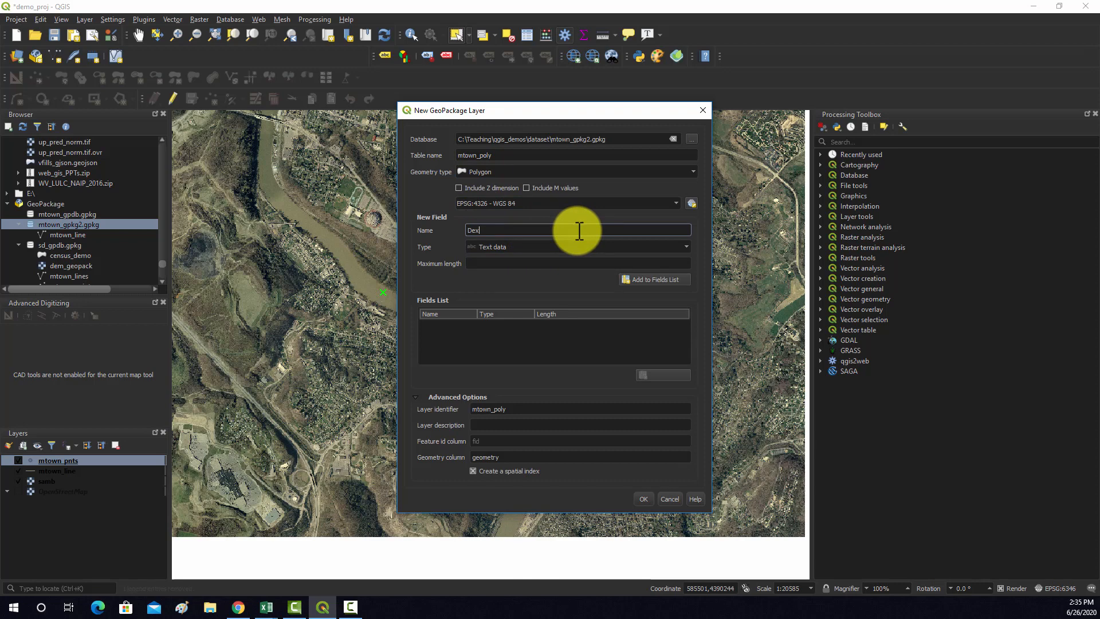
{"action": "type", "text": "escription"}
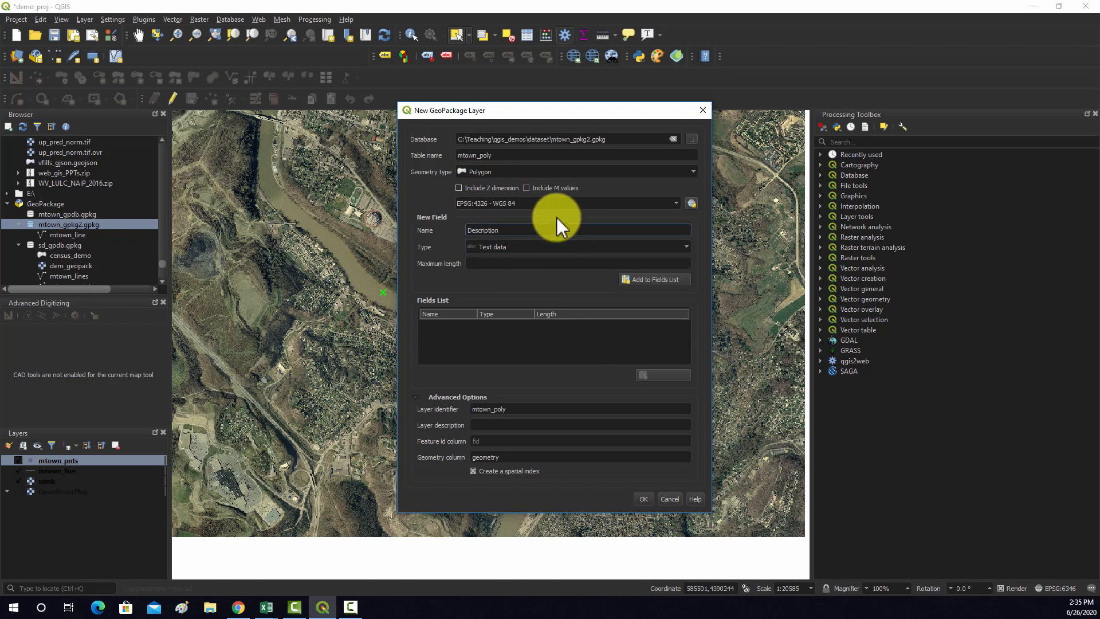
{"action": "left_click", "coordinate": [590, 247]}
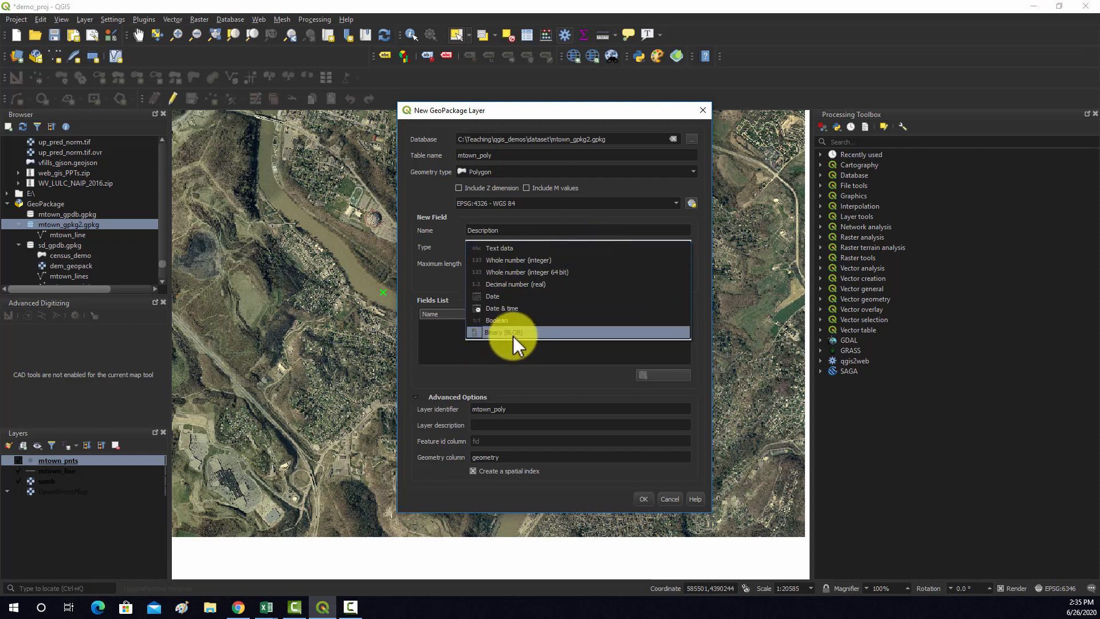
{"action": "left_click", "coordinate": [505, 248]}
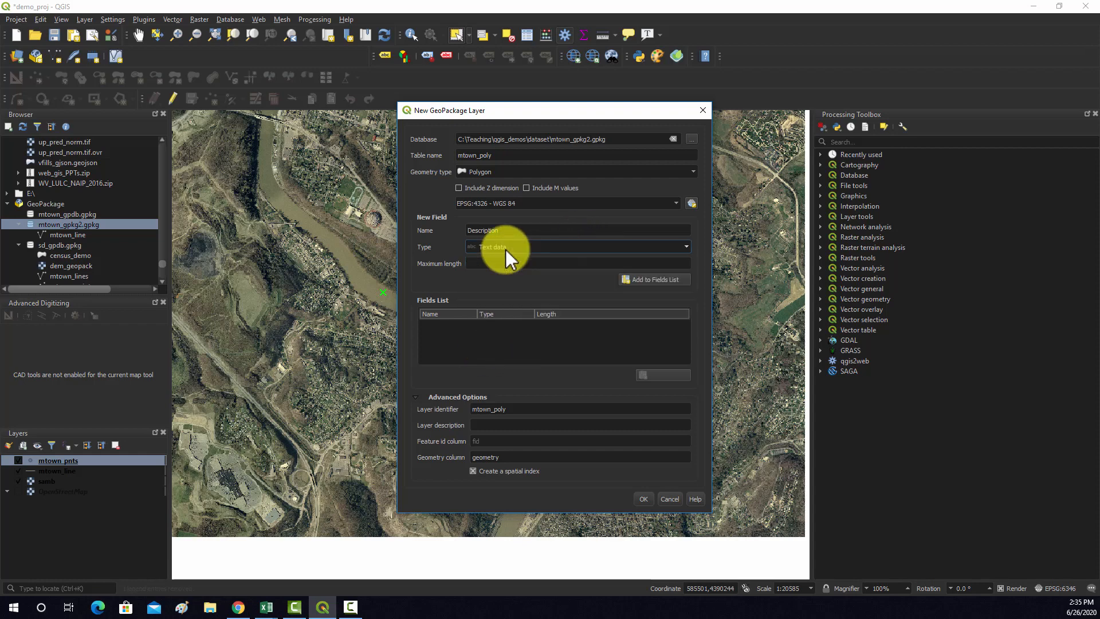
{"action": "left_click", "coordinate": [506, 263]}
{"action": "type", "text": "250"}
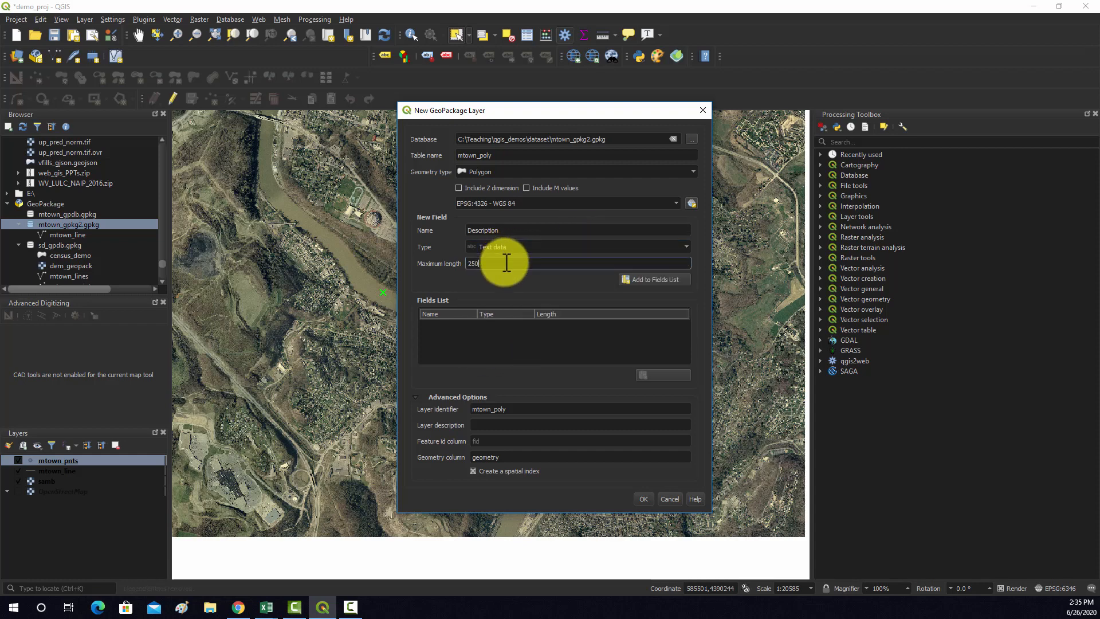
{"action": "left_click", "coordinate": [645, 279]}
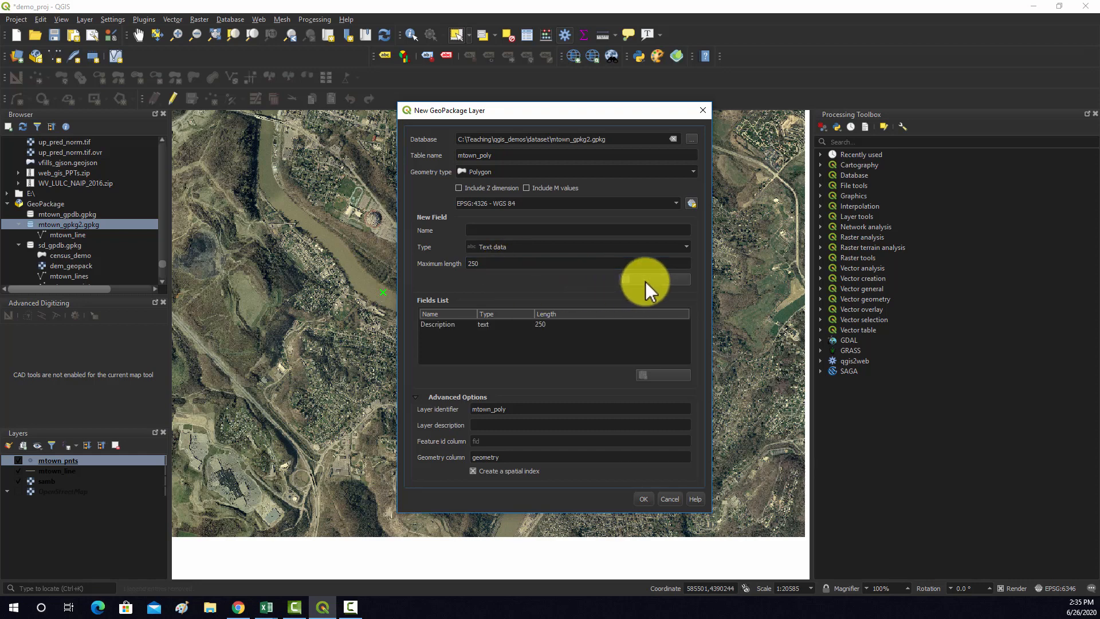
Add a decimal number (real) field named sq_km to the mtown_poly layer's fields list
{"action": "left_click", "coordinate": [525, 229]}
{"action": "type", "text": "sq"}
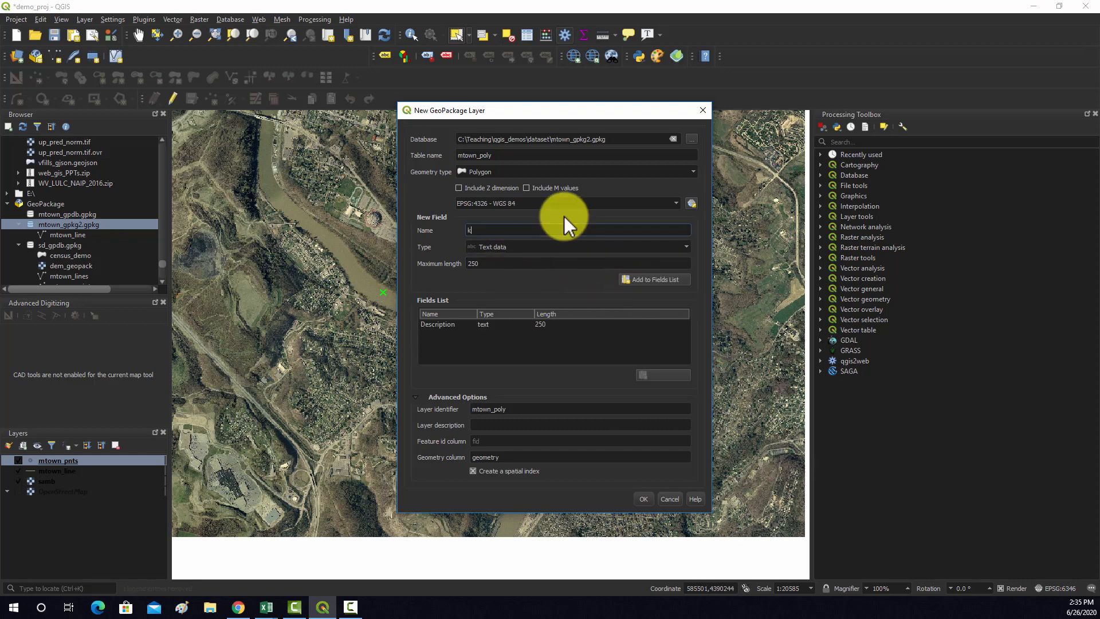
{"action": "type", "text": "_km"}
{"action": "left_click", "coordinate": [564, 246]}
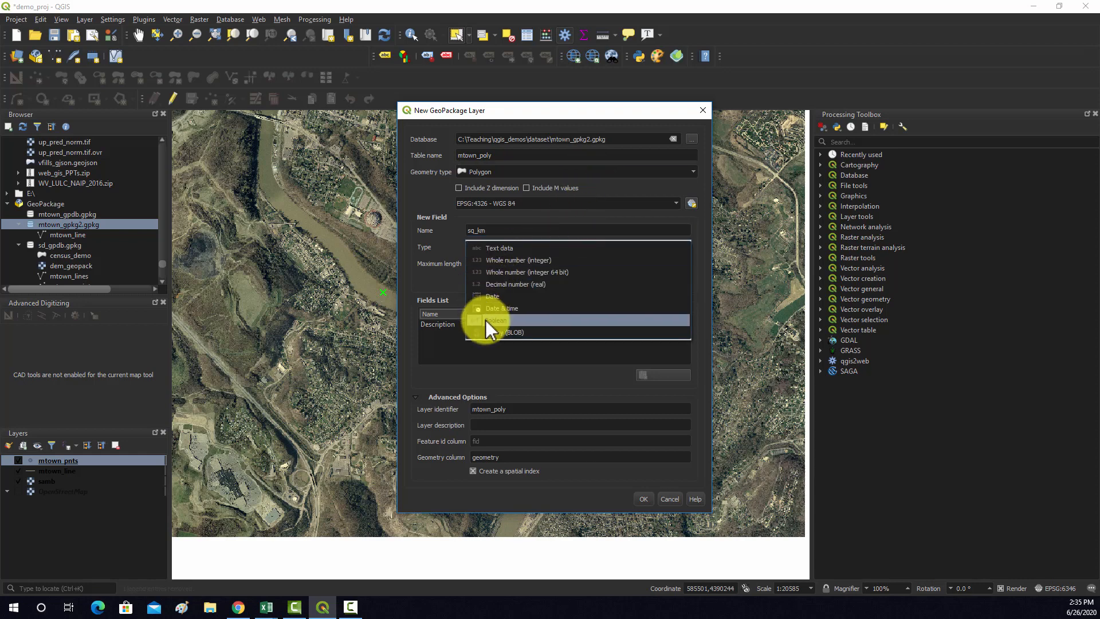
{"action": "left_click", "coordinate": [518, 284]}
{"action": "left_click", "coordinate": [652, 279]}
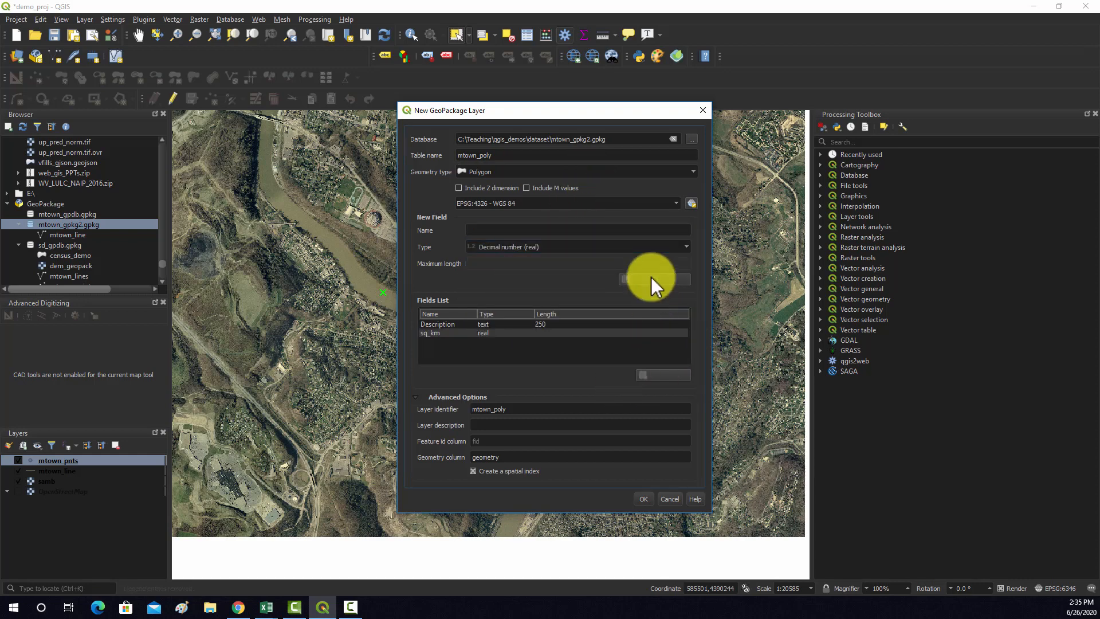
Set the polygon layer's coordinate reference system to NAD83(2011) / UTM zone 17N, EPSG:6346, and add it as a new layer to the existing GeoPackage
{"action": "left_click", "coordinate": [692, 203]}
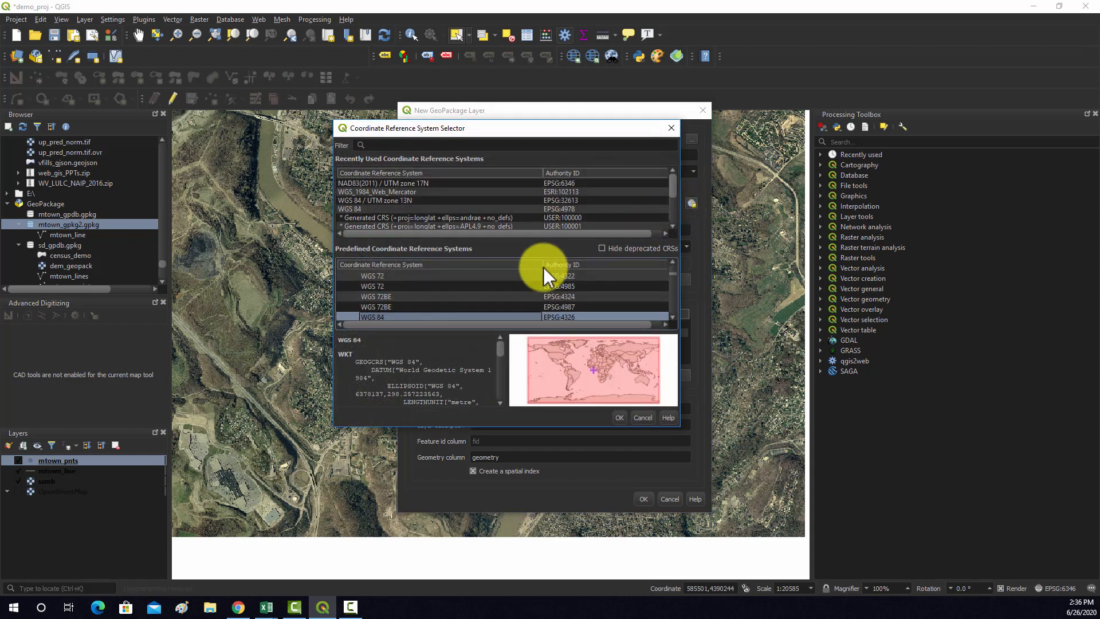
{"action": "left_click", "coordinate": [407, 182]}
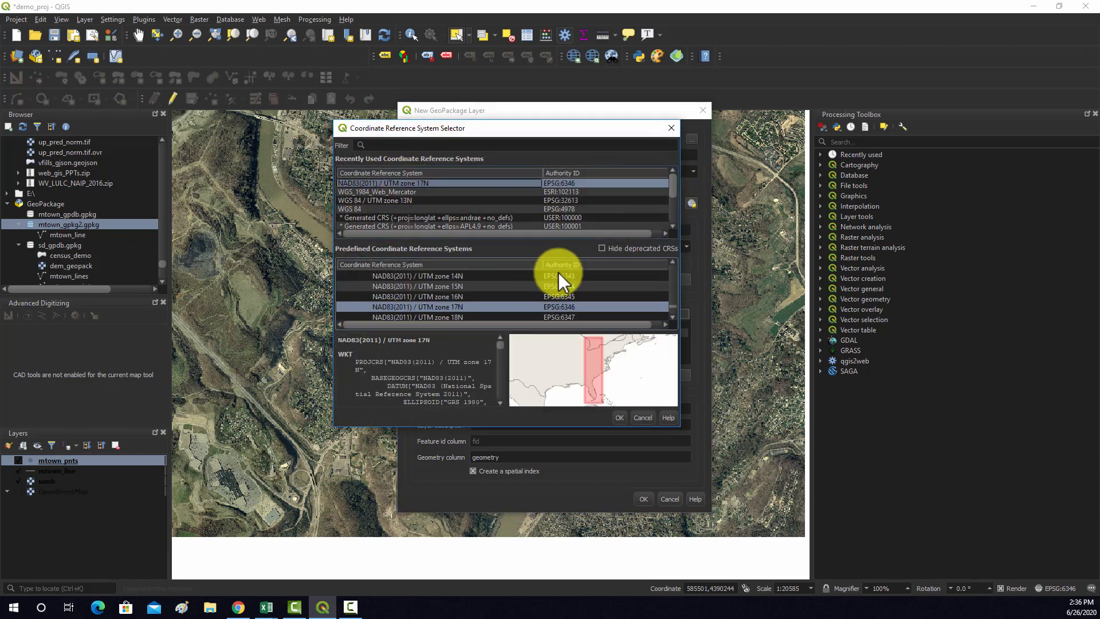
{"action": "left_click", "coordinate": [619, 417]}
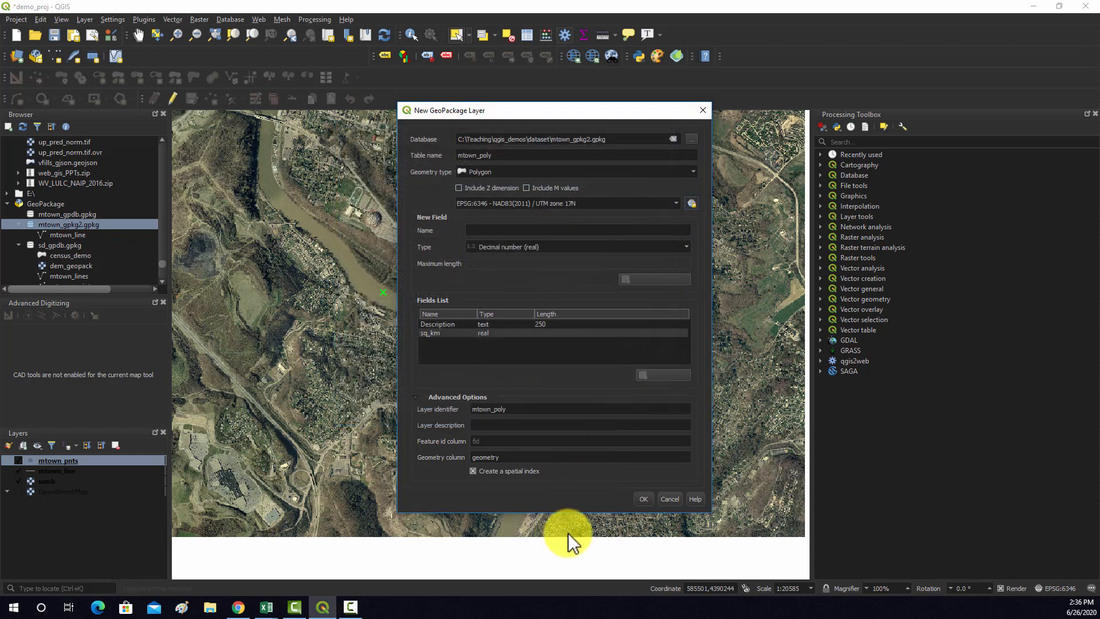
{"action": "left_click", "coordinate": [644, 498]}
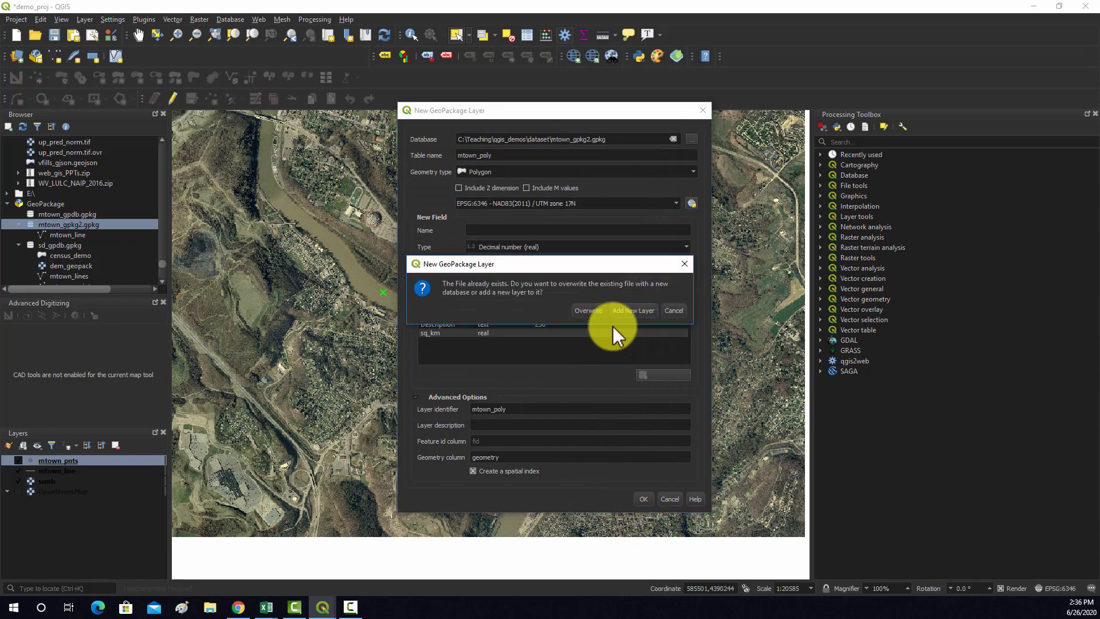
{"action": "left_click", "coordinate": [633, 310]}
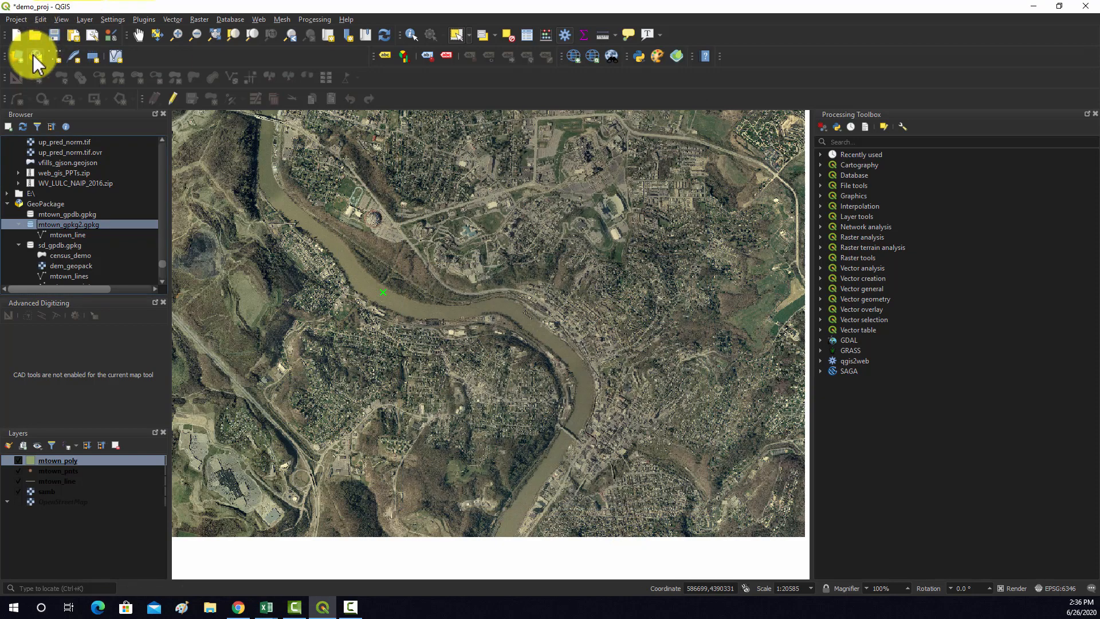
Start a new GeoPackage layer for multipart polygons, using the existing mtown_gpkg2.gpkg as its database
{"action": "left_click", "coordinate": [34, 55]}
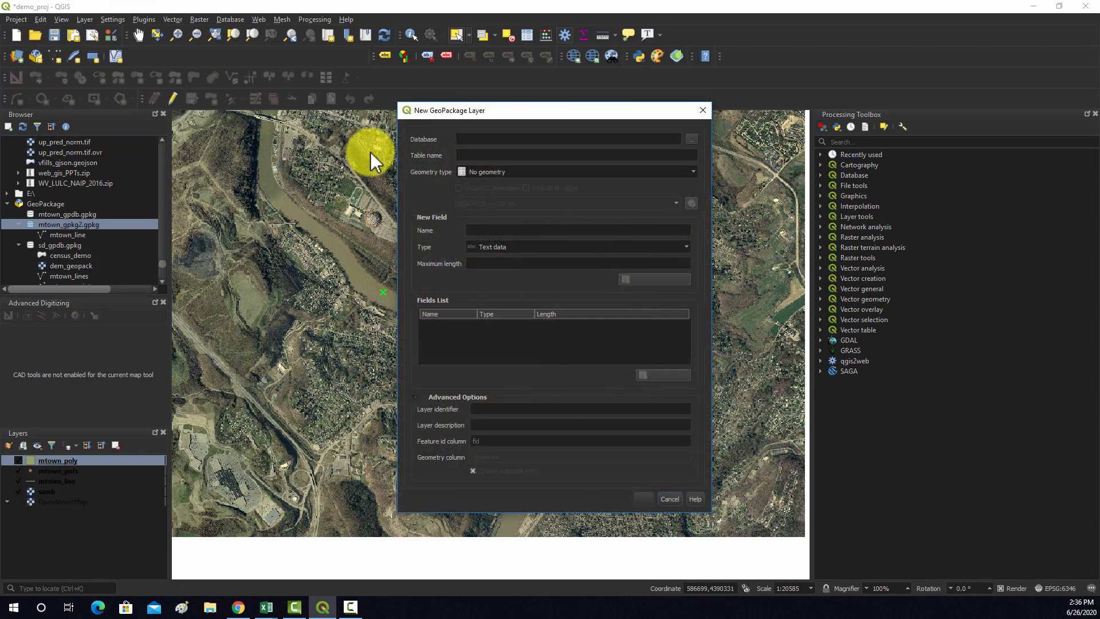
{"action": "left_click", "coordinate": [690, 141]}
{"action": "left_click", "coordinate": [561, 211]}
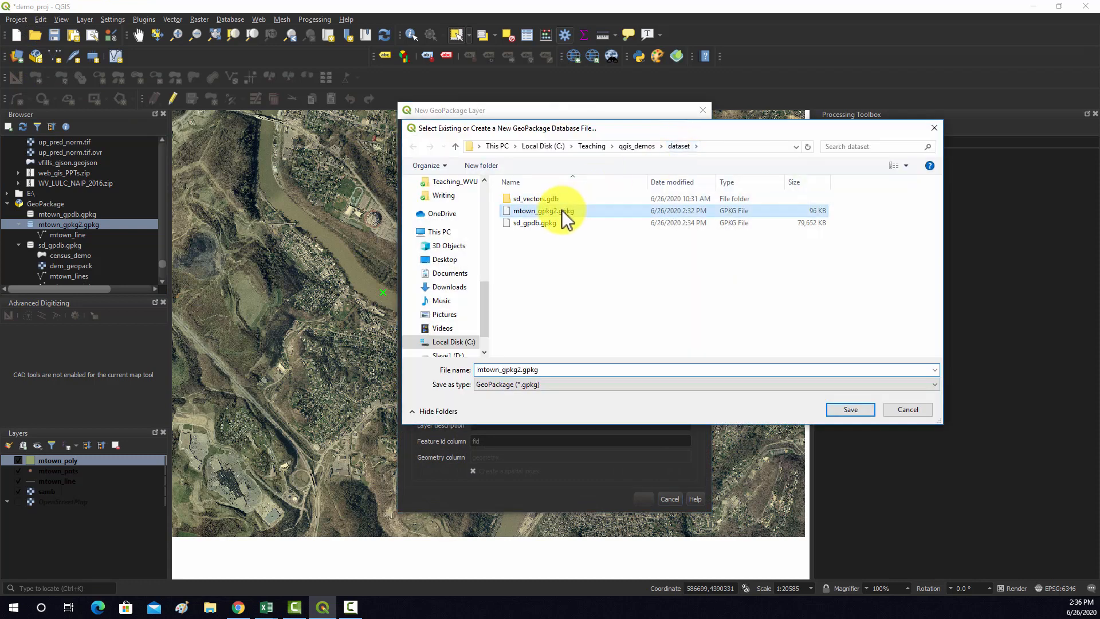
{"action": "left_click", "coordinate": [842, 408]}
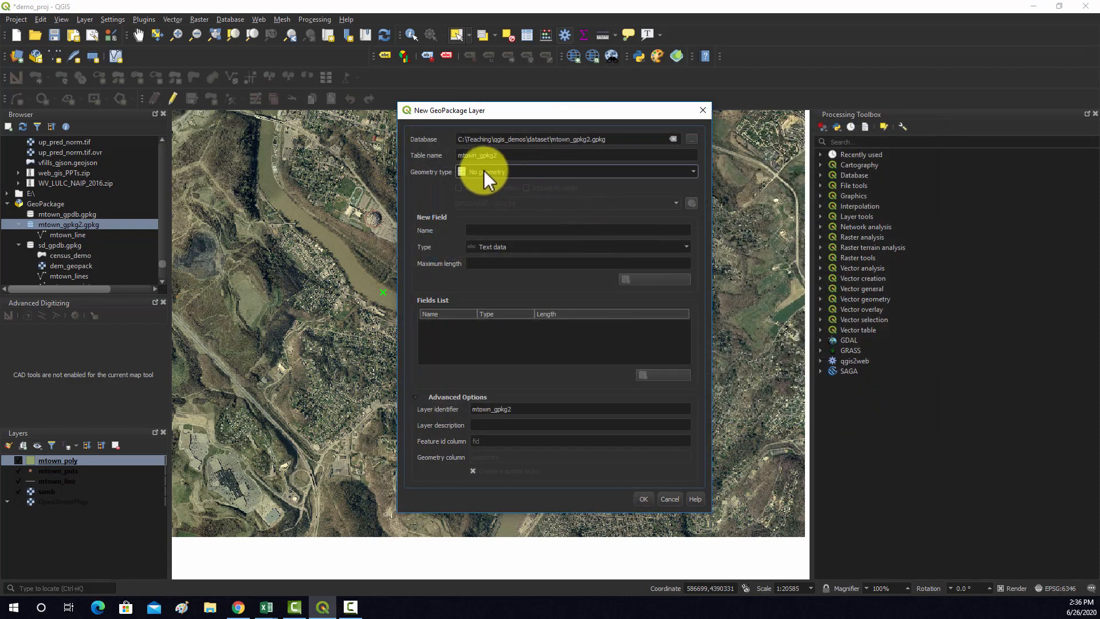
Set the new layer's table name to mtown_mpoly and its geometry type to MultiPolygon
{"action": "key", "text": "BackSpace"}
{"action": "key", "text": "BackSpace"}
{"action": "key", "text": "BackSpace"}
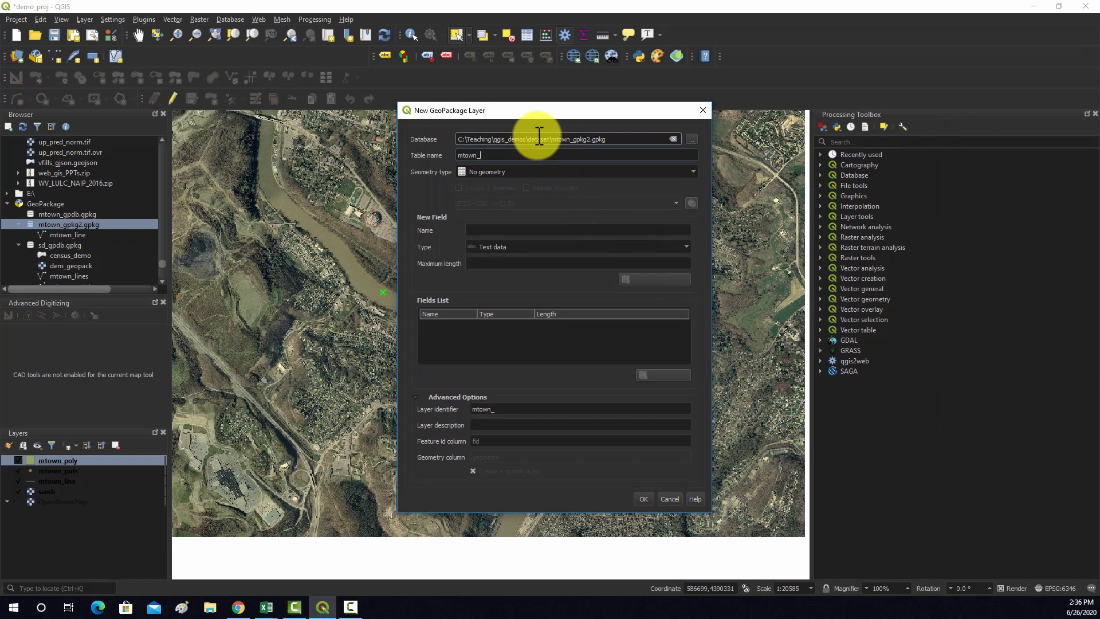
{"action": "type", "text": "mpoly"}
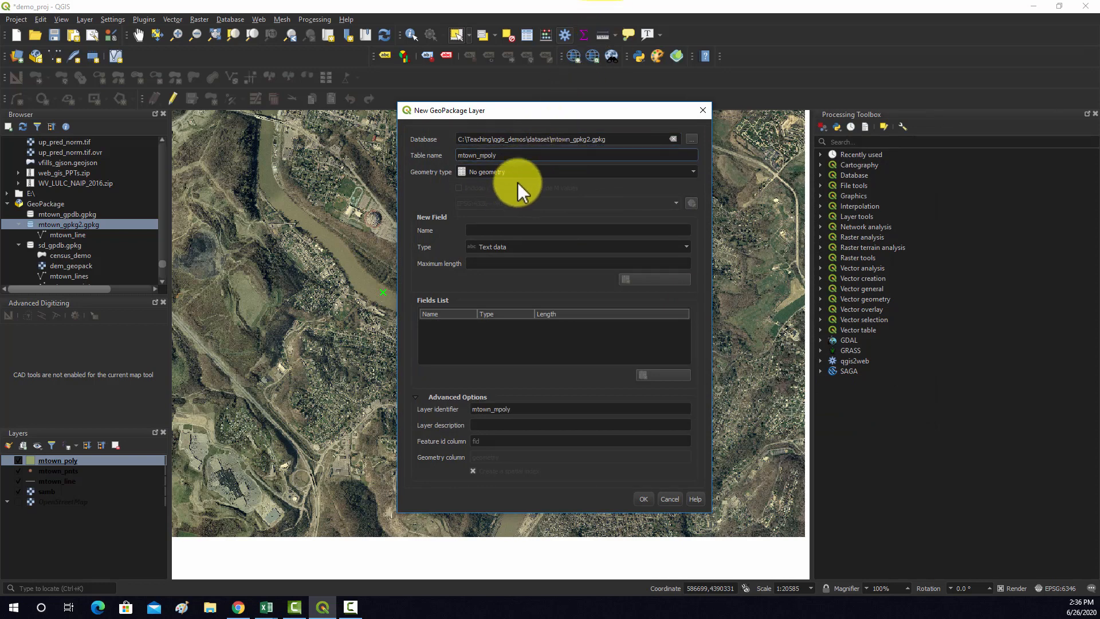
{"action": "left_click", "coordinate": [624, 171]}
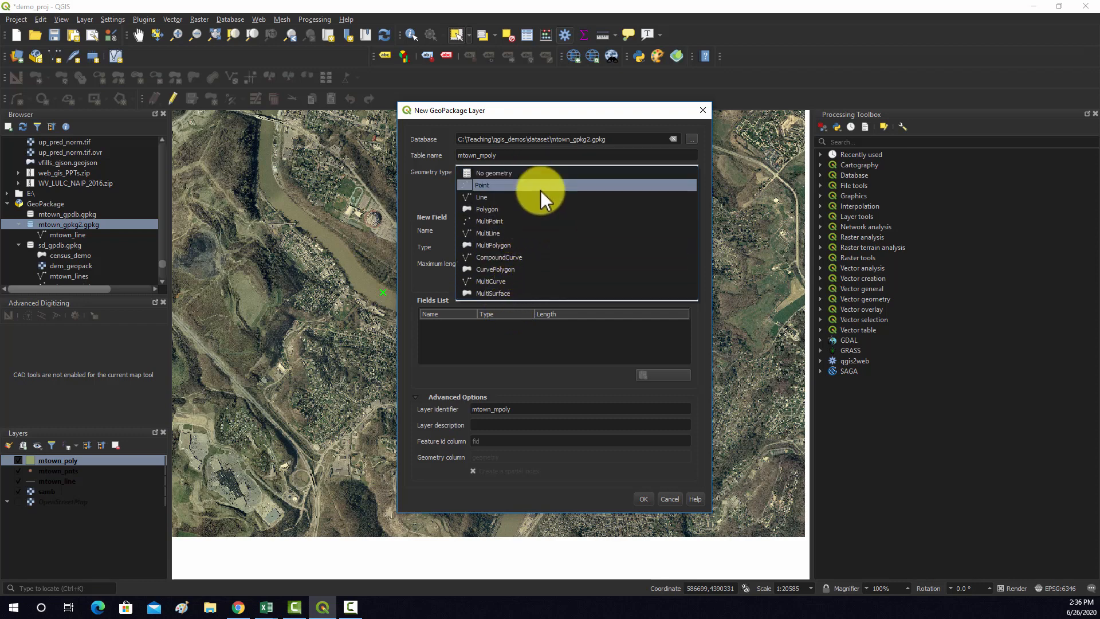
{"action": "left_click", "coordinate": [494, 245]}
Set the mtown_mpoly layer's coordinate reference system to NAD83(2011) / UTM zone 17N, EPSG:6346
{"action": "left_click", "coordinate": [691, 204]}
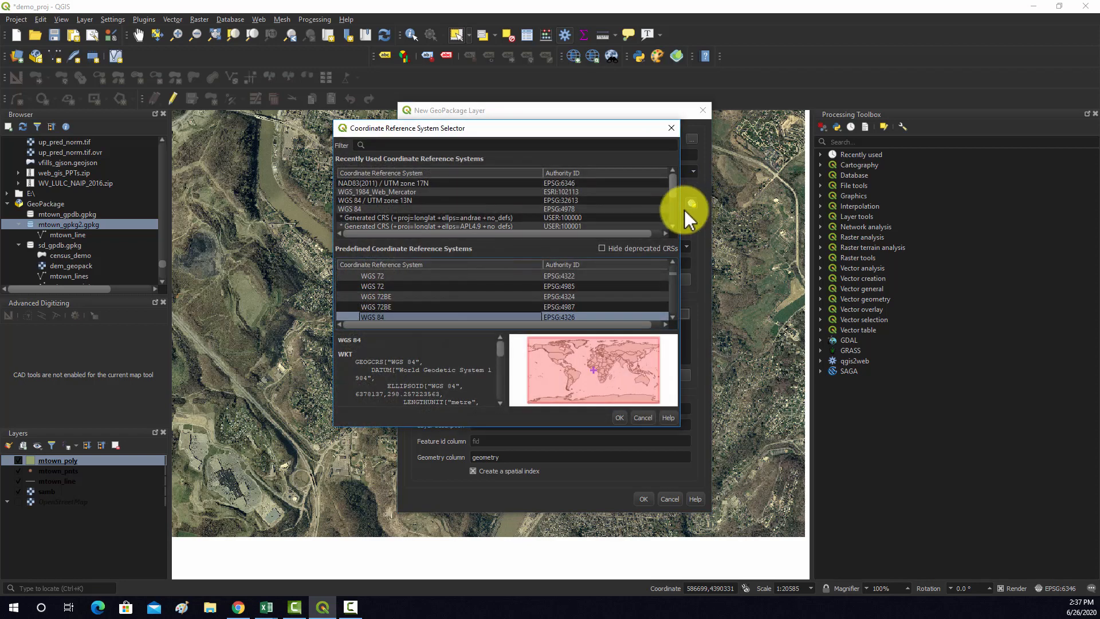
{"action": "left_click", "coordinate": [403, 183]}
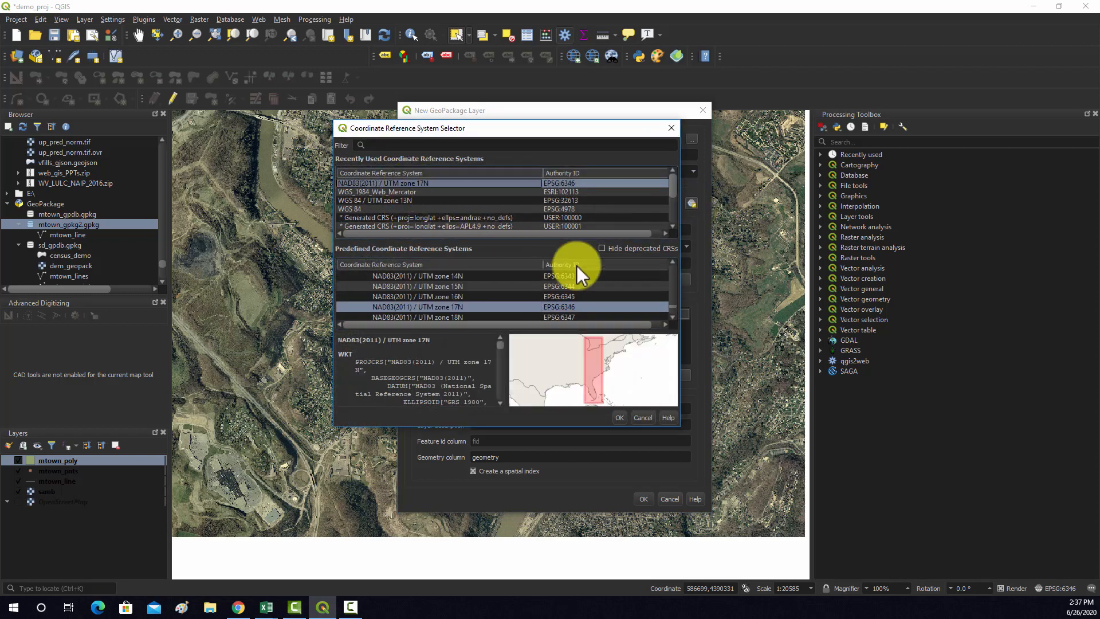
{"action": "left_click", "coordinate": [619, 418]}
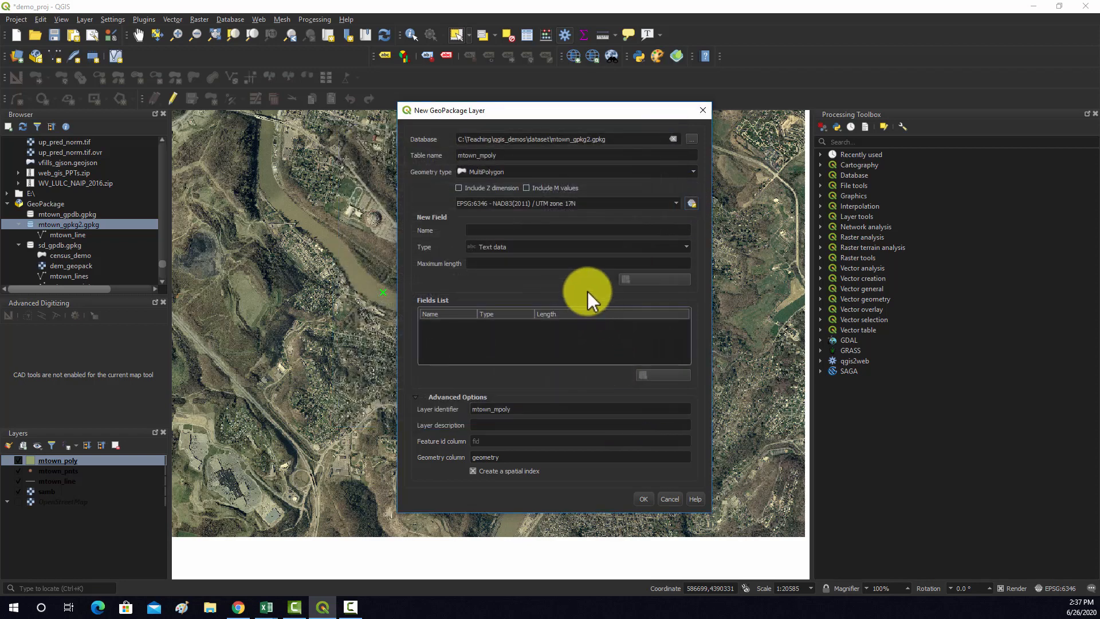
Add a text field named Description, with no maximum length, to the mtown_mpoly layer's fields list
{"action": "left_click", "coordinate": [506, 227]}
{"action": "type", "text": "Descrip"}
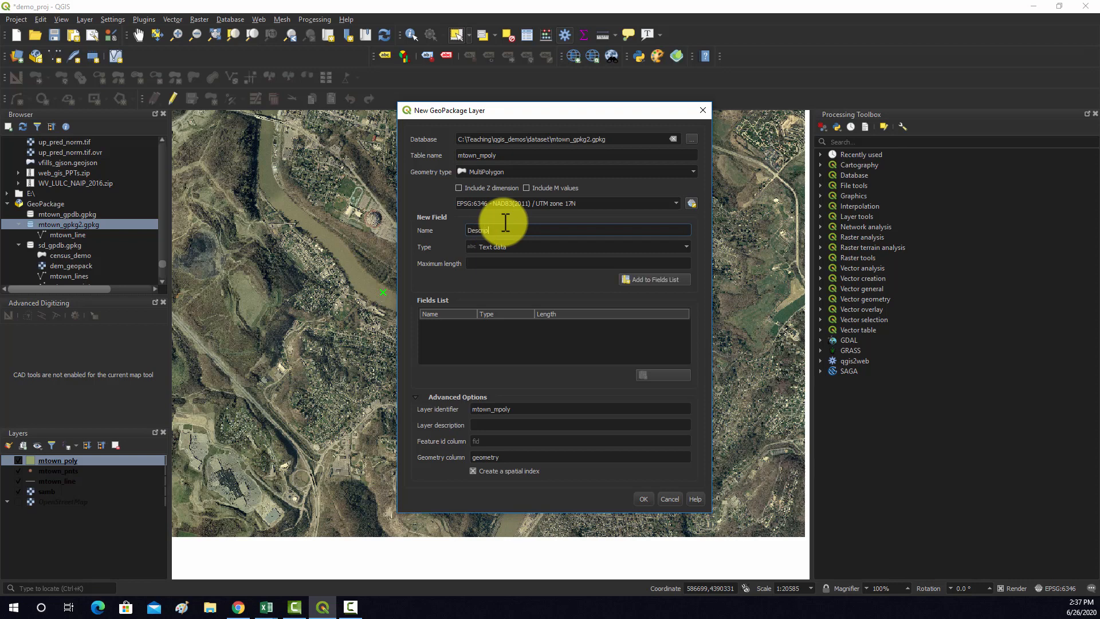
{"action": "type", "text": "tion"}
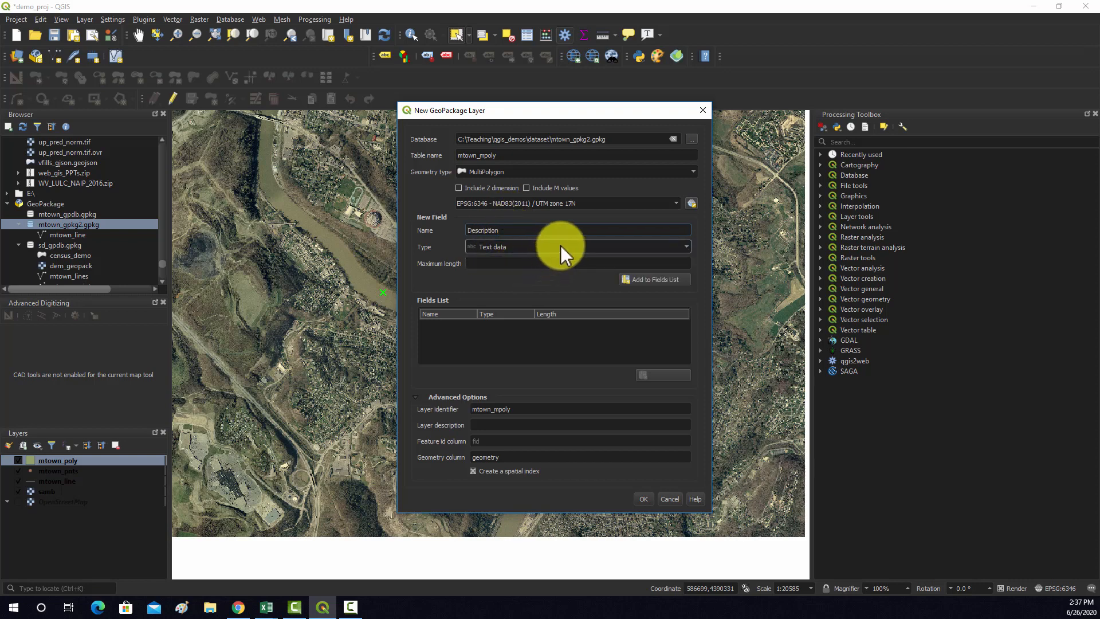
{"action": "left_click", "coordinate": [672, 279]}
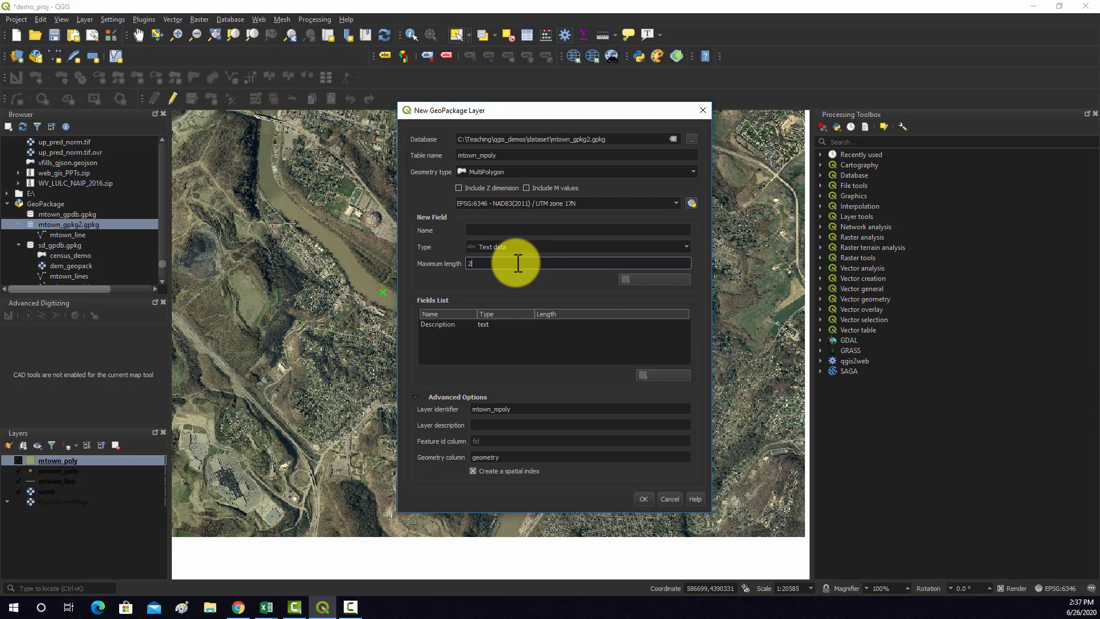
Create the mtown_mpoly layer by adding it to the existing database without overwriting, and refresh the Browser's contents
{"action": "left_click", "coordinate": [640, 499]}
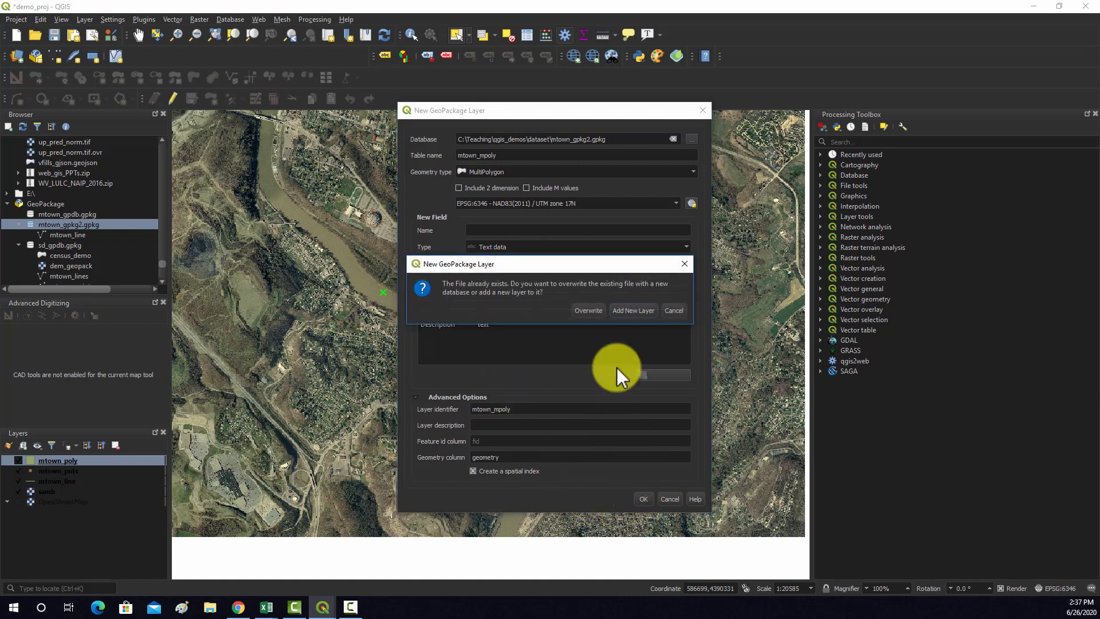
{"action": "left_click", "coordinate": [626, 313]}
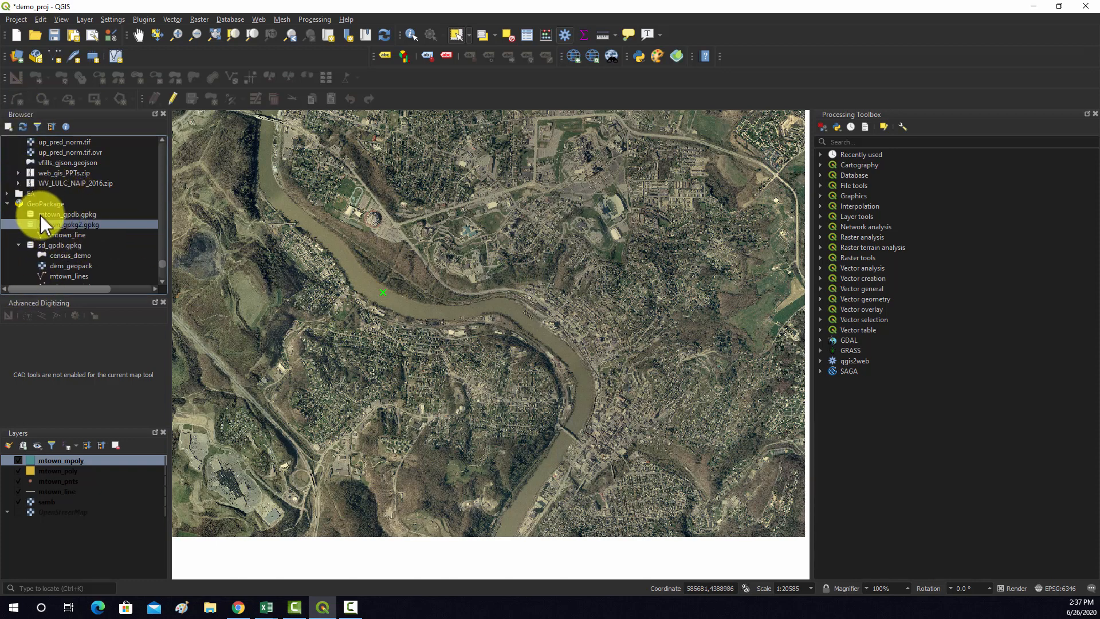
{"action": "left_click", "coordinate": [22, 126]}
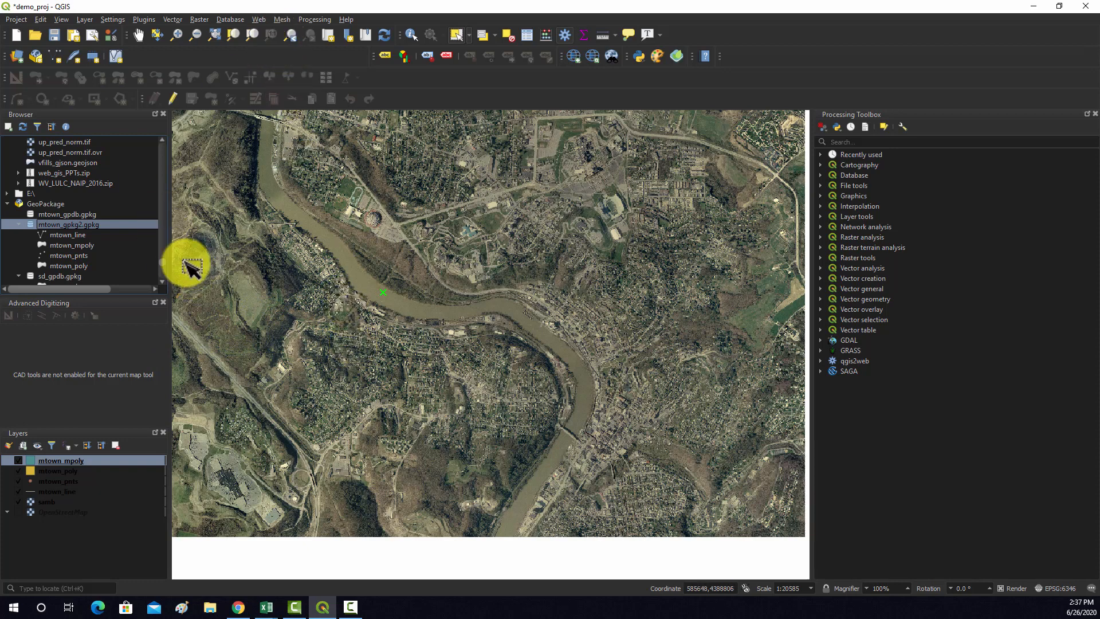
Turn on editing for the mtown_pnts layer and look over the list of available toolbars
{"action": "left_click", "coordinate": [50, 482]}
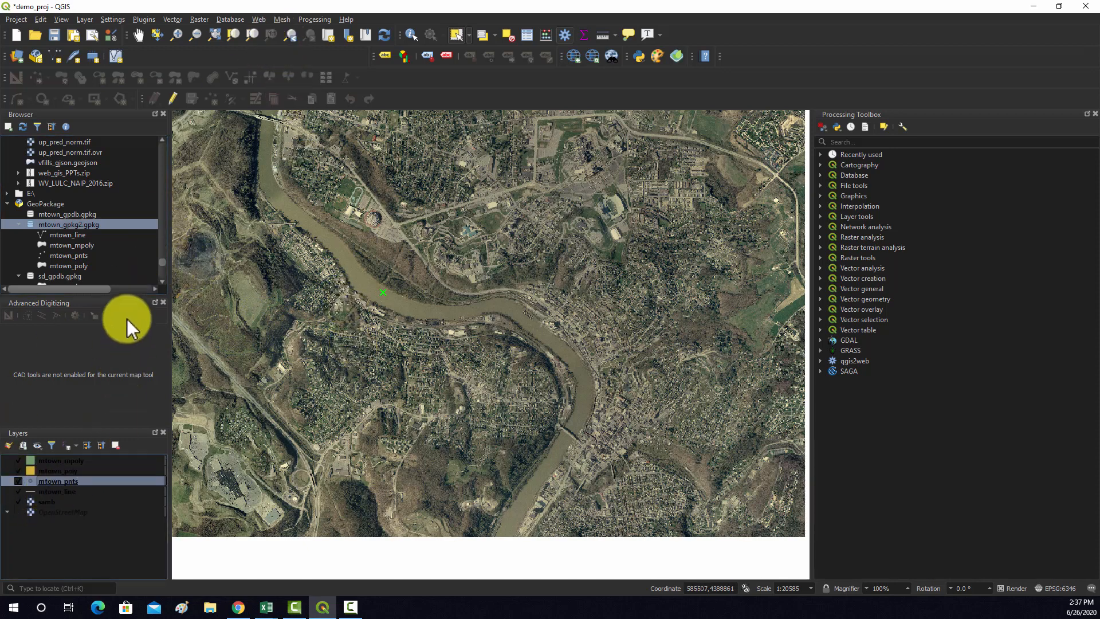
{"action": "left_click", "coordinate": [173, 99]}
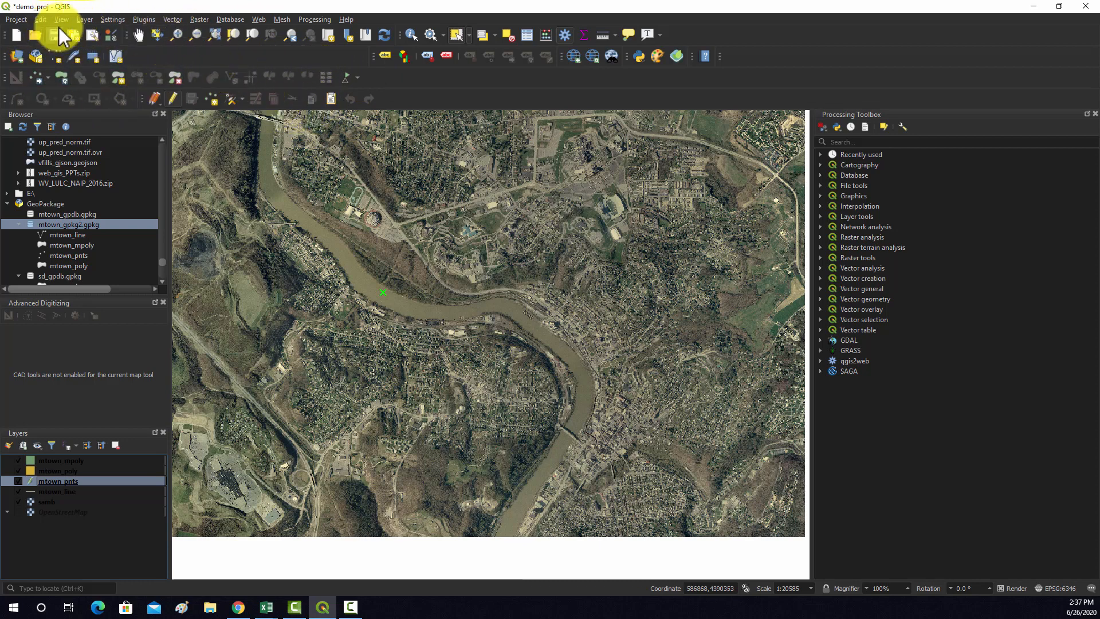
{"action": "left_click", "coordinate": [112, 19]}
{"action": "mouse_move", "coordinate": [92, 23]}
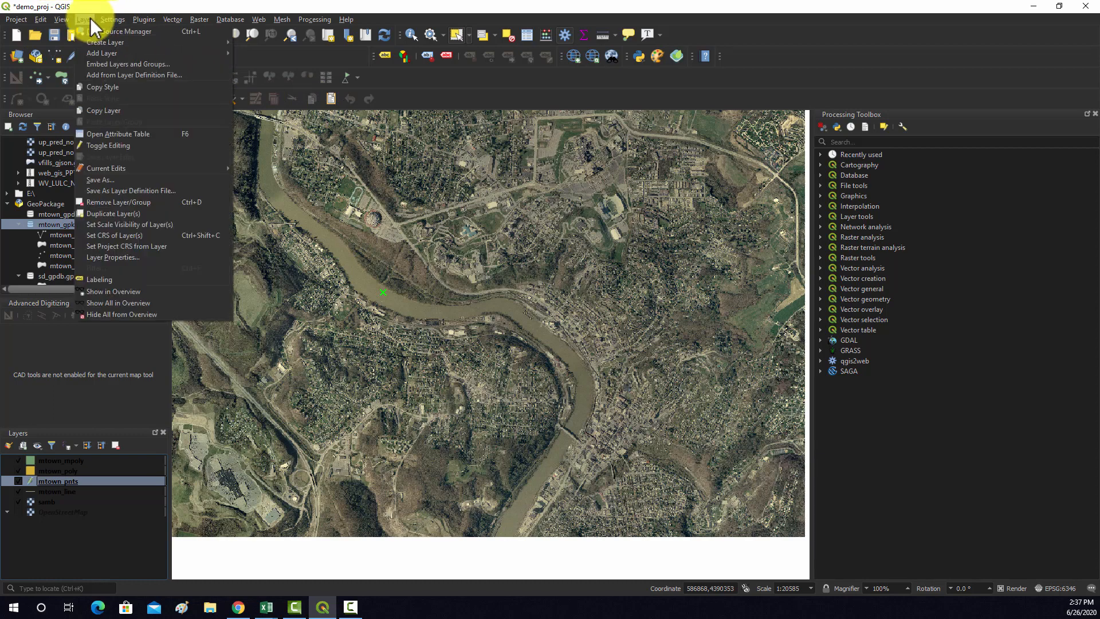
{"action": "mouse_move", "coordinate": [40, 20]}
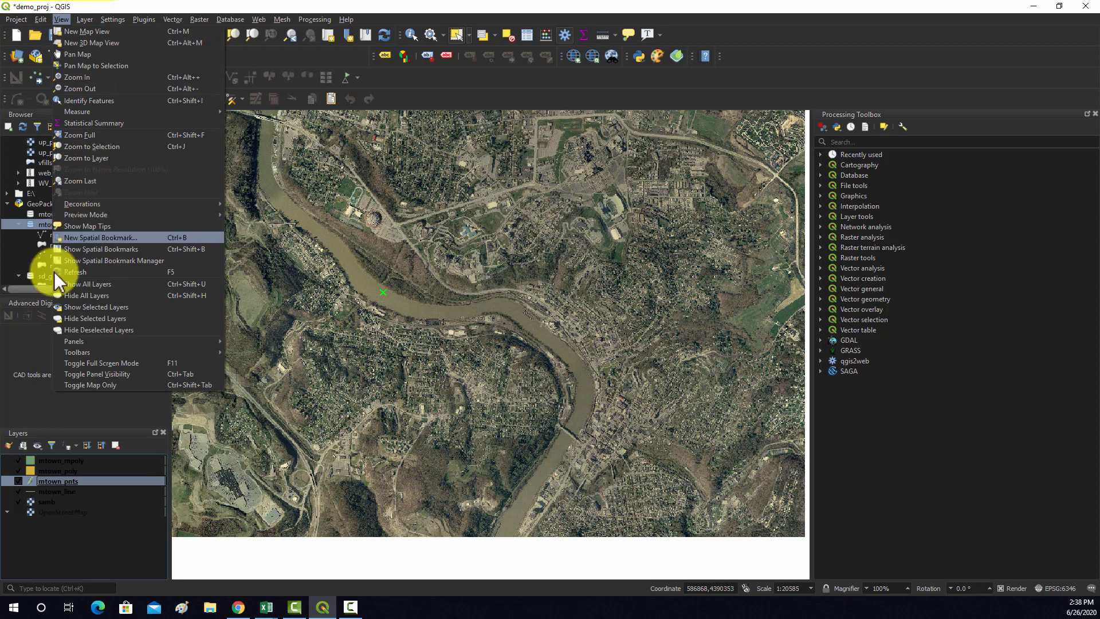
{"action": "mouse_move", "coordinate": [77, 352]}
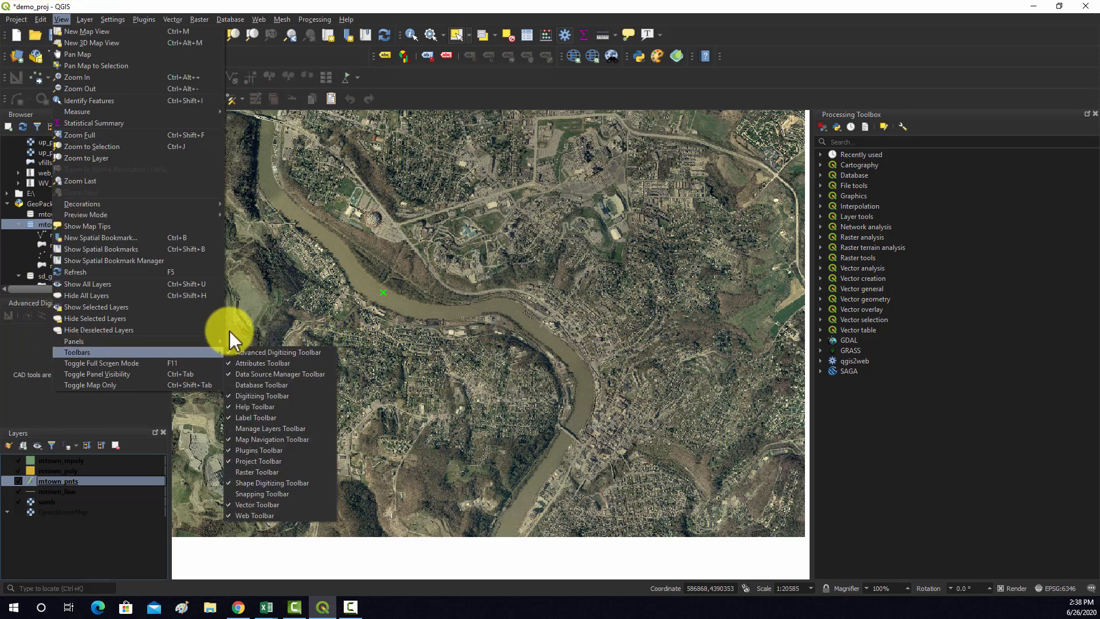
{"action": "left_click", "coordinate": [135, 491]}
Add a point to mtown_pnts on the long campus building east of the river, with the Description Brooks Hall
{"action": "left_click", "coordinate": [57, 481]}
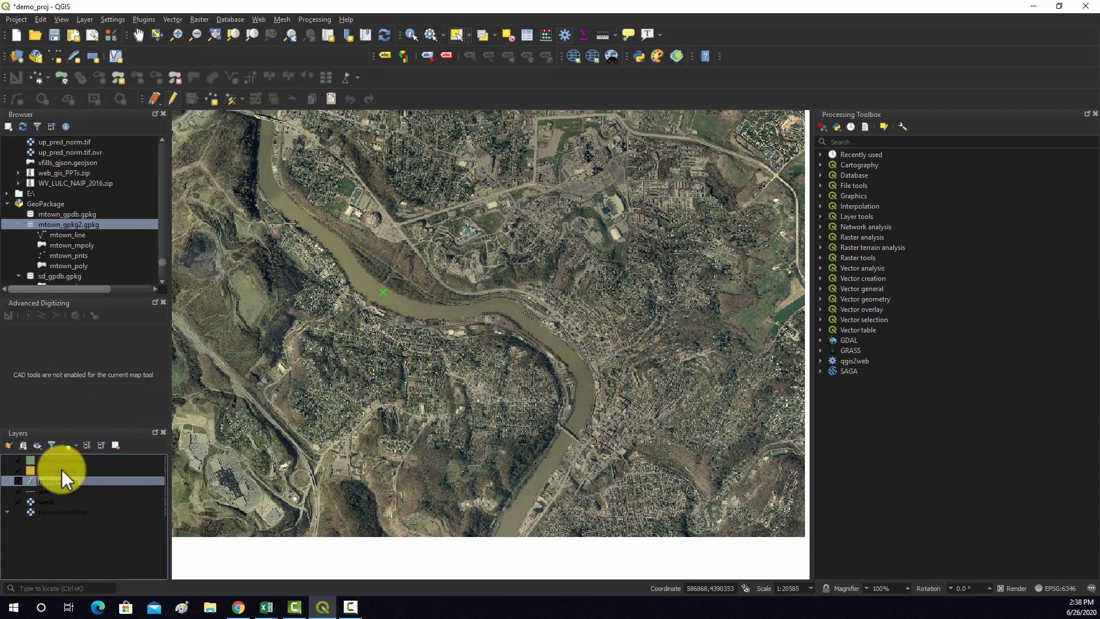
{"action": "left_click", "coordinate": [174, 99]}
{"action": "left_click", "coordinate": [213, 99]}
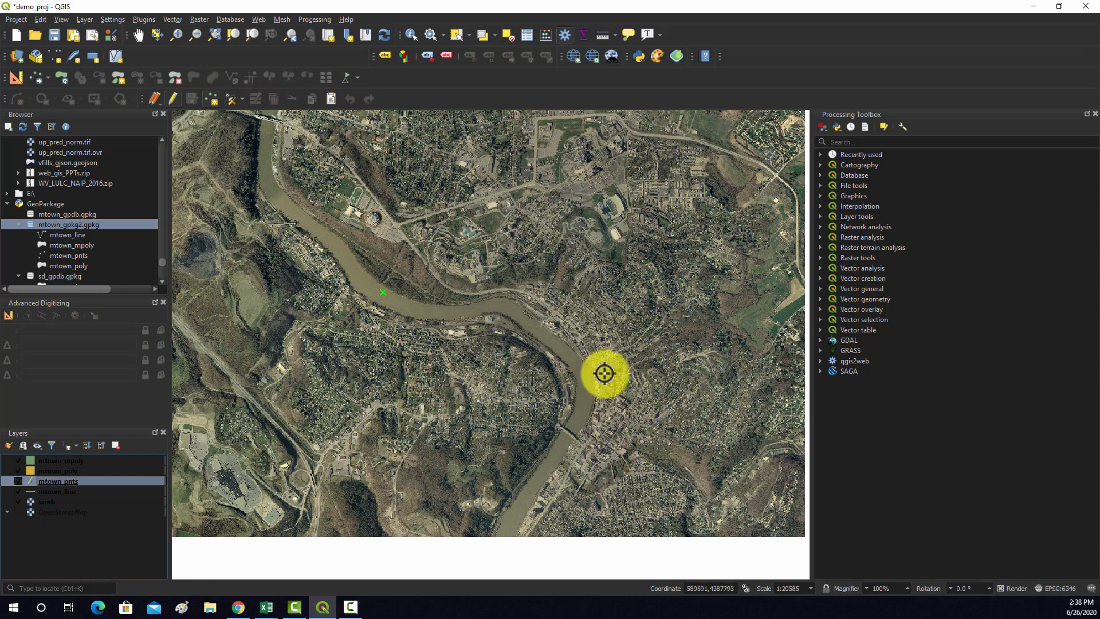
{"action": "scroll", "coordinate": [604, 376], "scroll_direction": "up", "scroll_amount": 4}
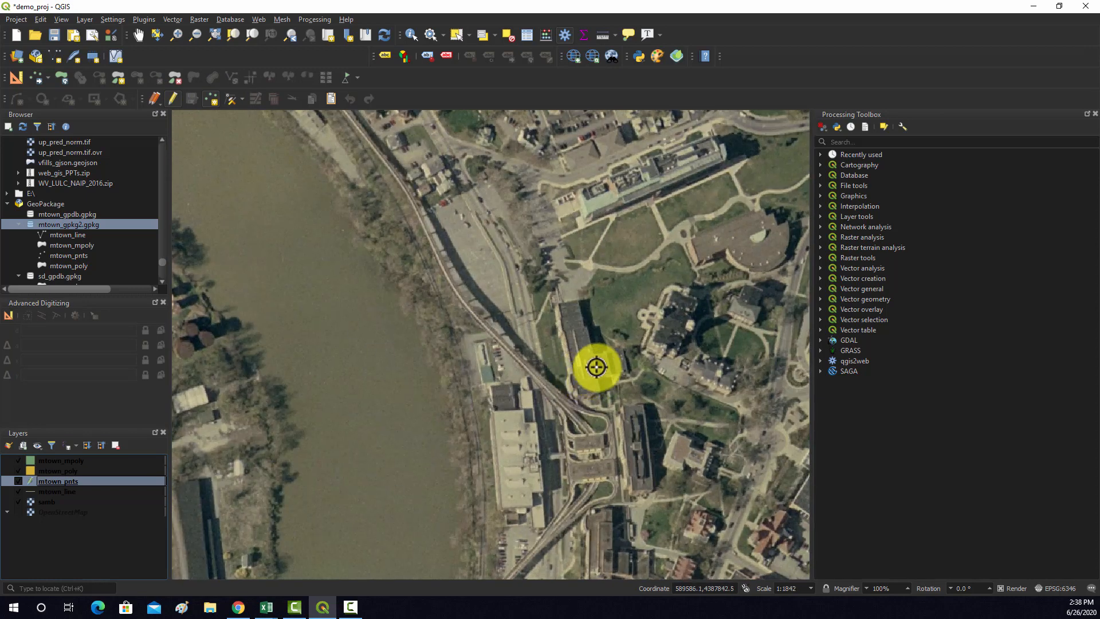
{"action": "left_click", "coordinate": [583, 352]}
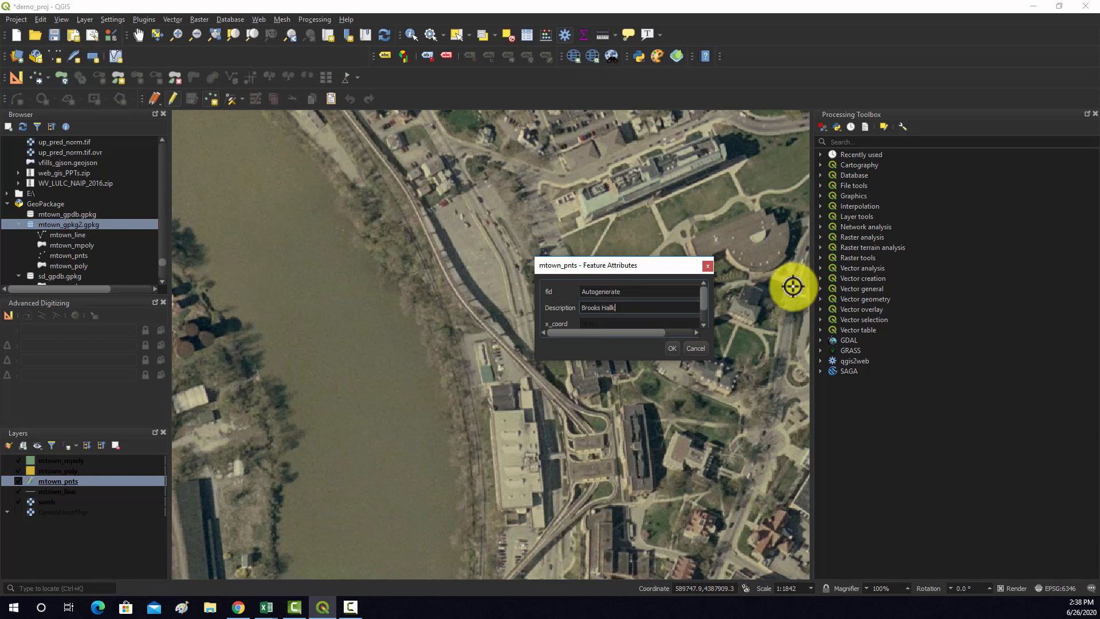
{"action": "left_click", "coordinate": [668, 347]}
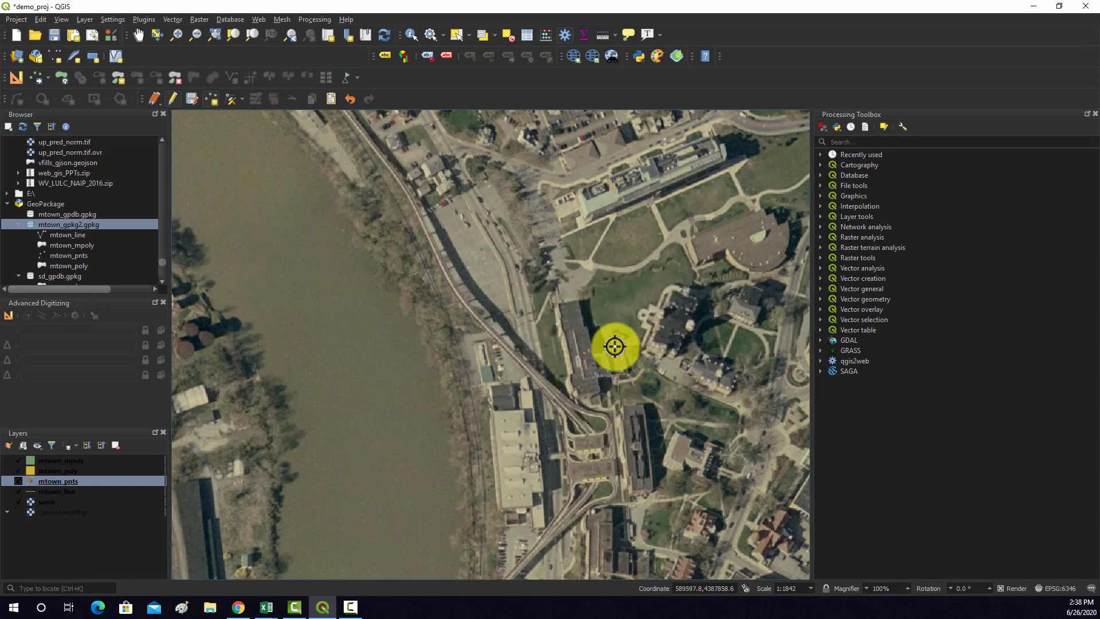
Add a point to mtown_pnts on the building southwest of the football stadium, with the Description WVU Law School
{"action": "key", "text": "ctrl+shift+f"}
{"action": "scroll", "coordinate": [629, 258], "scroll_direction": "up", "scroll_amount": 4}
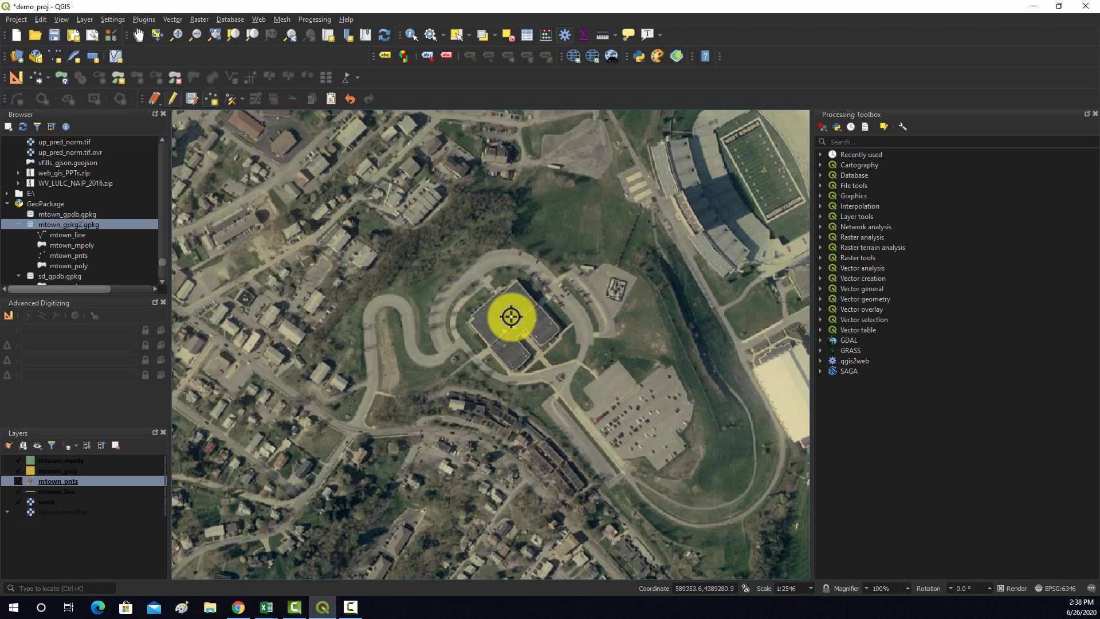
{"action": "left_click", "coordinate": [505, 319]}
{"action": "left_click", "coordinate": [695, 309]}
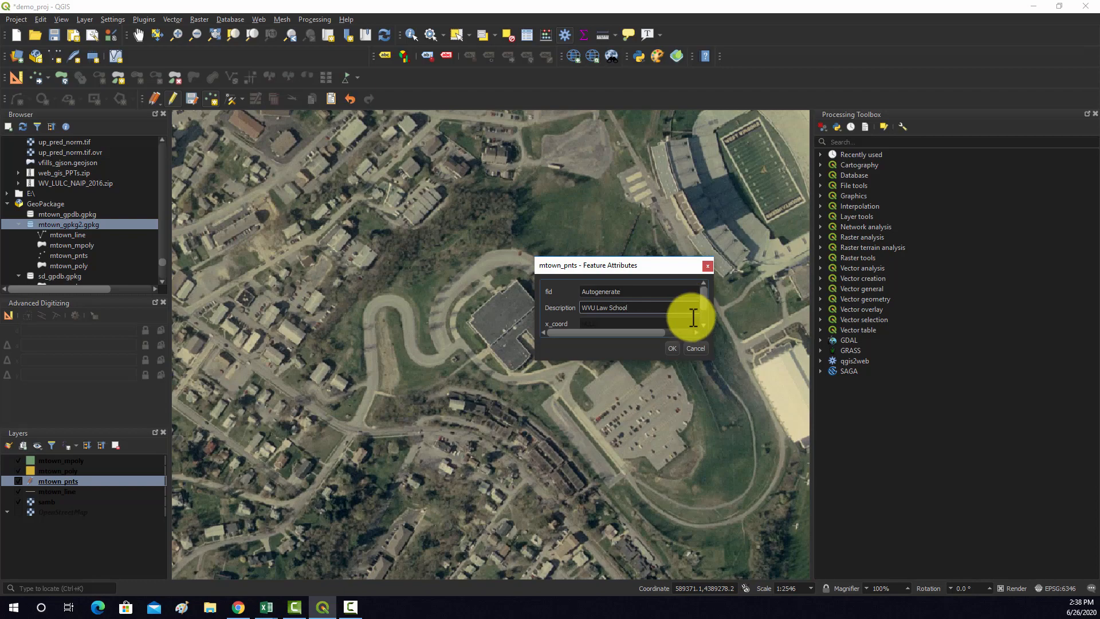
{"action": "left_click", "coordinate": [671, 348]}
Add a point to mtown_pnts on the hospital complex north of the stadium, with the Description WVU Hospital
{"action": "scroll", "coordinate": [654, 321], "scroll_direction": "down", "scroll_amount": 5}
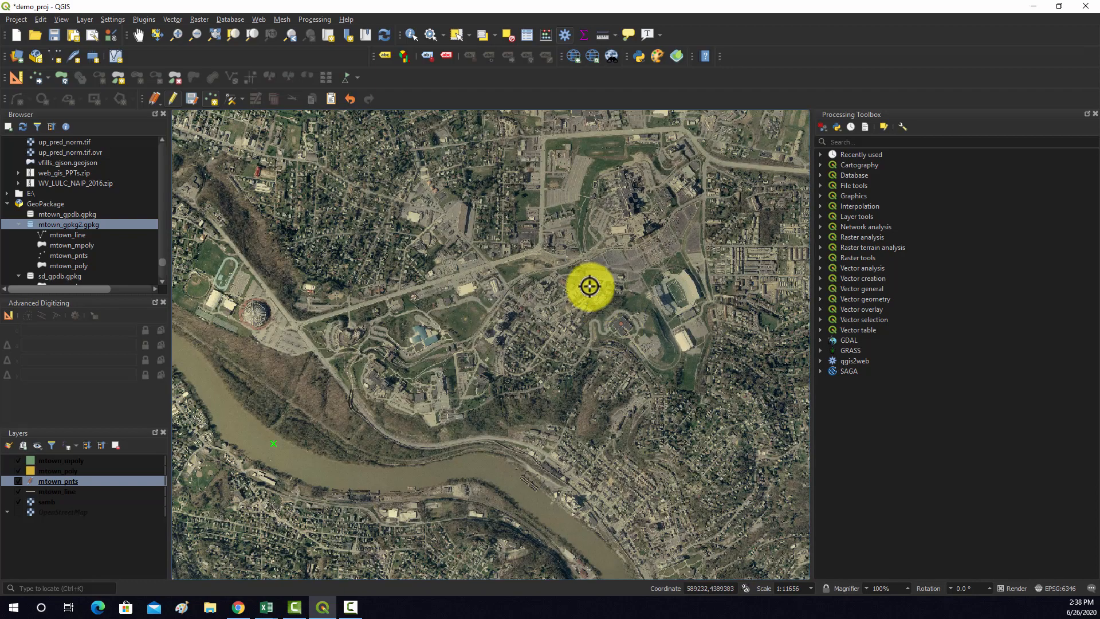
{"action": "scroll", "coordinate": [646, 196], "scroll_direction": "up", "scroll_amount": 6}
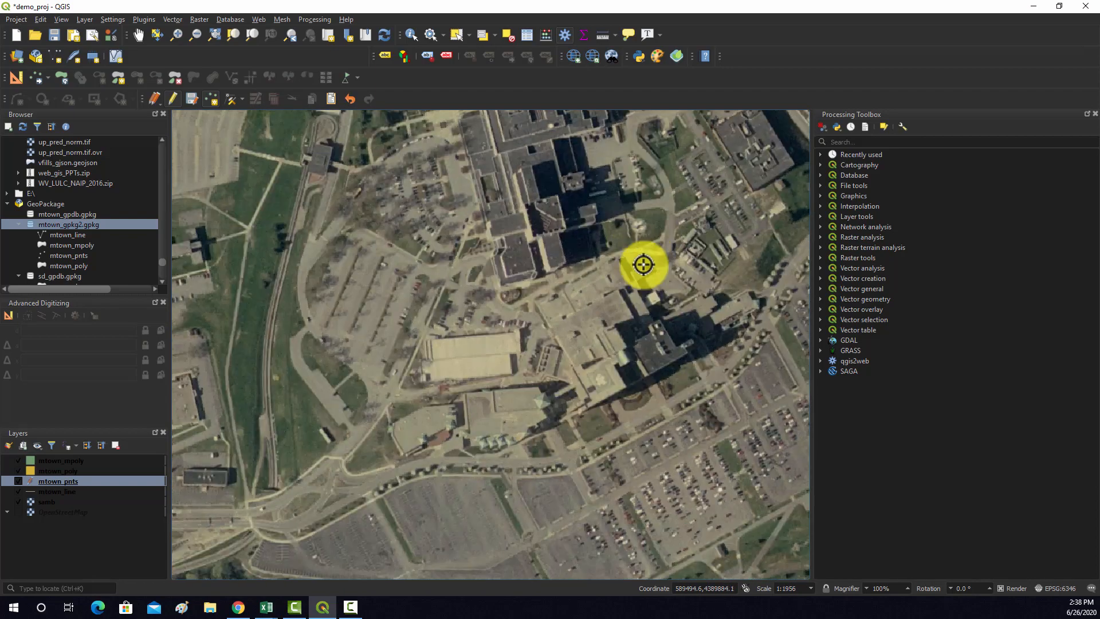
{"action": "left_click", "coordinate": [605, 329]}
{"action": "left_click", "coordinate": [620, 307]}
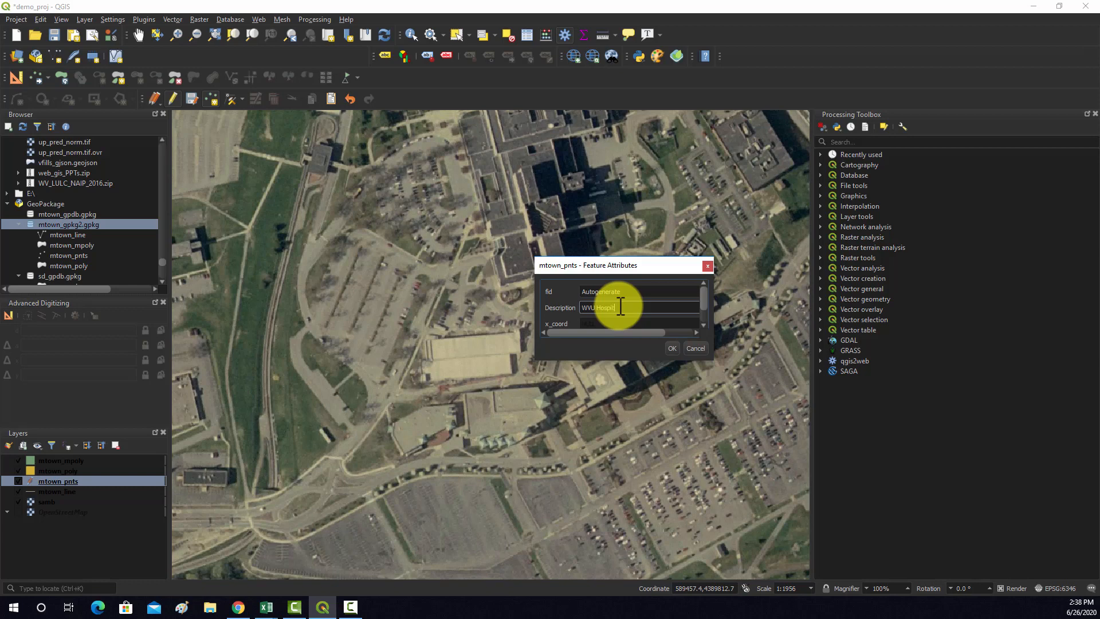
{"action": "left_click", "coordinate": [669, 347]}
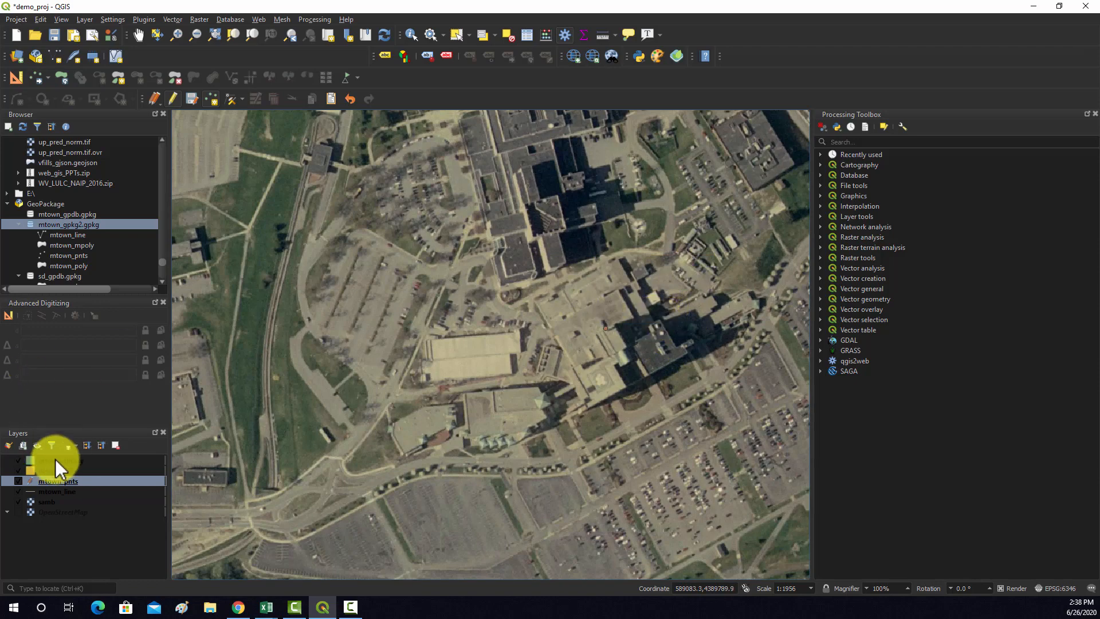
Open the mtown_pnts attribute table, review its point records, and close it
{"action": "left_click", "coordinate": [50, 481]}
{"action": "right_click", "coordinate": [49, 482]}
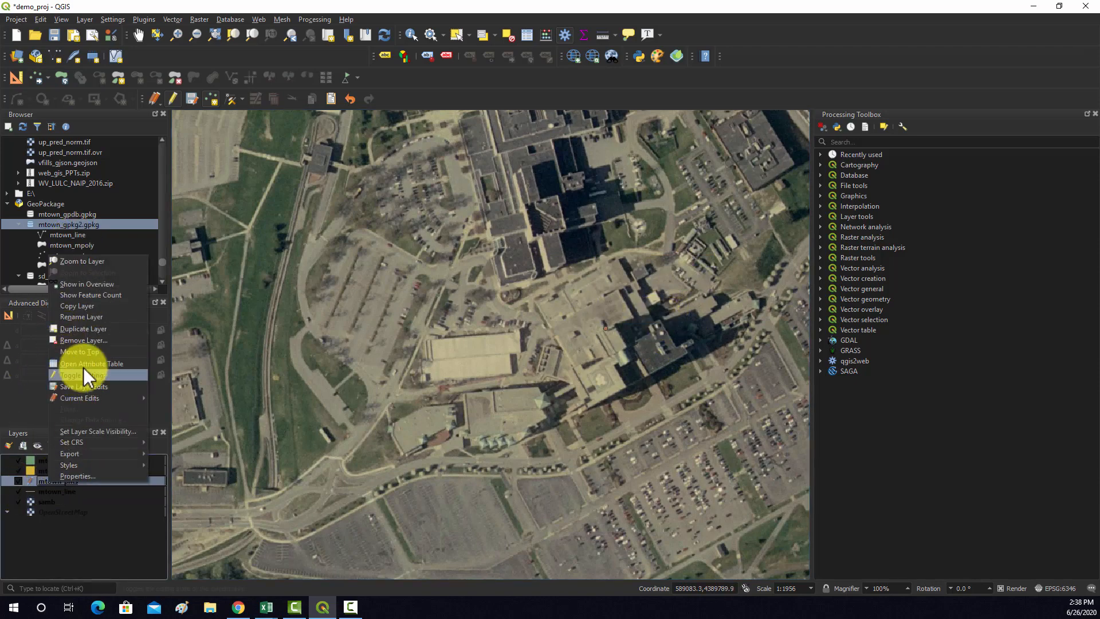
{"action": "left_click", "coordinate": [120, 363]}
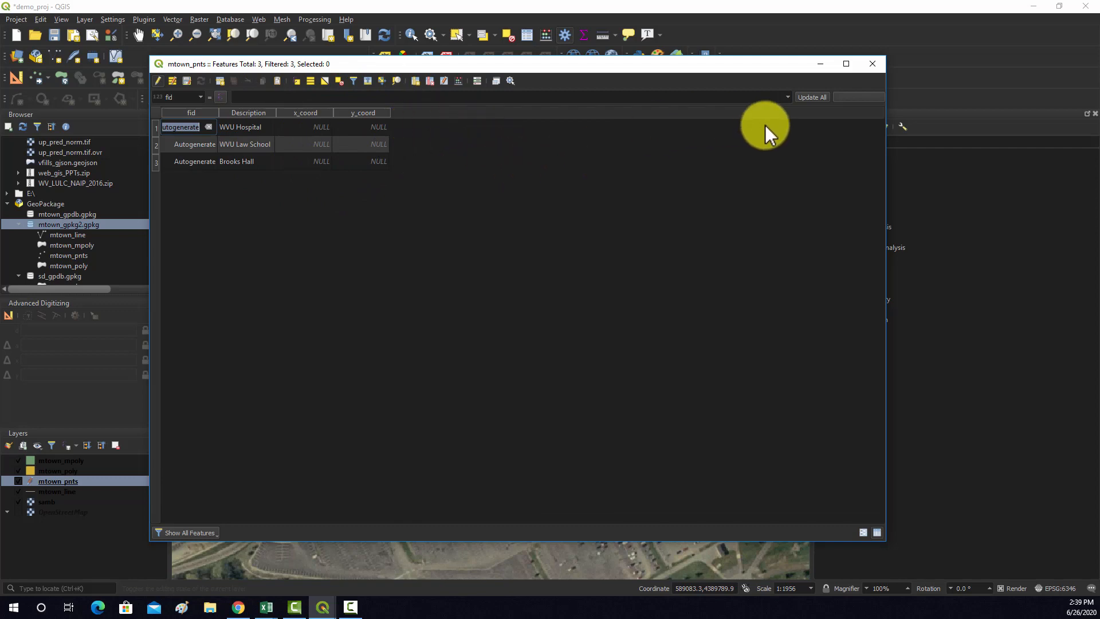
{"action": "left_click", "coordinate": [872, 64]}
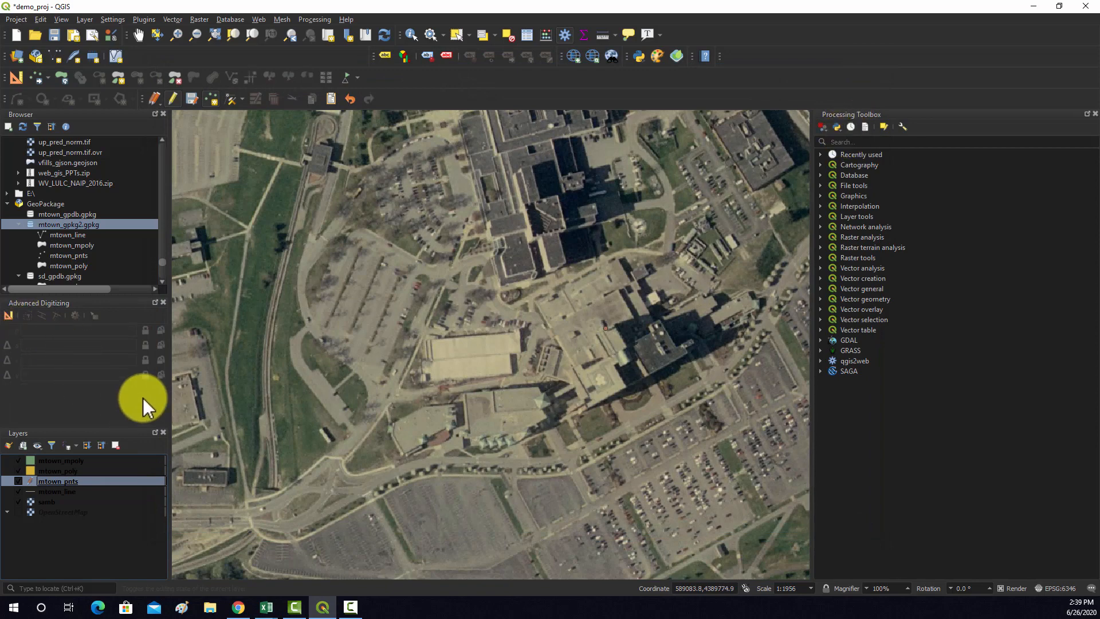
Save the pending edits of the mtown_pnts layer
{"action": "left_click", "coordinate": [78, 492]}
{"action": "scroll", "coordinate": [513, 422], "scroll_direction": "down", "scroll_amount": 3}
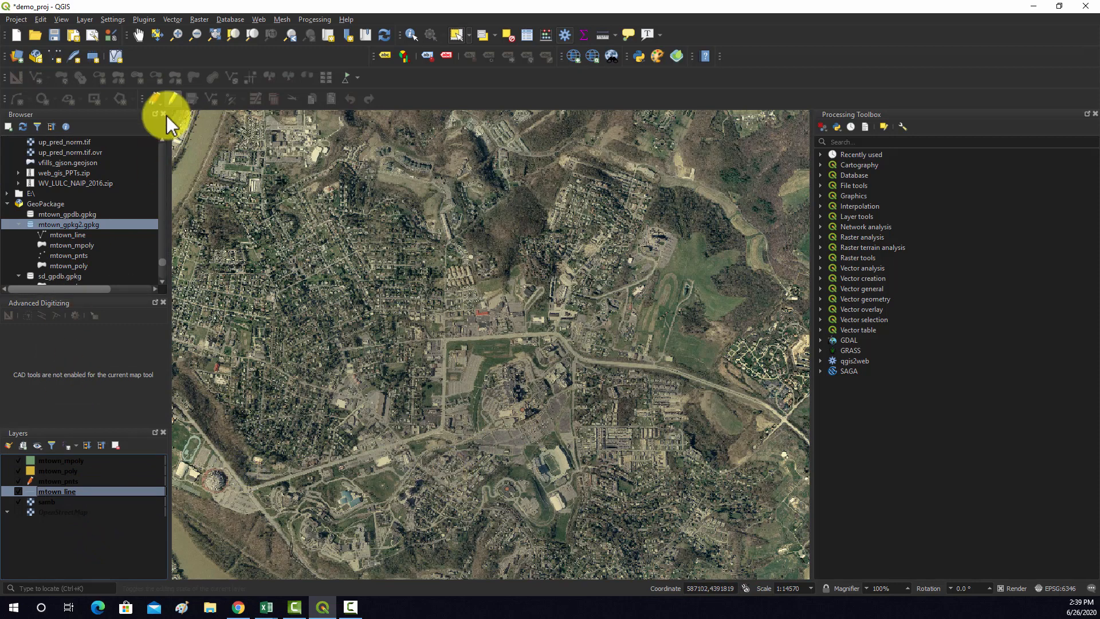
{"action": "left_click", "coordinate": [61, 482]}
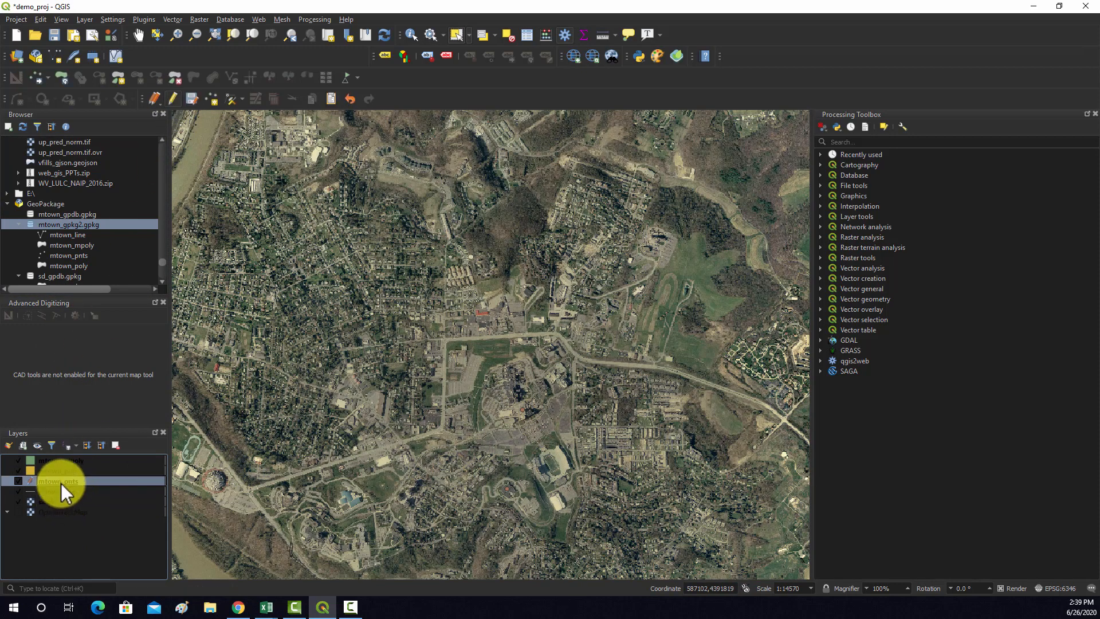
{"action": "left_click", "coordinate": [191, 100]}
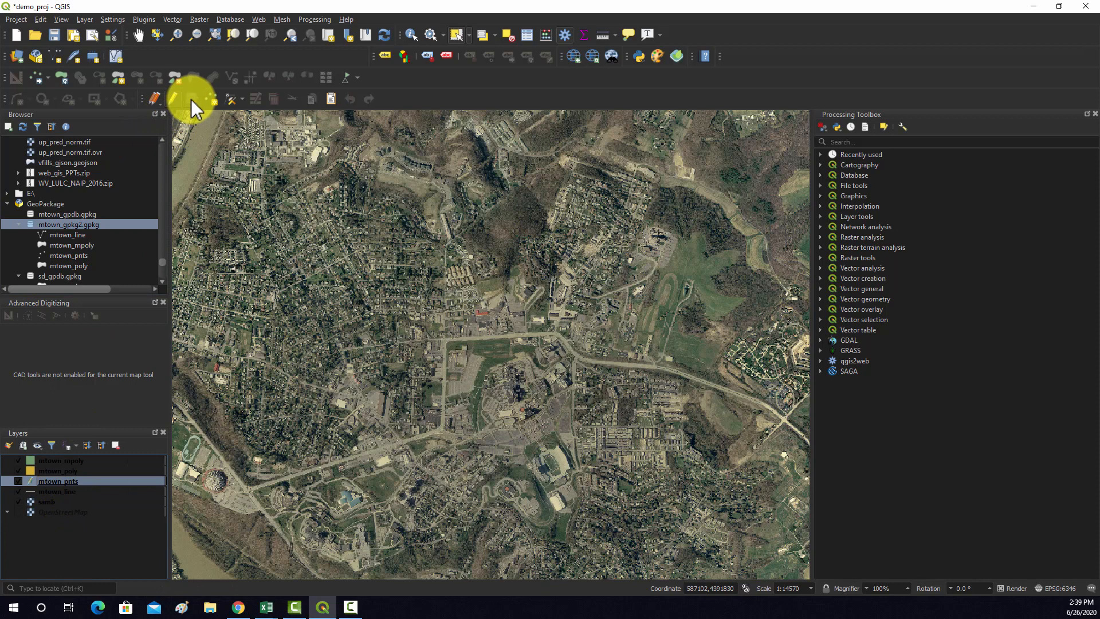
Turn on editing for mtown_line and trace the main road from the round arena near the river to the area's eastern side
{"action": "left_click", "coordinate": [58, 491]}
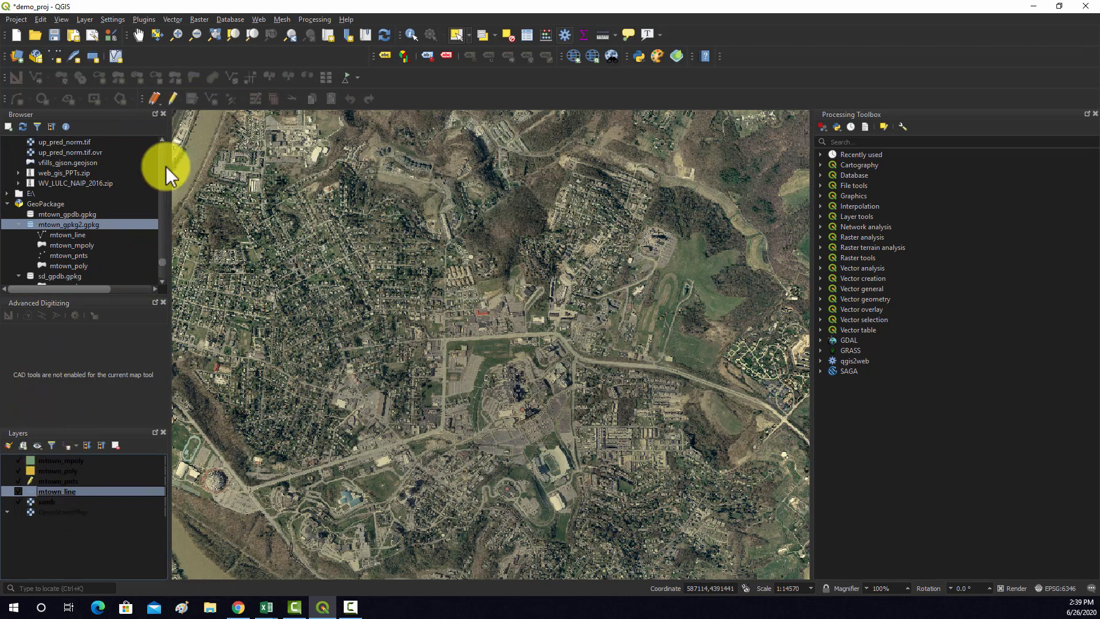
{"action": "left_click", "coordinate": [170, 103]}
{"action": "left_click", "coordinate": [208, 95]}
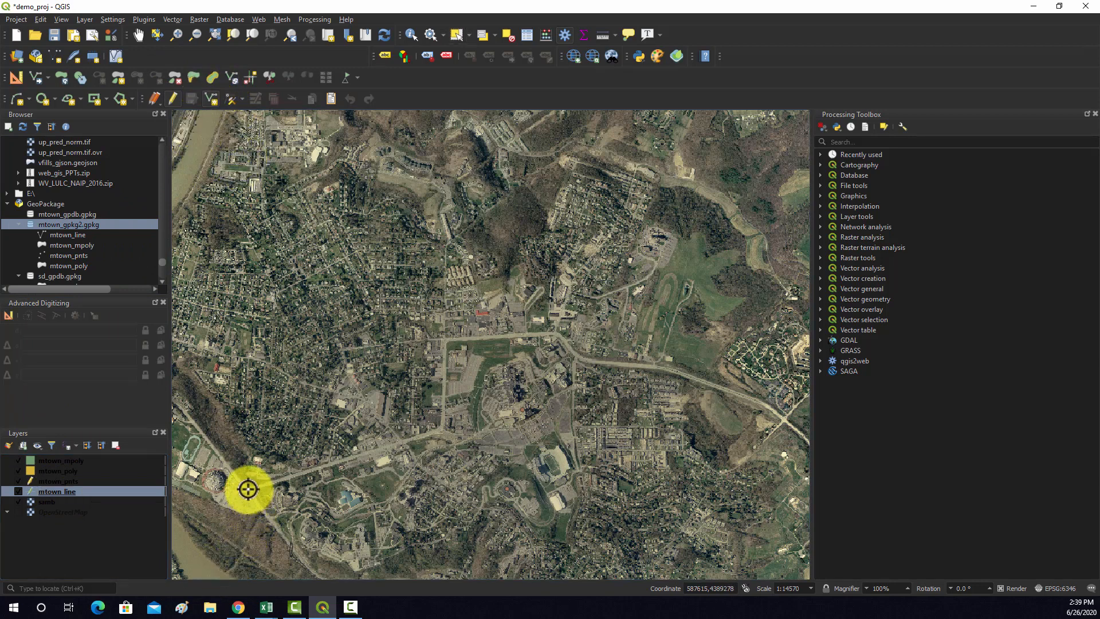
{"action": "left_click", "coordinate": [441, 428]}
{"action": "left_click", "coordinate": [444, 339]}
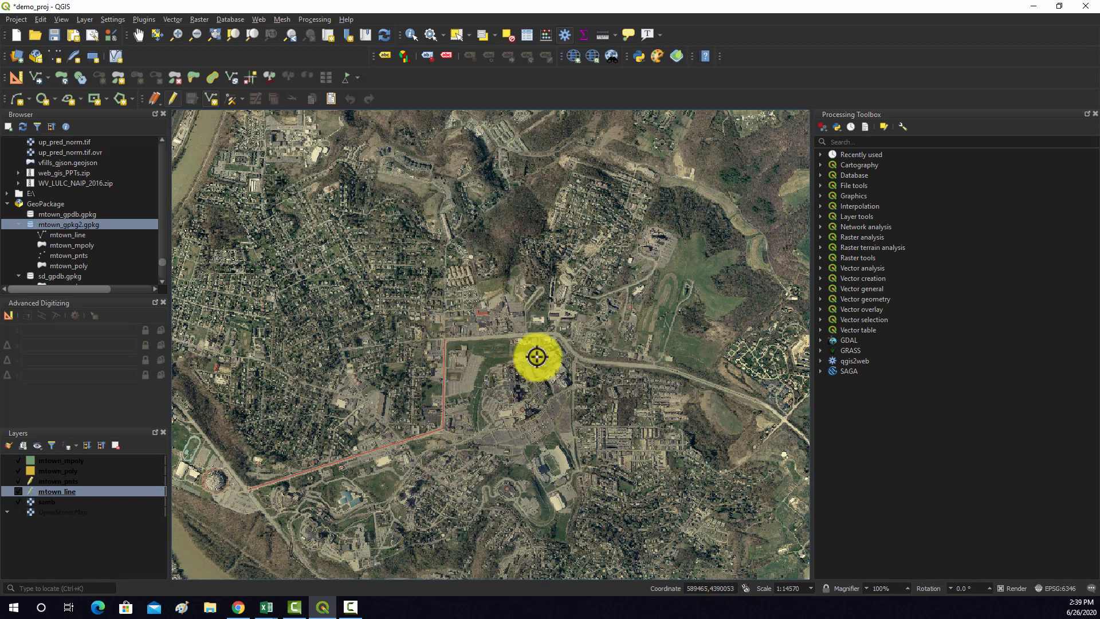
{"action": "left_click", "coordinate": [559, 333]}
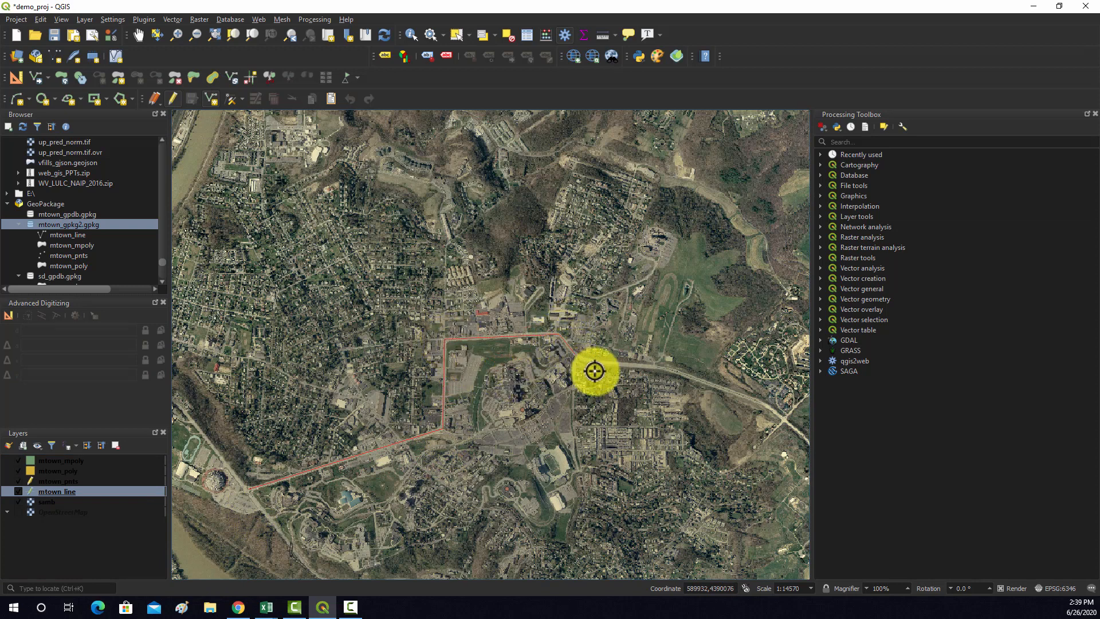
{"action": "left_click", "coordinate": [576, 355]}
{"action": "left_click", "coordinate": [654, 365]}
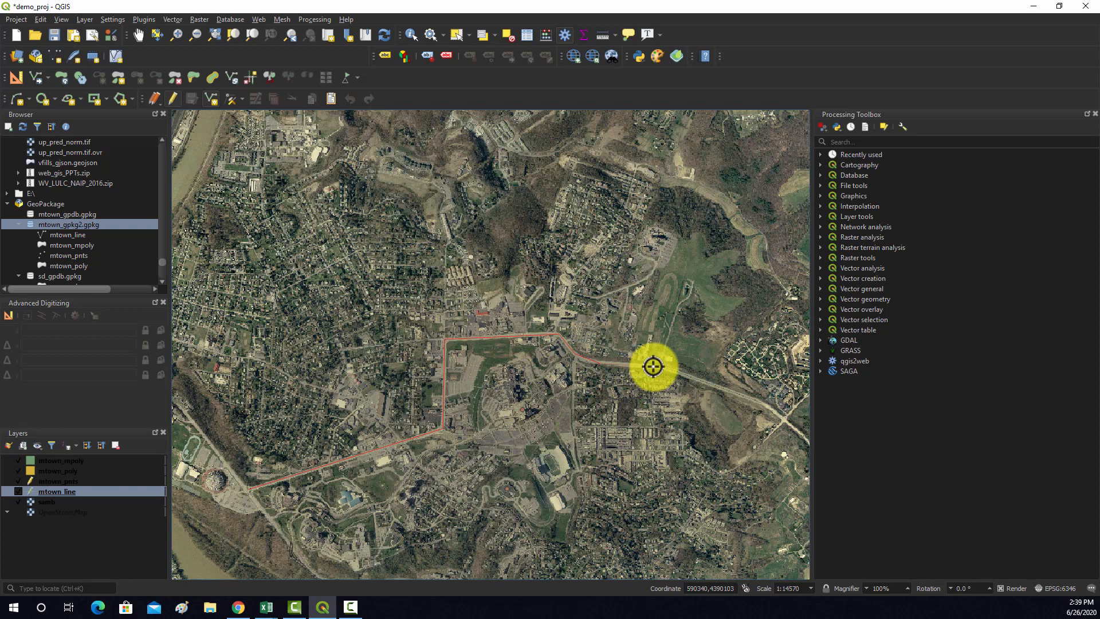
{"action": "left_click", "coordinate": [727, 388]}
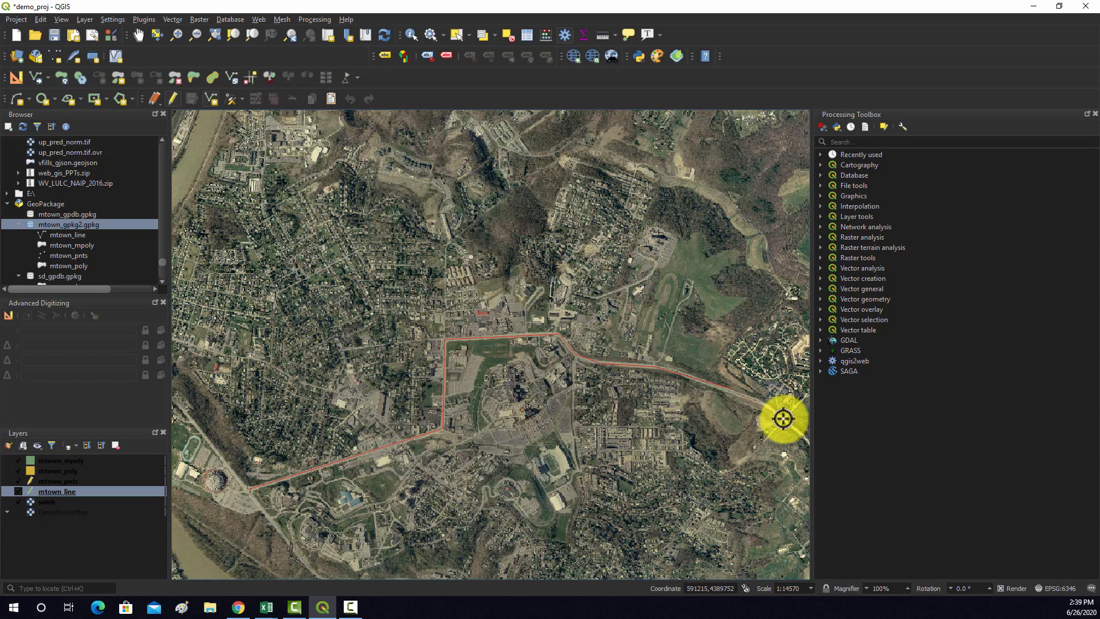
Finish the road line in mtown_line, set its Description to The 705, and check the digitized features on the map
{"action": "right_click", "coordinate": [783, 418]}
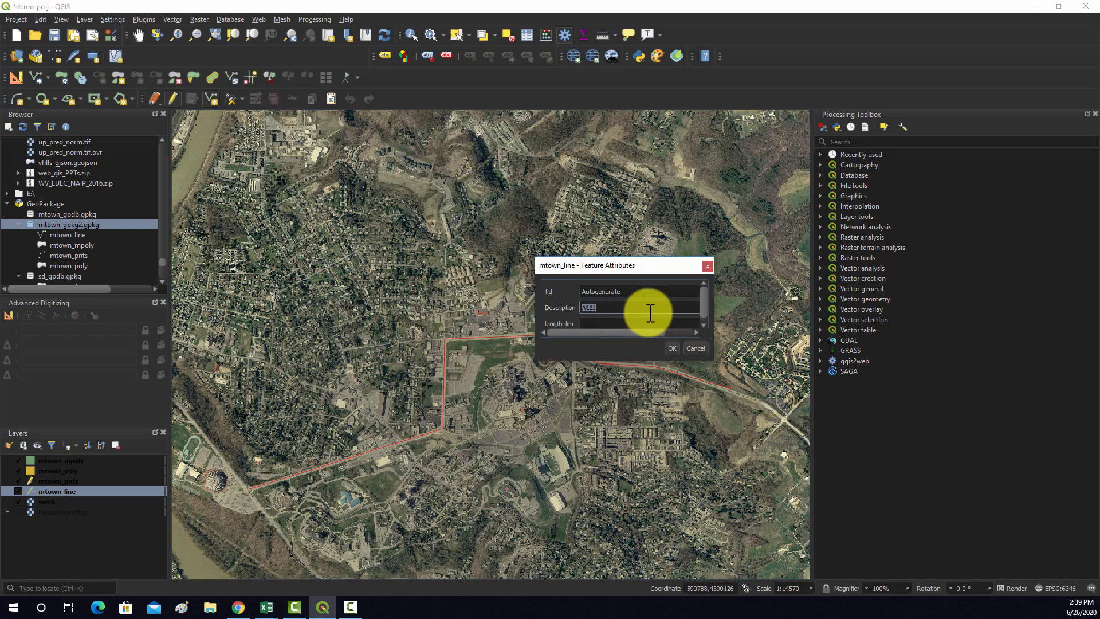
{"action": "type", "text": "The 705"}
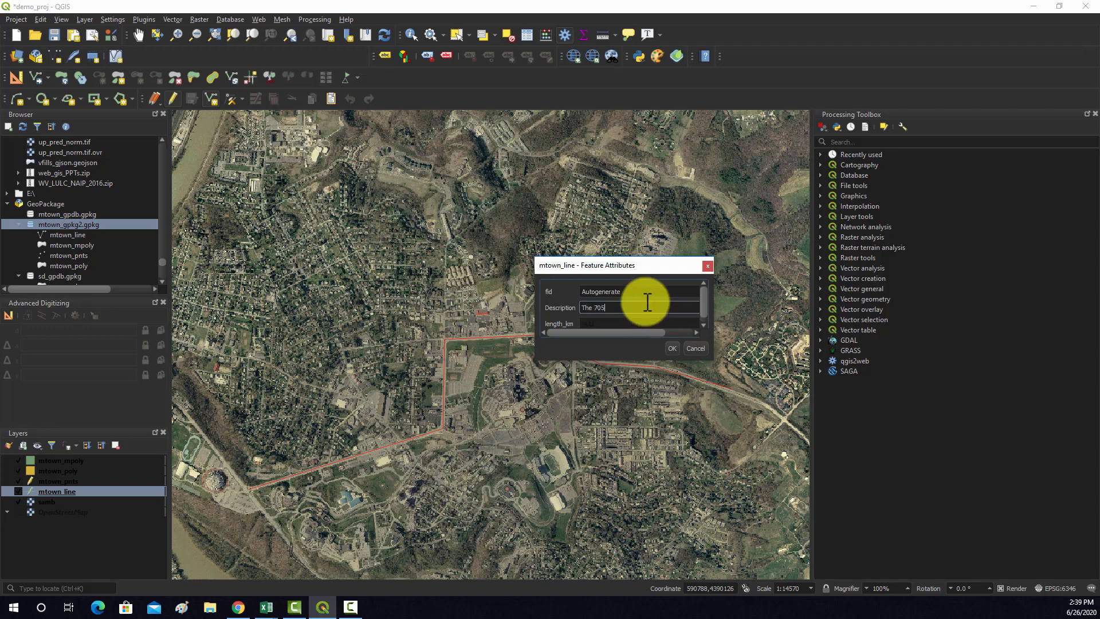
{"action": "left_click", "coordinate": [673, 348]}
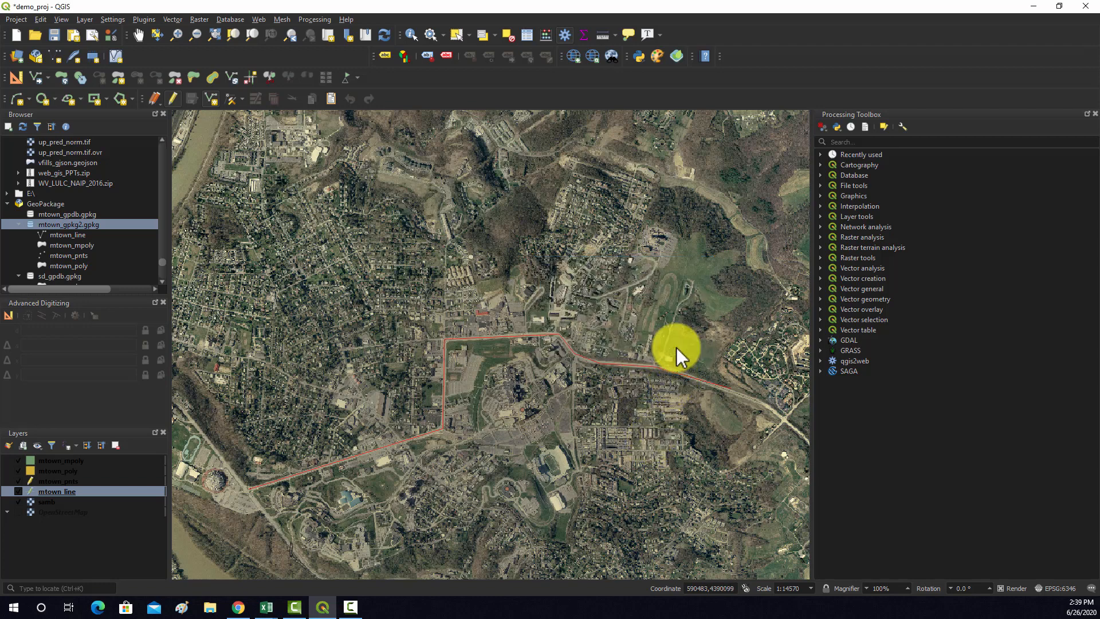
{"action": "scroll", "coordinate": [255, 503], "scroll_direction": "down", "scroll_amount": 3}
{"action": "scroll", "coordinate": [255, 503], "scroll_direction": "up", "scroll_amount": 3}
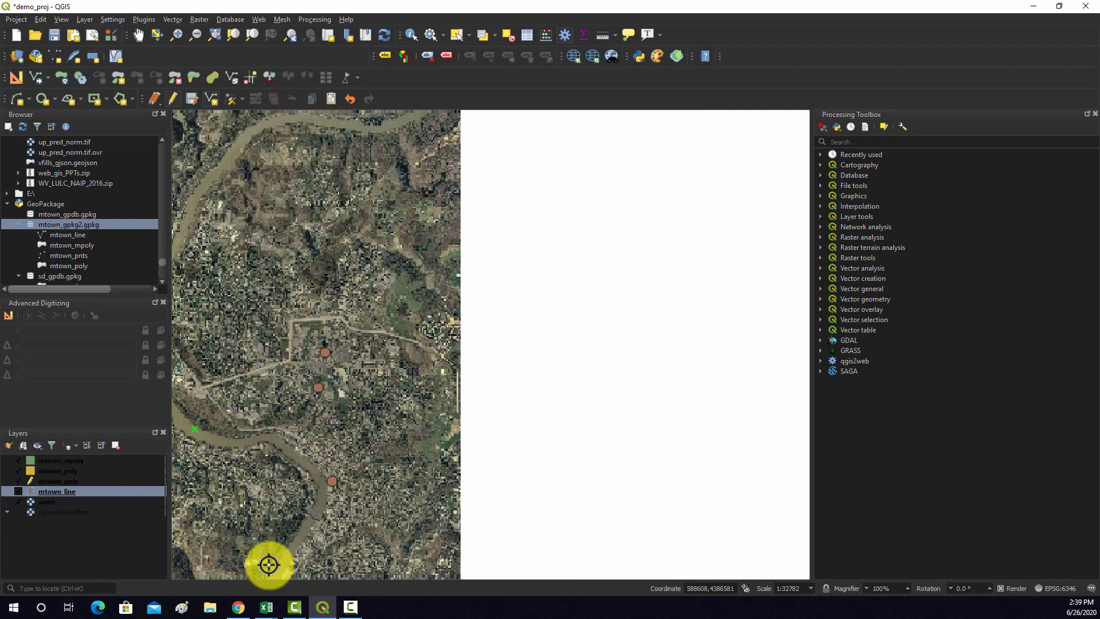
Trace a second mtown_line road from the round arena southeast along the northern riverbank toward the downtown river bend
{"action": "left_click", "coordinate": [202, 391]}
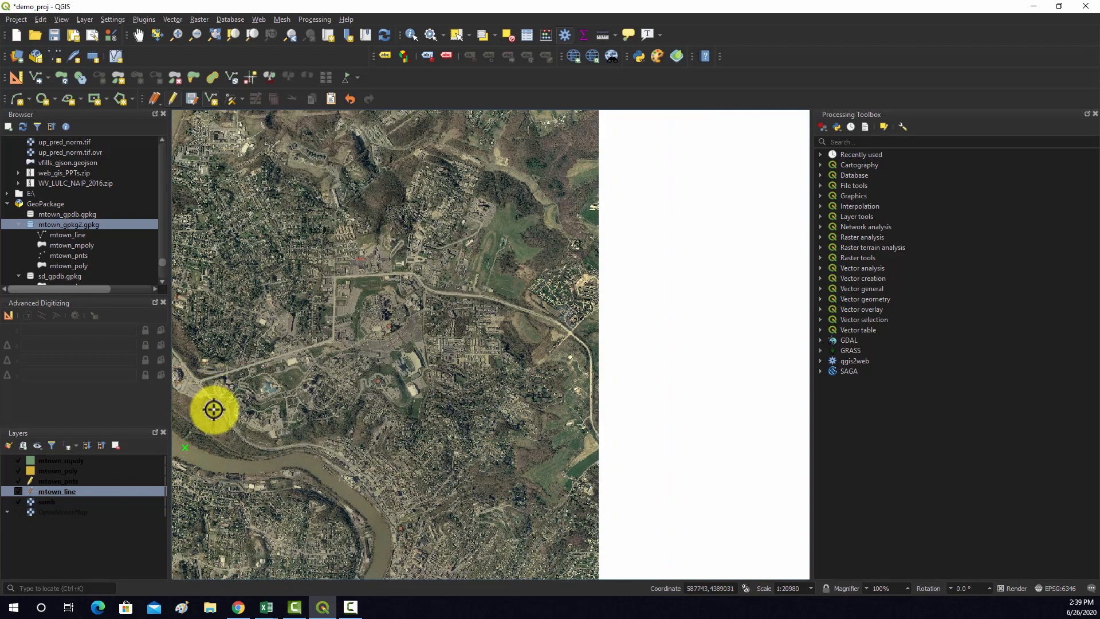
{"action": "left_click", "coordinate": [215, 408]}
{"action": "left_click", "coordinate": [229, 425]}
{"action": "left_click", "coordinate": [245, 440]}
{"action": "left_click", "coordinate": [263, 448]}
{"action": "left_click", "coordinate": [304, 445]}
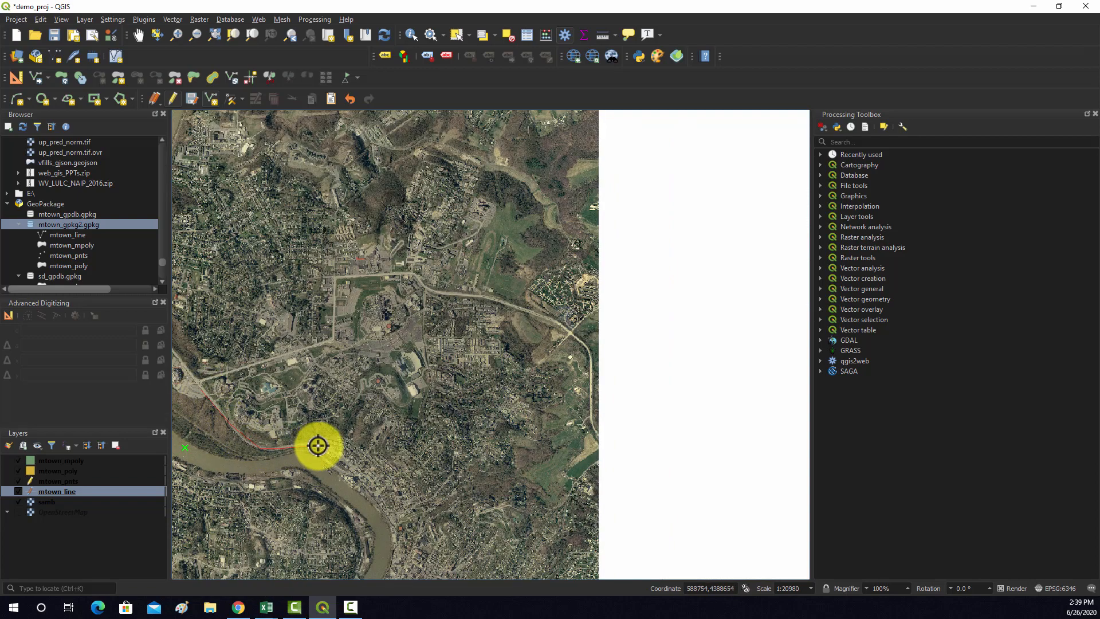
{"action": "left_click", "coordinate": [325, 448]}
{"action": "left_click", "coordinate": [344, 459]}
{"action": "left_click", "coordinate": [363, 474]}
{"action": "left_click", "coordinate": [377, 492]}
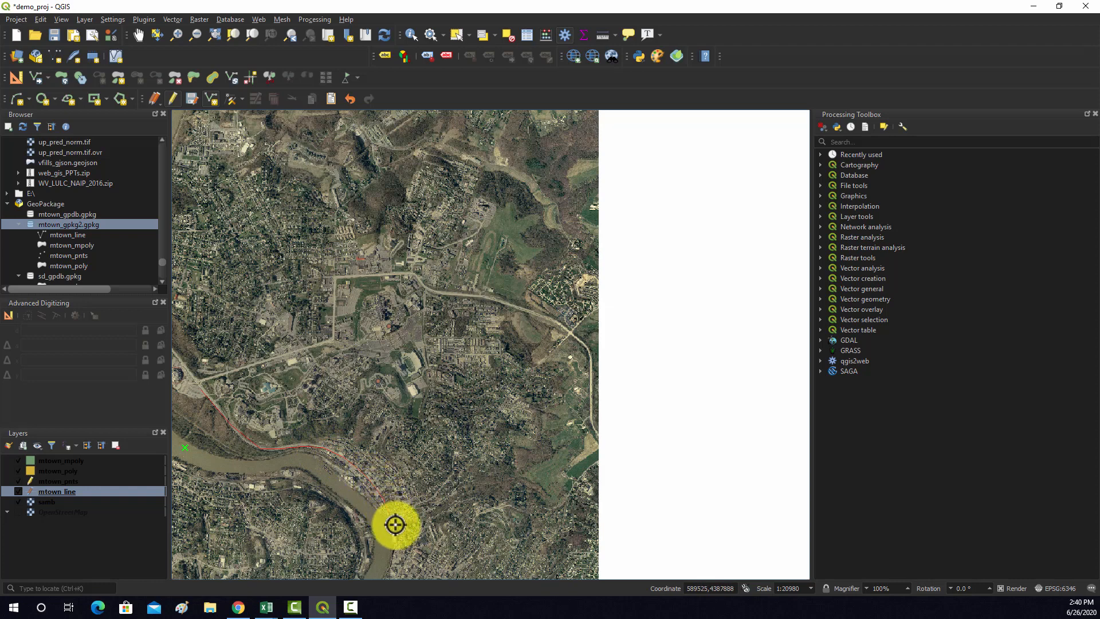
Finish the riverside road line and set its Description to Beechurst Avenue
{"action": "right_click", "coordinate": [388, 510]}
{"action": "key", "text": "Tab"}
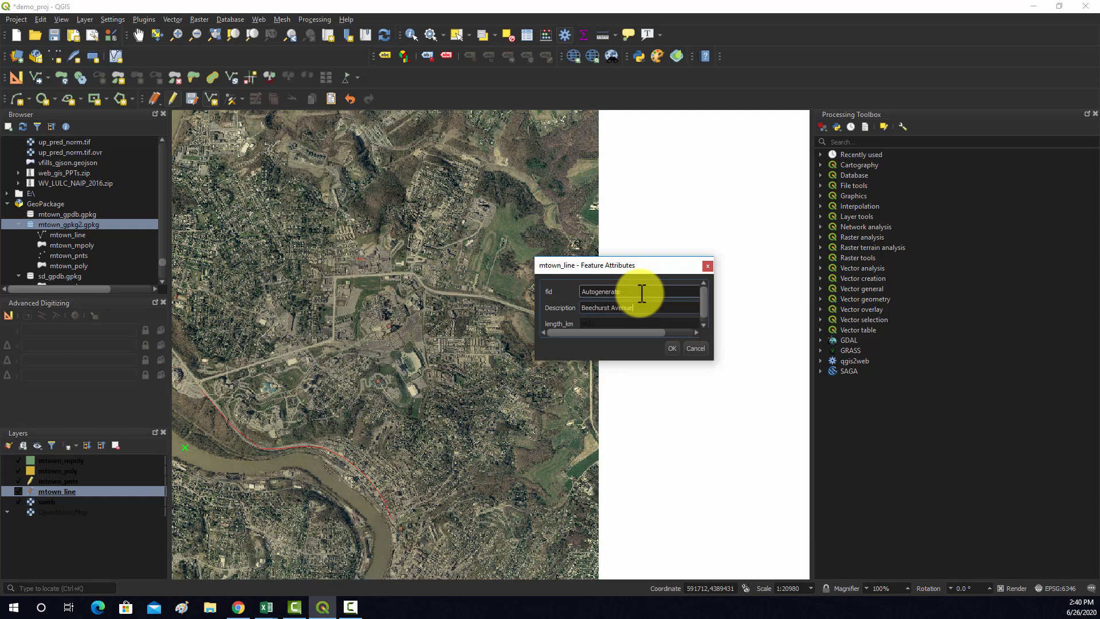
{"action": "type", "text": "Beechurst Avenue"}
{"action": "left_click", "coordinate": [671, 347]}
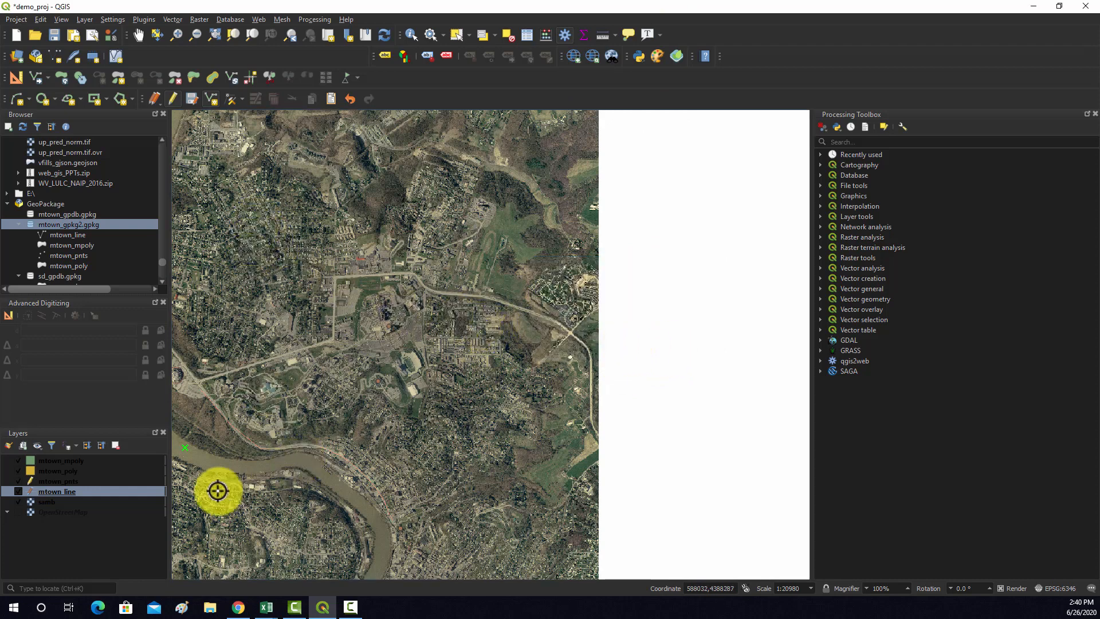
Open the mtown_line attribute table, review its line records, and close it
{"action": "right_click", "coordinate": [58, 490]}
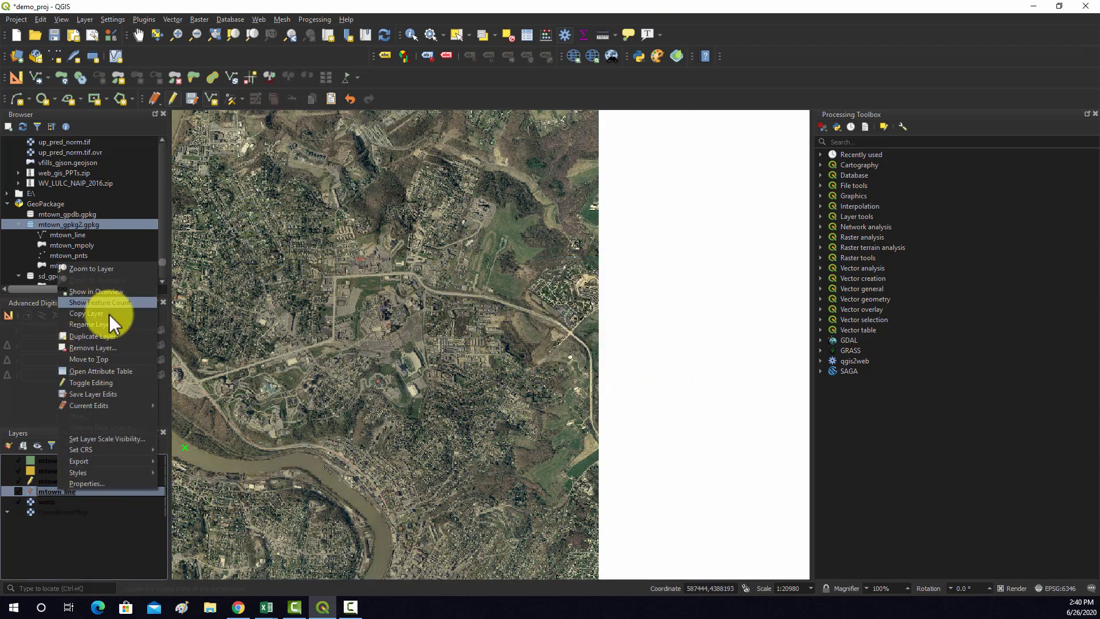
{"action": "left_click", "coordinate": [91, 371]}
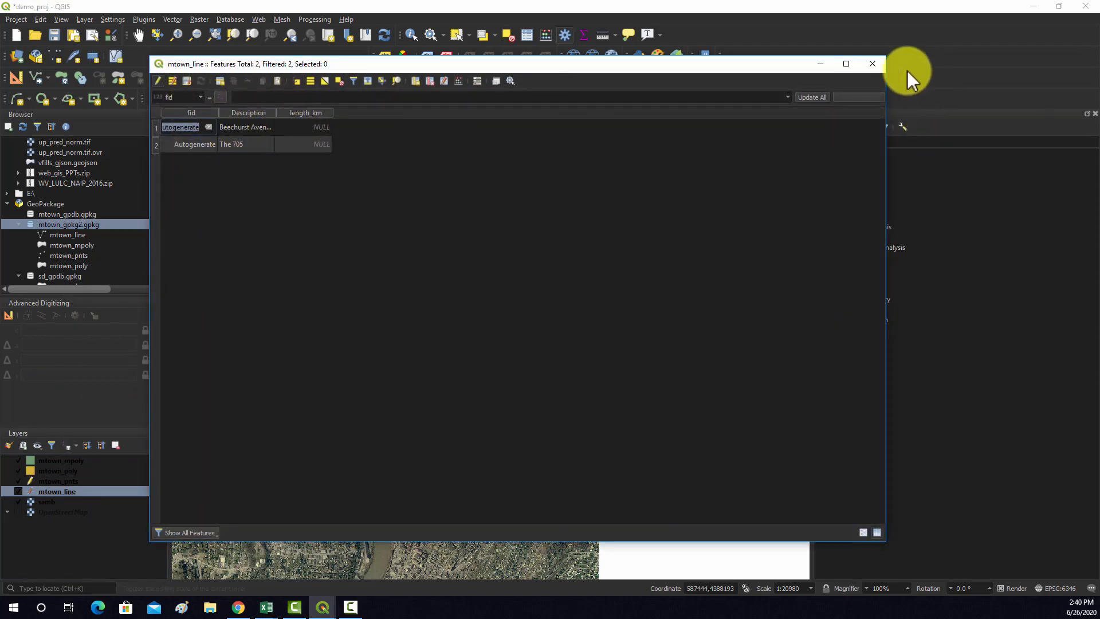
{"action": "left_click", "coordinate": [872, 63]}
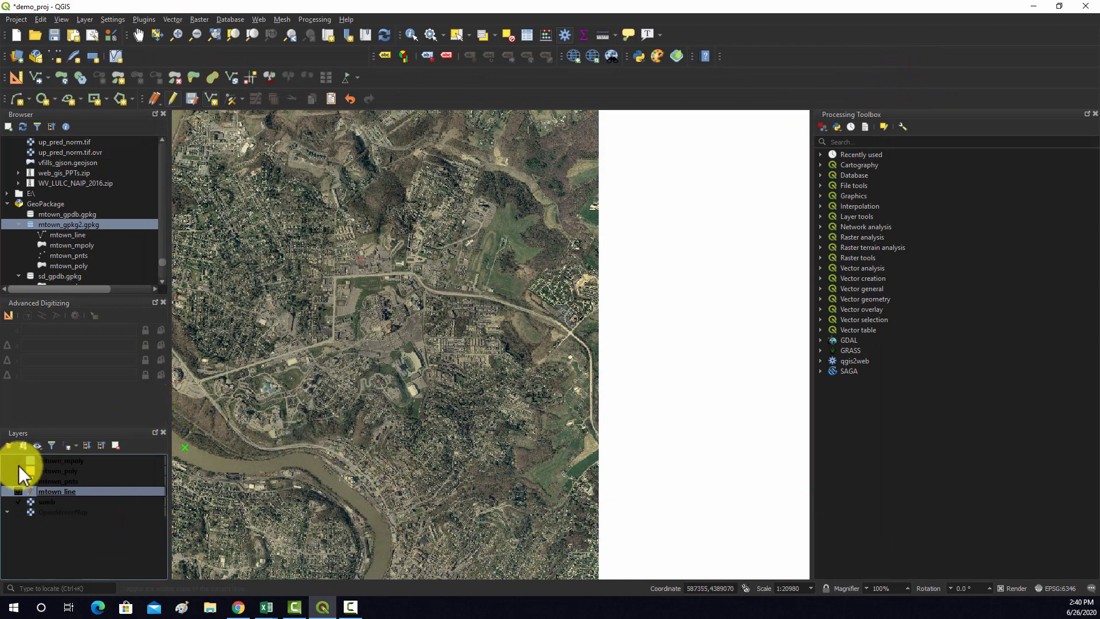
Save the pending edits of the mtown_line layer
{"action": "left_click", "coordinate": [53, 471]}
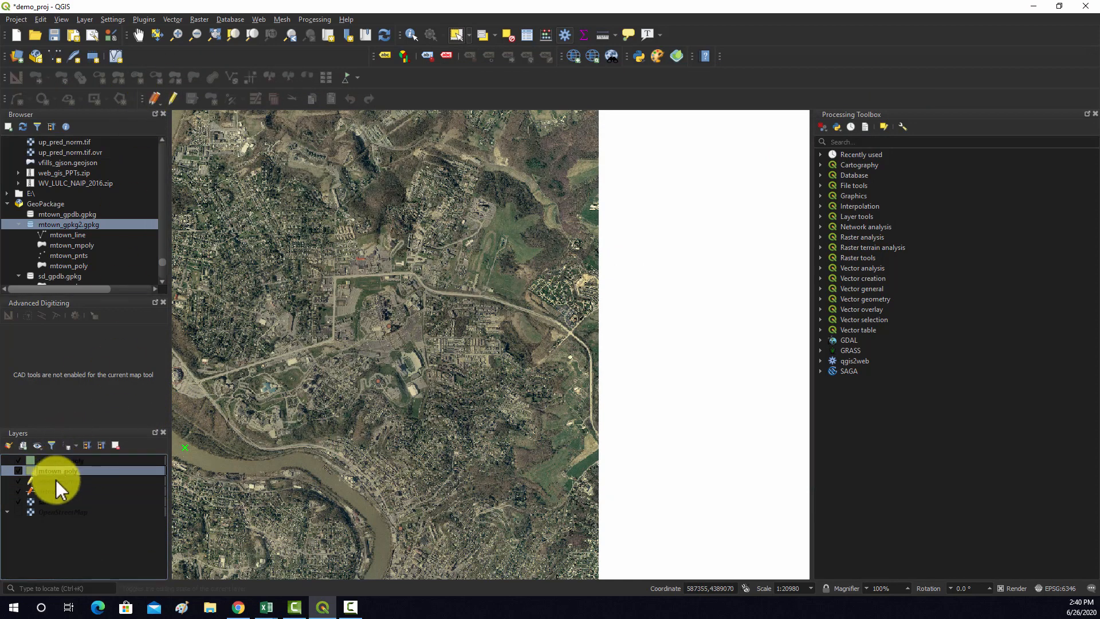
{"action": "left_click", "coordinate": [58, 491]}
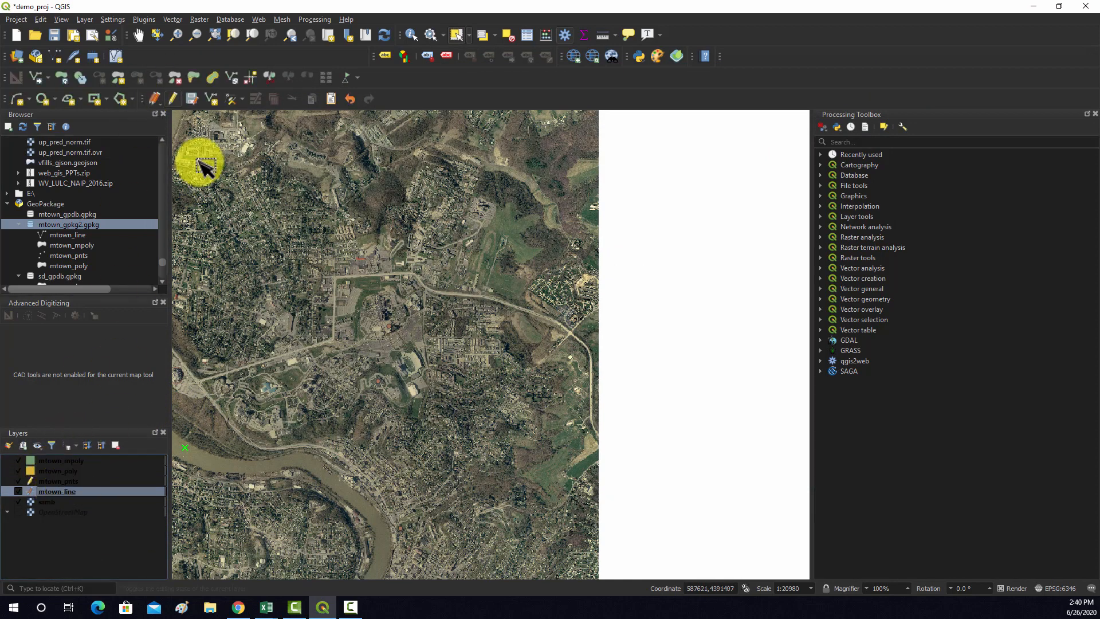
{"action": "left_click", "coordinate": [193, 99]}
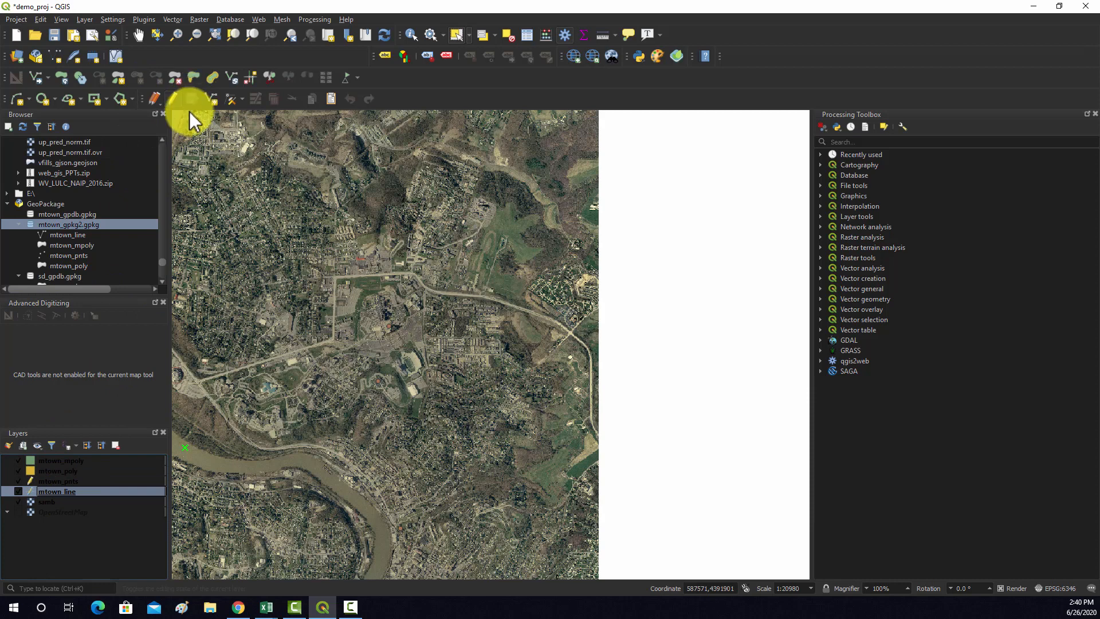
Turn on editing for mtown_poly and outline a rounded polygon over the open grass field north of the main road
{"action": "left_click", "coordinate": [64, 472]}
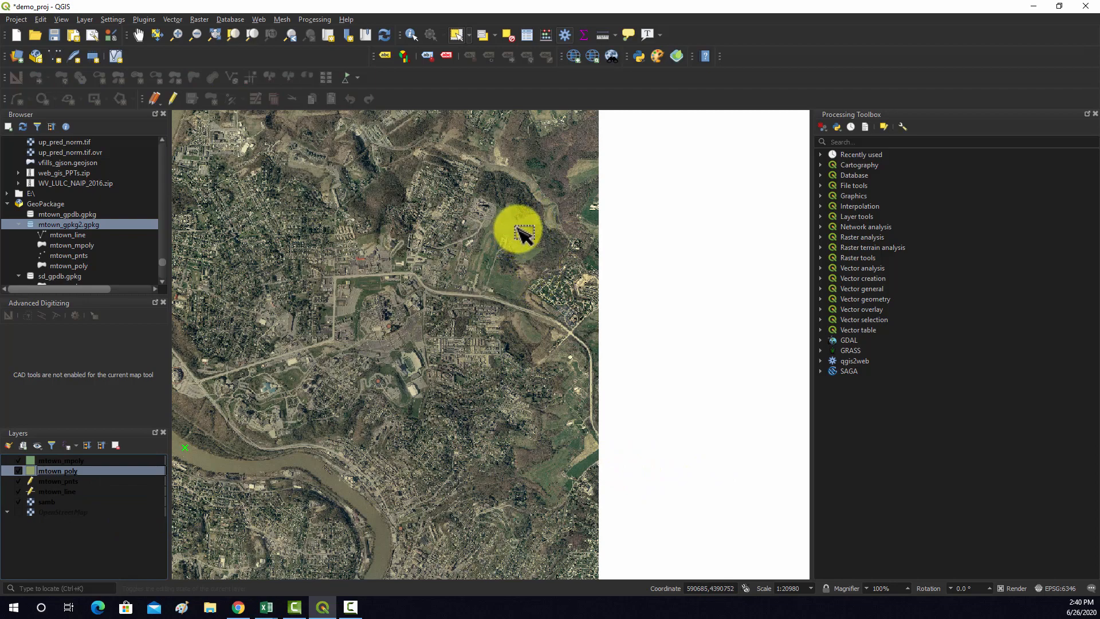
{"action": "scroll", "coordinate": [528, 225], "scroll_direction": "up", "scroll_amount": 2}
{"action": "scroll", "coordinate": [526, 230], "scroll_direction": "down", "scroll_amount": 2}
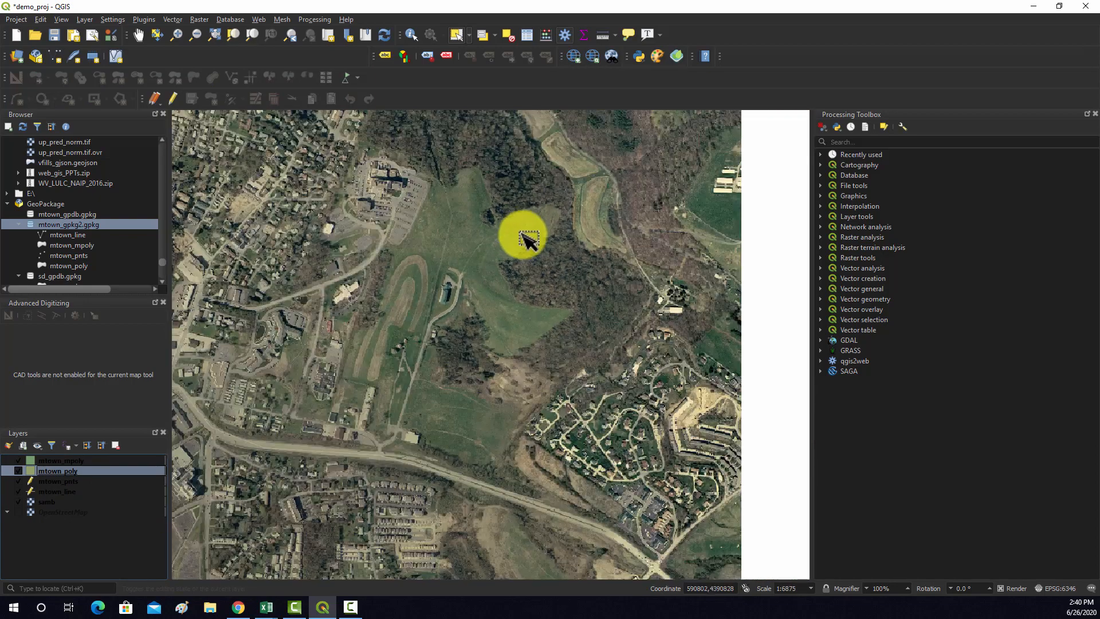
{"action": "scroll", "coordinate": [442, 412], "scroll_direction": "up", "scroll_amount": 1}
{"action": "scroll", "coordinate": [442, 424], "scroll_direction": "up", "scroll_amount": 1}
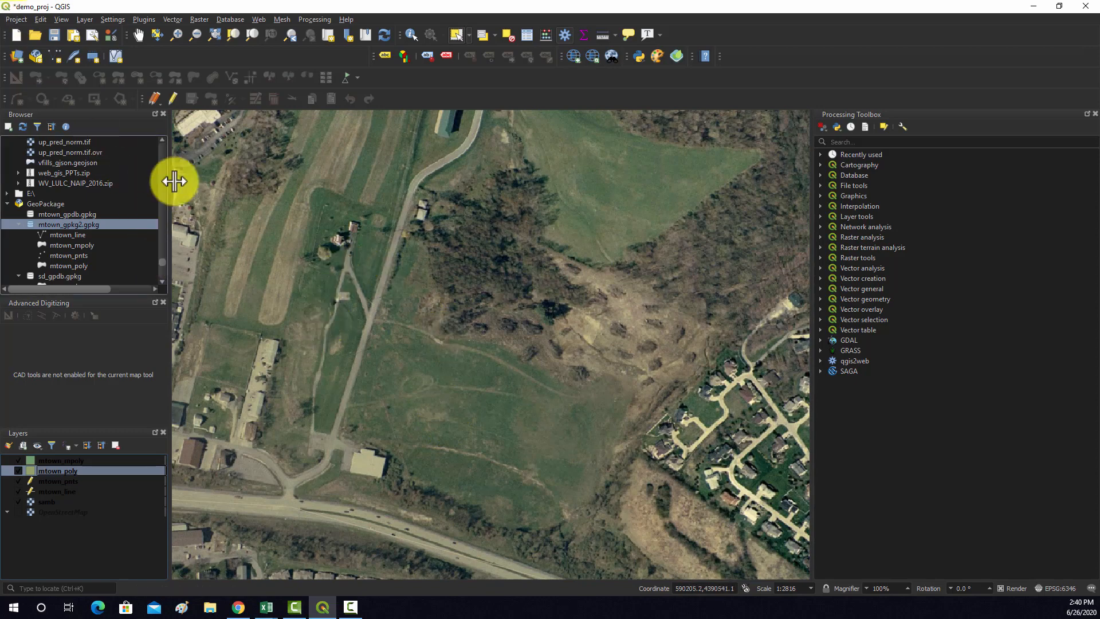
{"action": "left_click", "coordinate": [173, 100]}
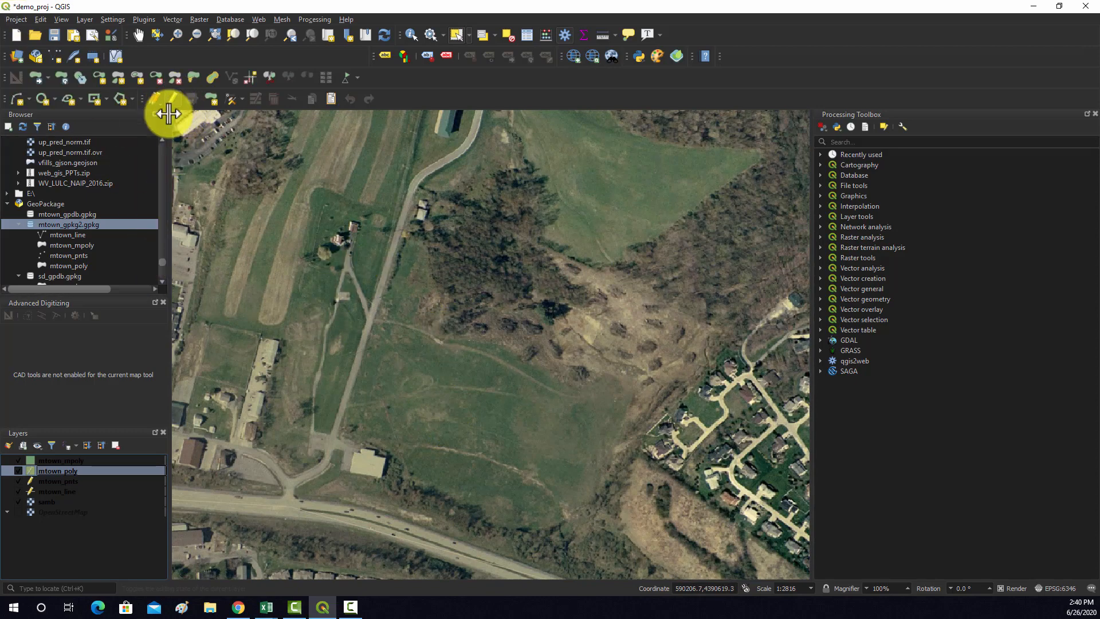
{"action": "left_click", "coordinate": [209, 98]}
{"action": "left_click", "coordinate": [445, 374]}
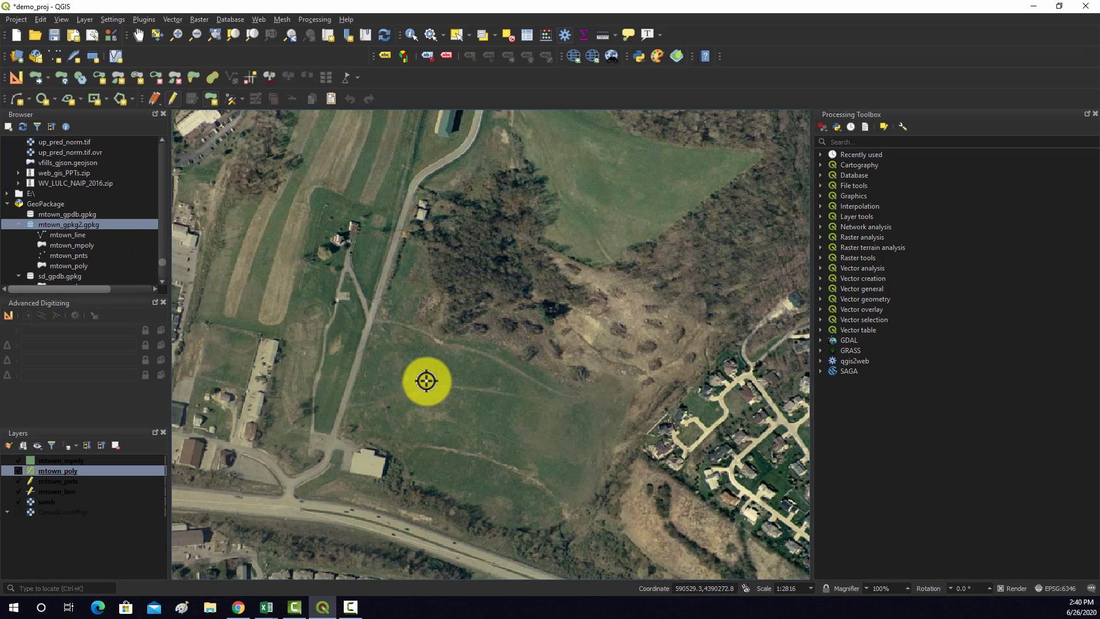
{"action": "left_click", "coordinate": [407, 425]}
{"action": "left_click", "coordinate": [441, 463]}
{"action": "left_click", "coordinate": [472, 475]}
{"action": "left_click", "coordinate": [501, 480]}
{"action": "left_click", "coordinate": [526, 477]}
{"action": "left_click", "coordinate": [541, 456]}
{"action": "left_click", "coordinate": [546, 440]}
{"action": "left_click", "coordinate": [543, 415]}
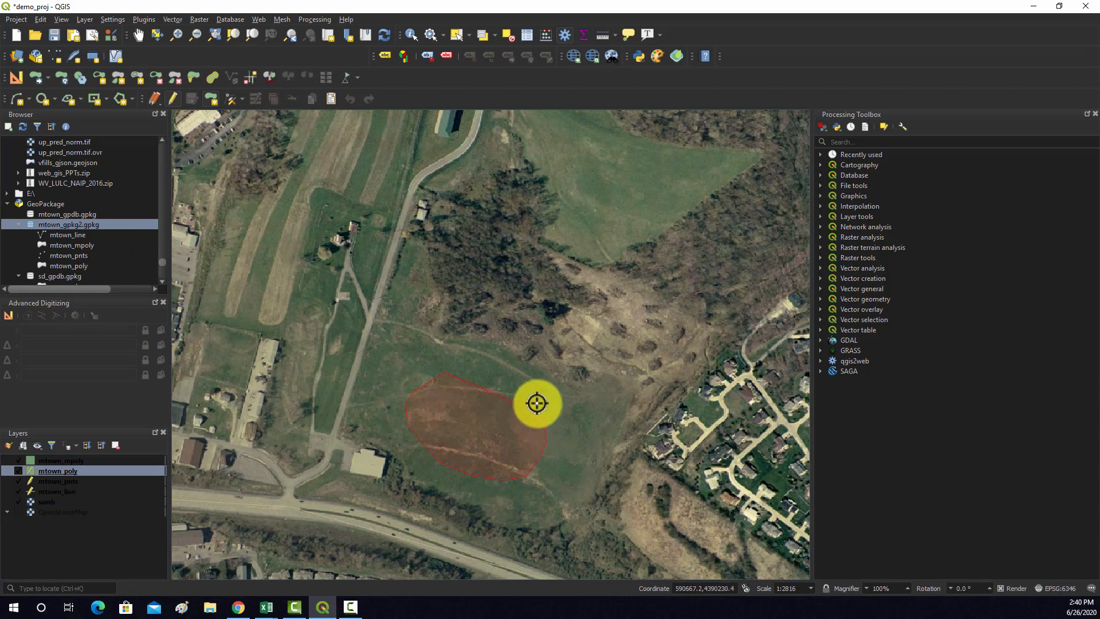
{"action": "left_click", "coordinate": [513, 382]}
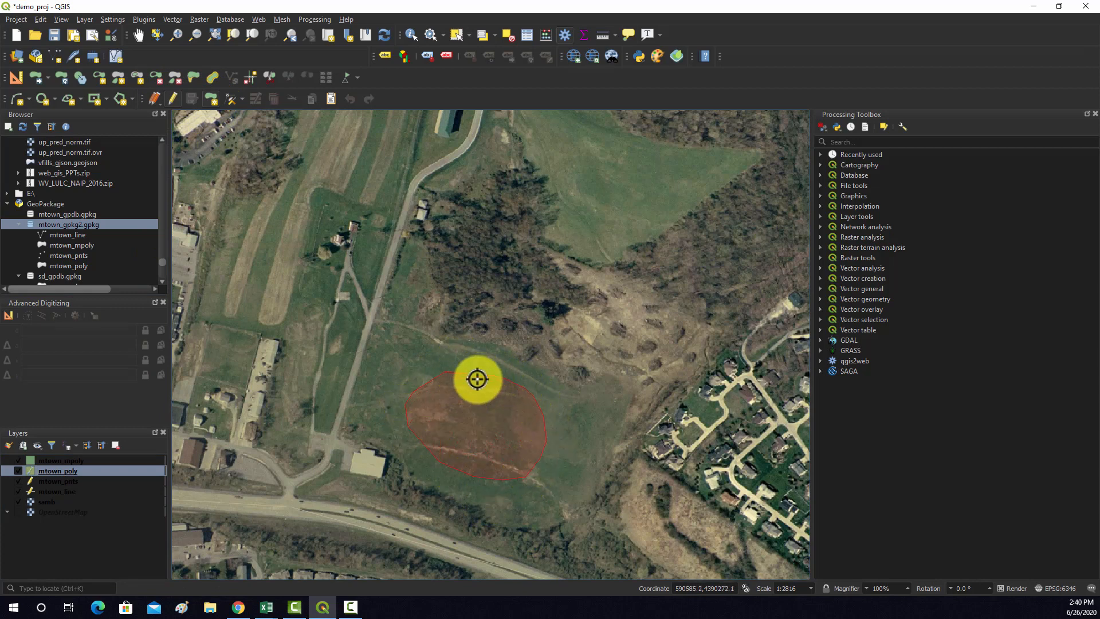
Finish the field polygon in mtown_poly and set its Description to poly1
{"action": "right_click", "coordinate": [471, 373]}
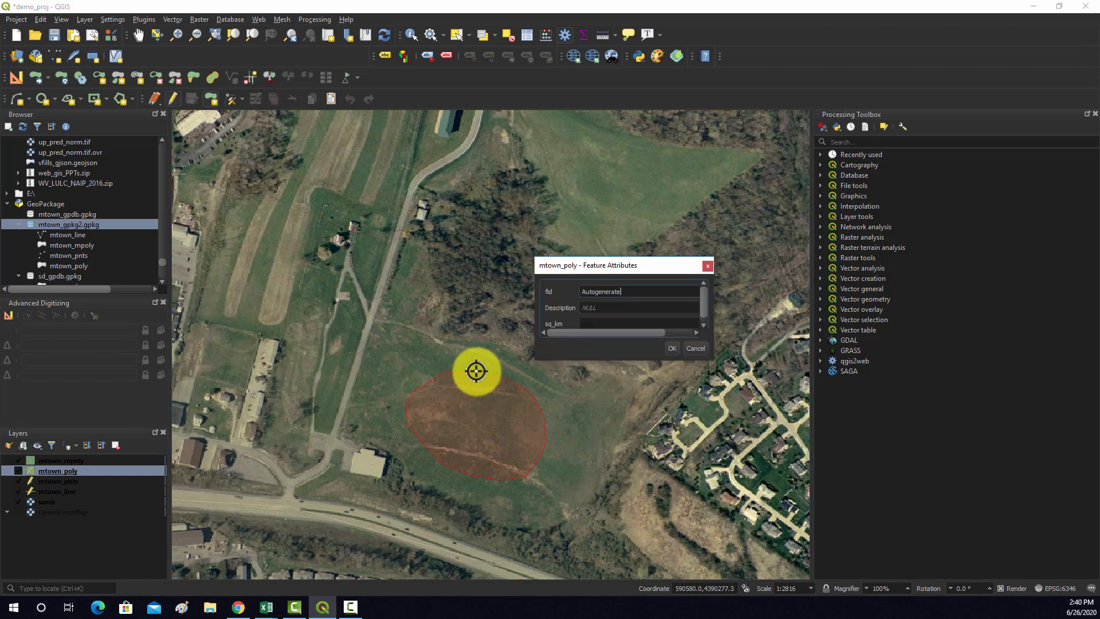
{"action": "left_click", "coordinate": [595, 308]}
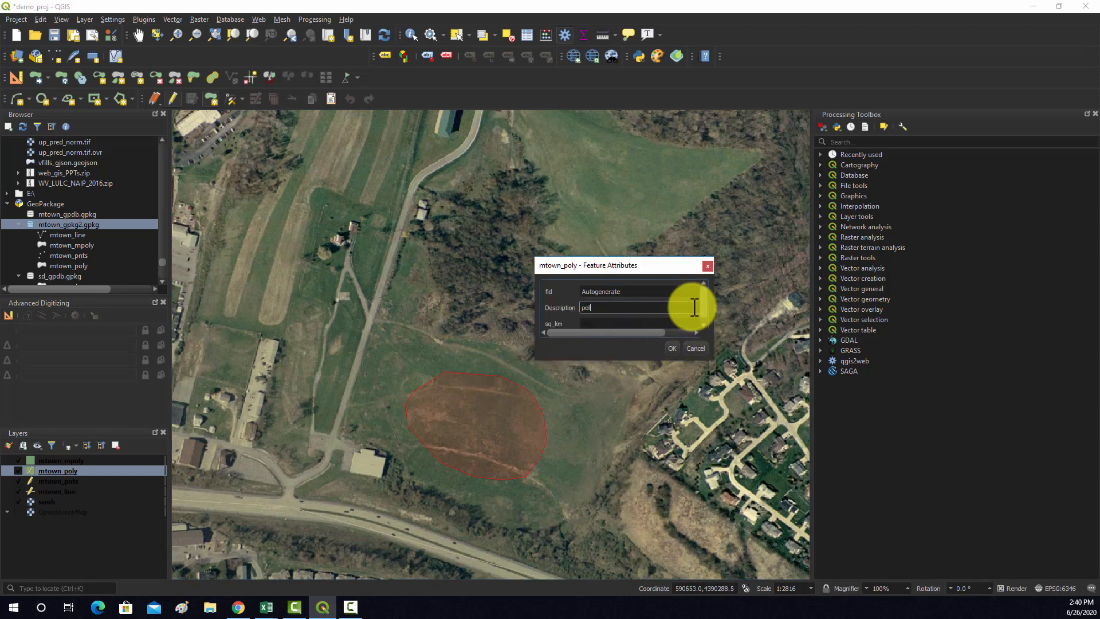
{"action": "type", "text": "poly1"}
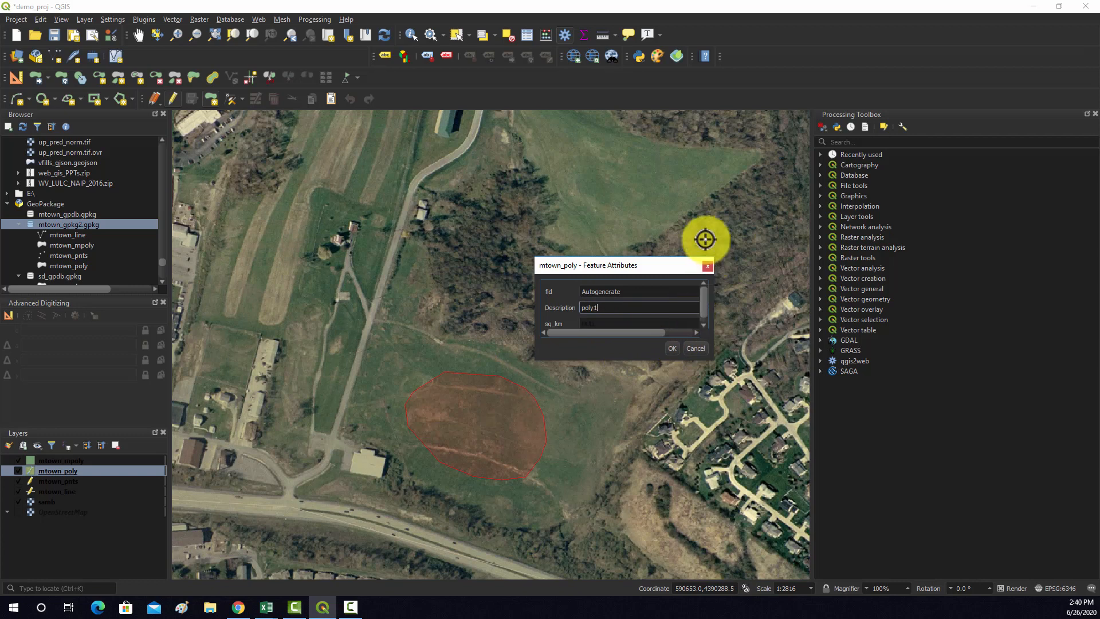
{"action": "left_click", "coordinate": [671, 348]}
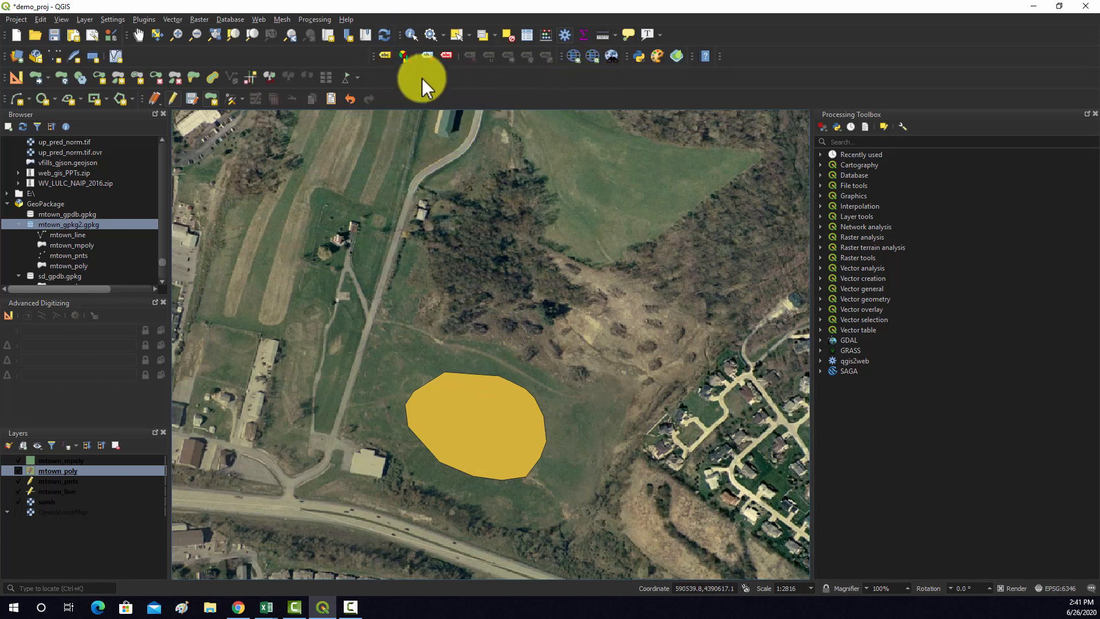
Select the poly1 polygon and reshape its northern edge with the Vertex Tool, moving the top vertex inward and the northwest vertex northward
{"action": "left_click", "coordinate": [456, 36]}
{"action": "left_click", "coordinate": [491, 403]}
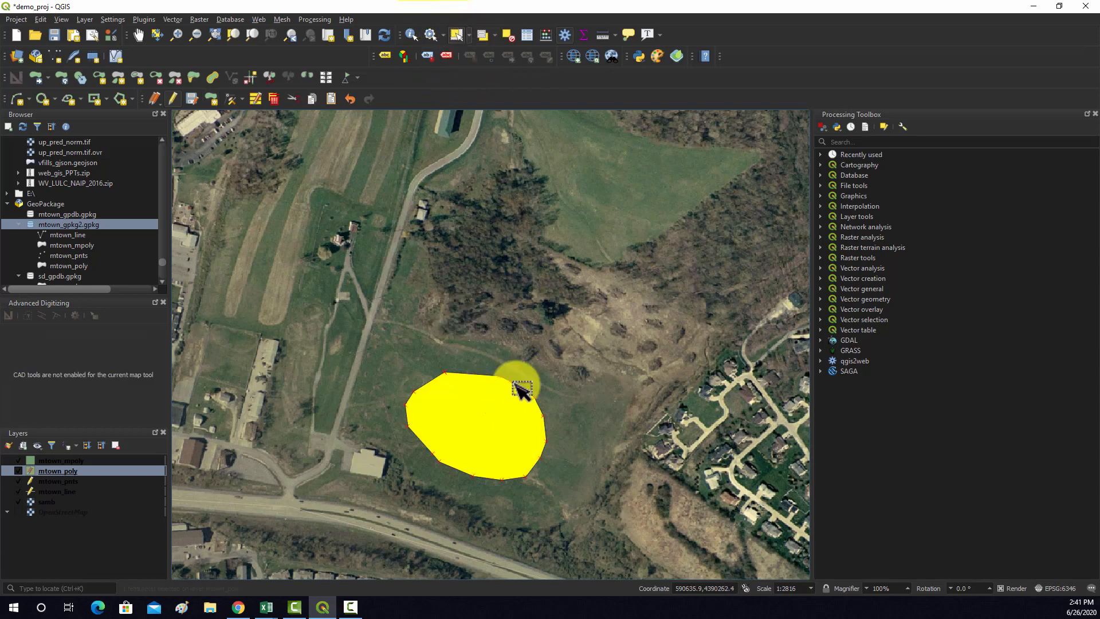
{"action": "left_click", "coordinate": [233, 102]}
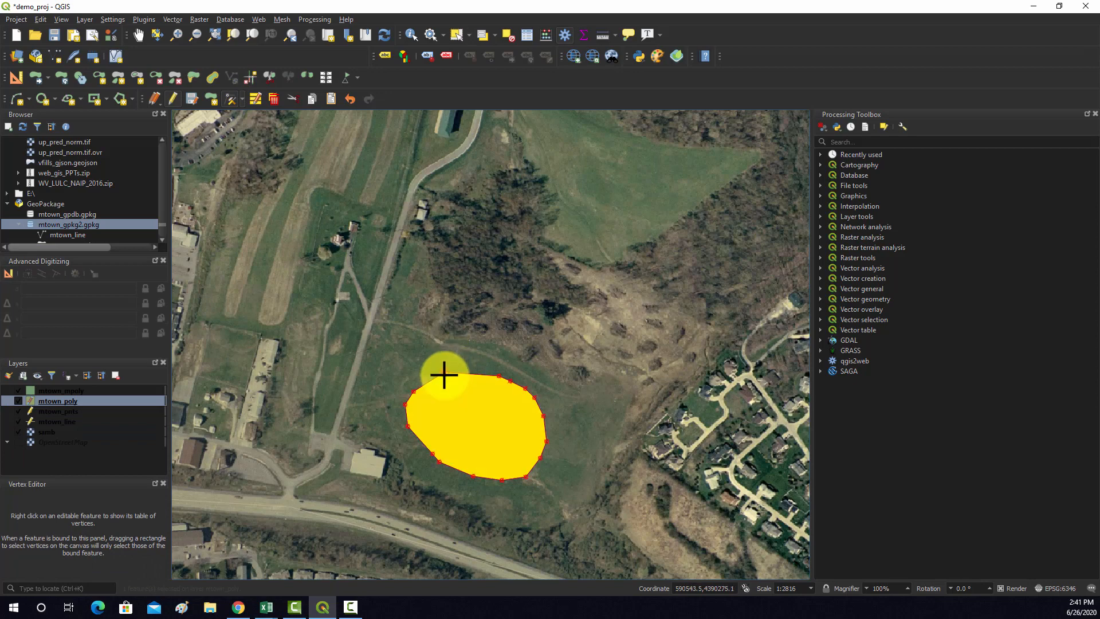
{"action": "scroll", "coordinate": [444, 373], "scroll_direction": "up", "scroll_amount": 3}
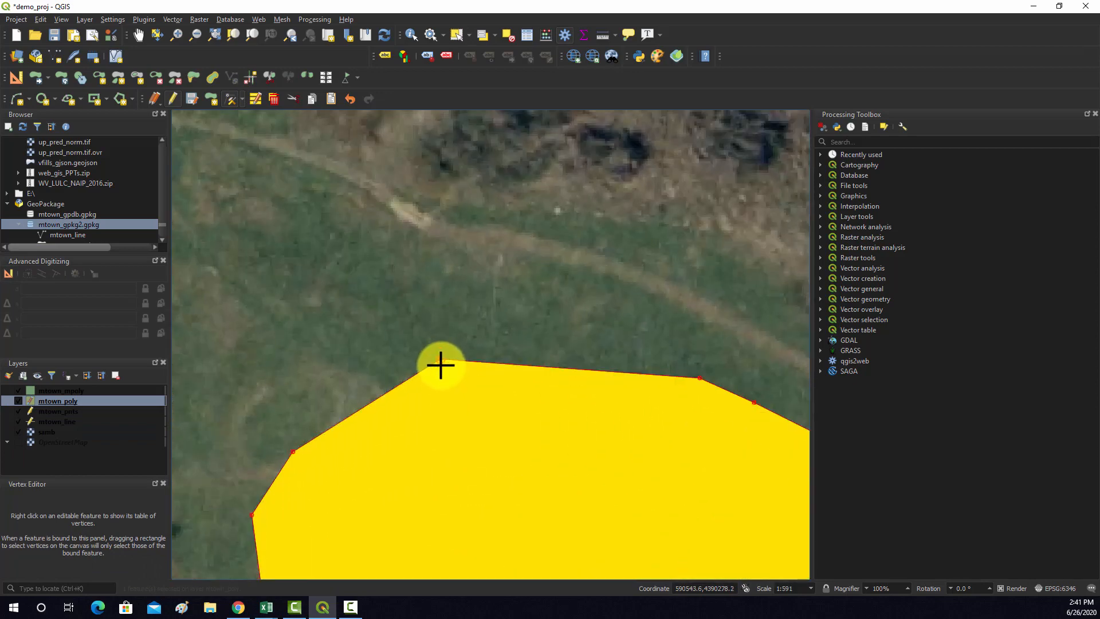
{"action": "left_click", "coordinate": [438, 360]}
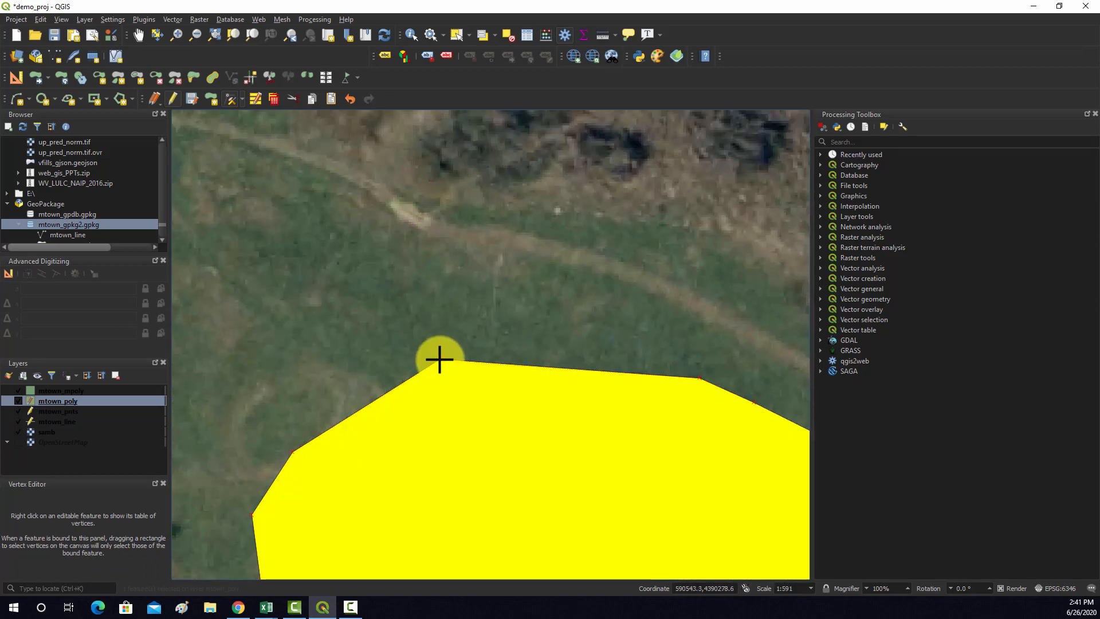
{"action": "left_click", "coordinate": [450, 409]}
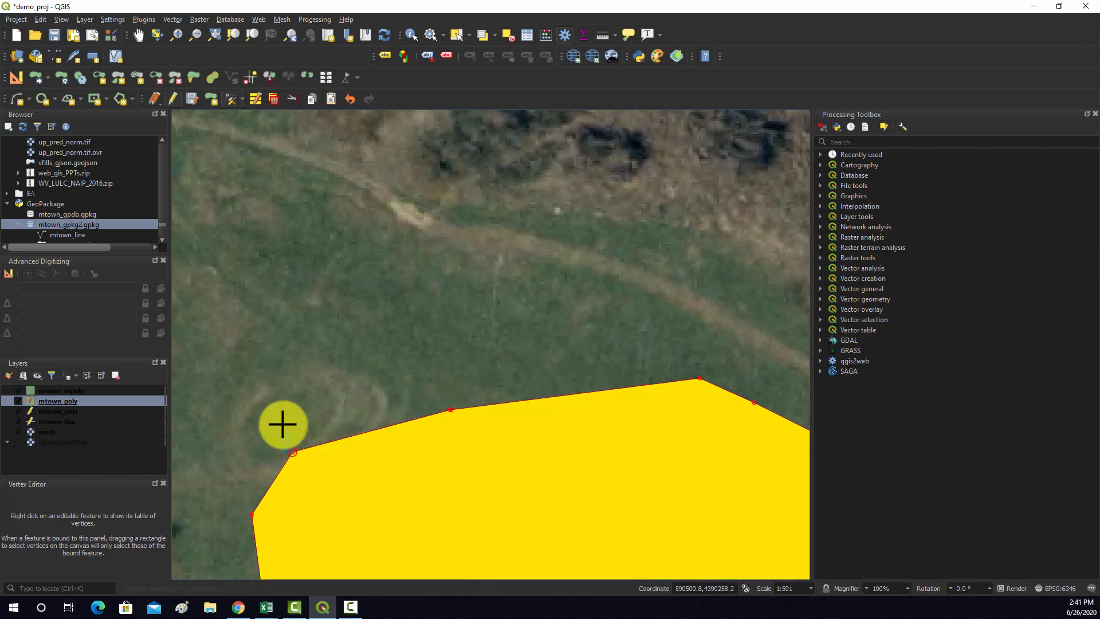
{"action": "left_click", "coordinate": [293, 453]}
{"action": "left_click", "coordinate": [295, 405]}
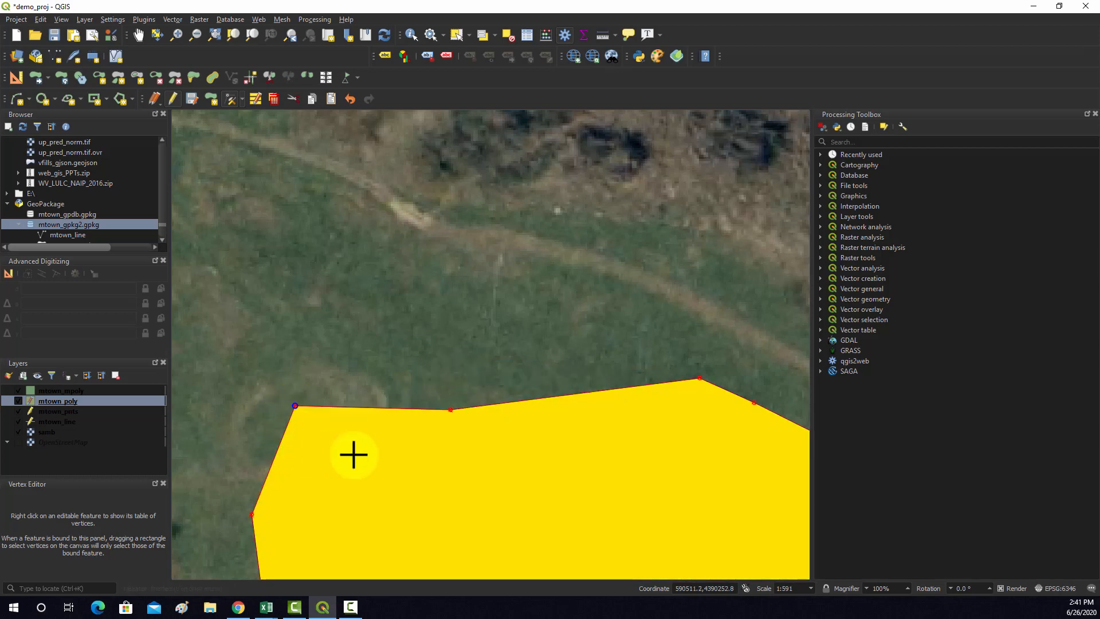
Bind poly1 to the Vertex Editor and add two vertices on its northern edge, one pulled outward and one pushed inward
{"action": "right_click", "coordinate": [576, 394]}
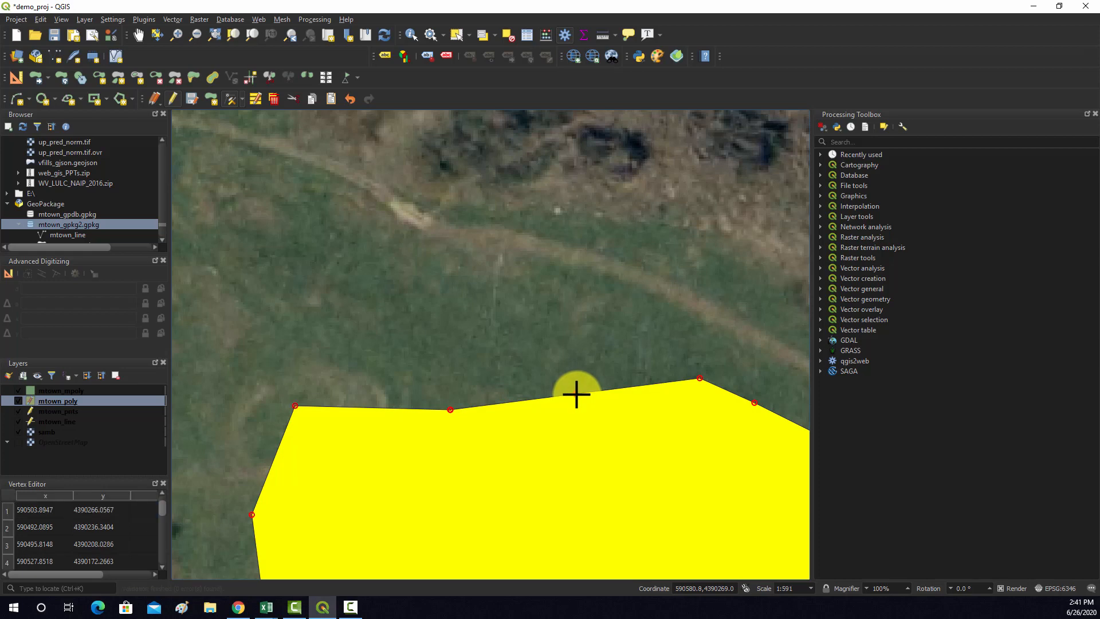
{"action": "left_click", "coordinate": [575, 394]}
{"action": "left_click", "coordinate": [574, 356]}
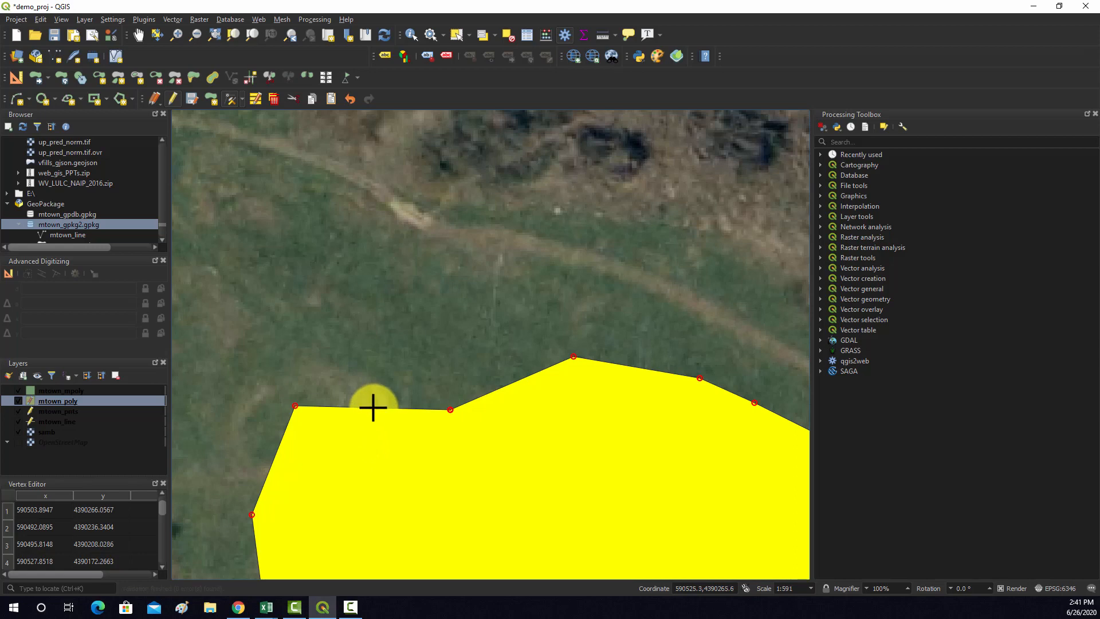
{"action": "left_click", "coordinate": [369, 437]}
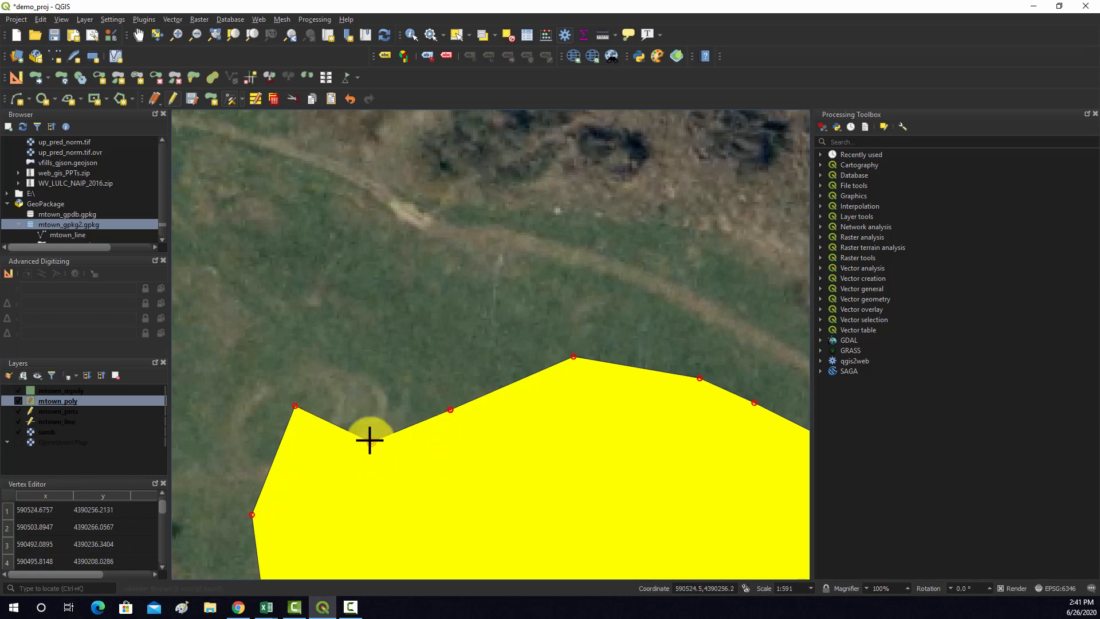
{"action": "scroll", "coordinate": [459, 386], "scroll_direction": "down", "scroll_amount": 2}
{"action": "scroll", "coordinate": [426, 375], "scroll_direction": "up", "scroll_amount": 1}
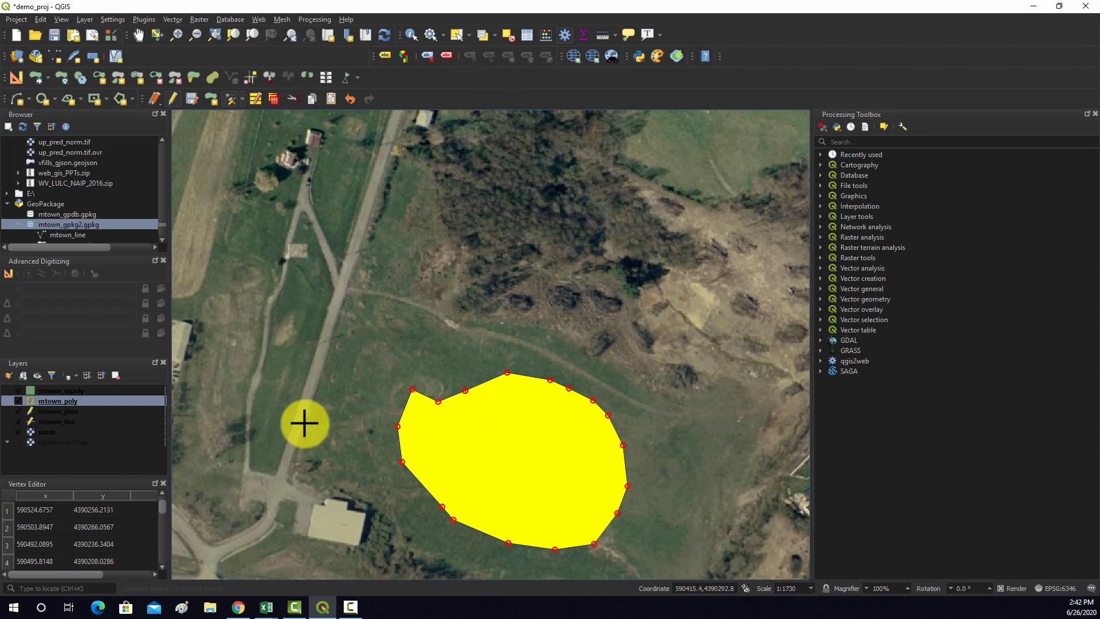
Move the poly1 polygon from the field by the main road to the grass area just east of the large building's parking lot
{"action": "left_click", "coordinate": [36, 76]}
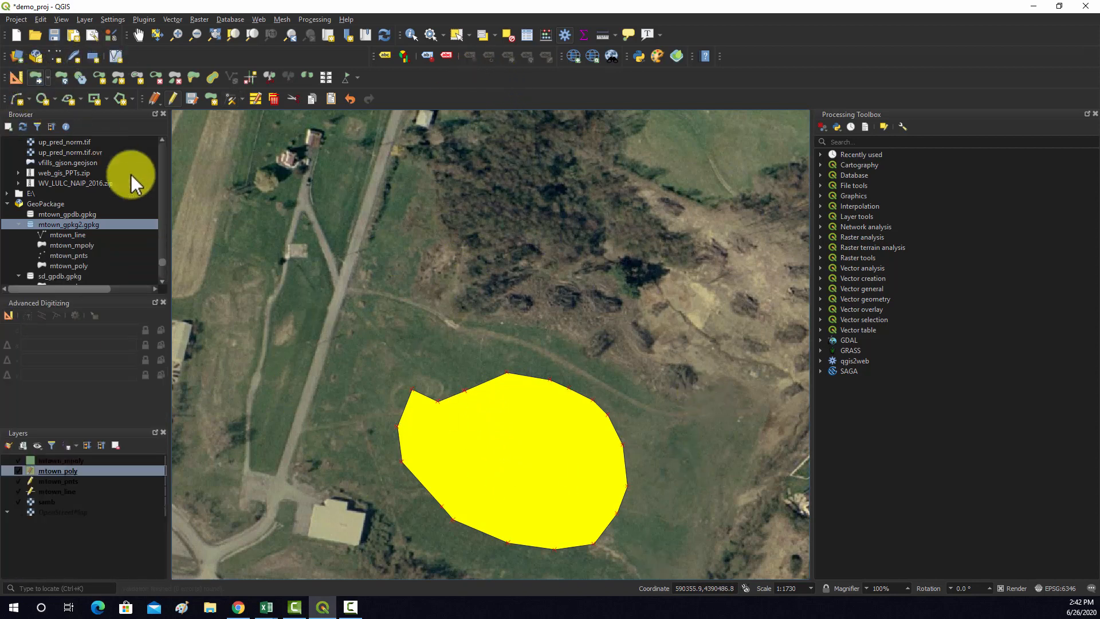
{"action": "left_click", "coordinate": [461, 386]}
{"action": "scroll", "coordinate": [302, 209], "scroll_direction": "down", "scroll_amount": 3}
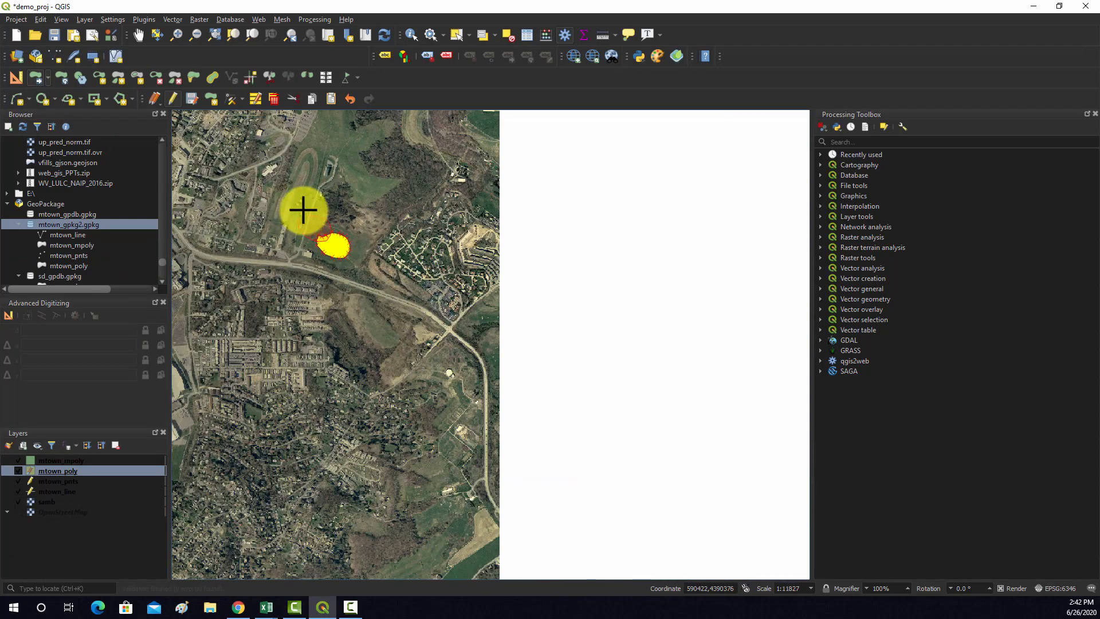
{"action": "scroll", "coordinate": [329, 122], "scroll_direction": "down", "scroll_amount": 2}
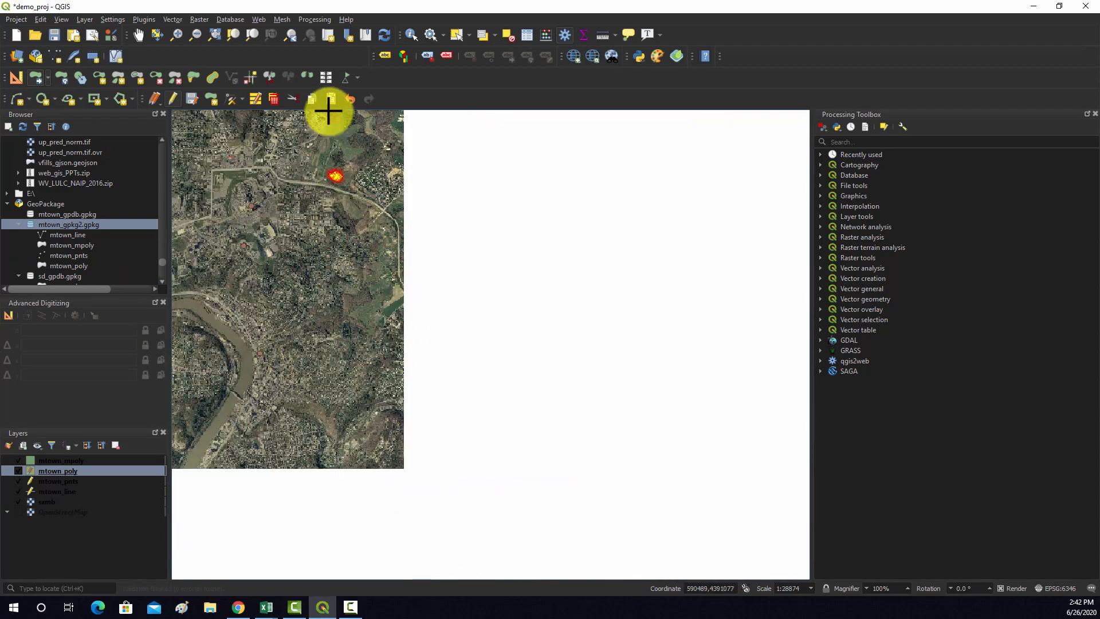
{"action": "scroll", "coordinate": [329, 111], "scroll_direction": "up", "scroll_amount": 4}
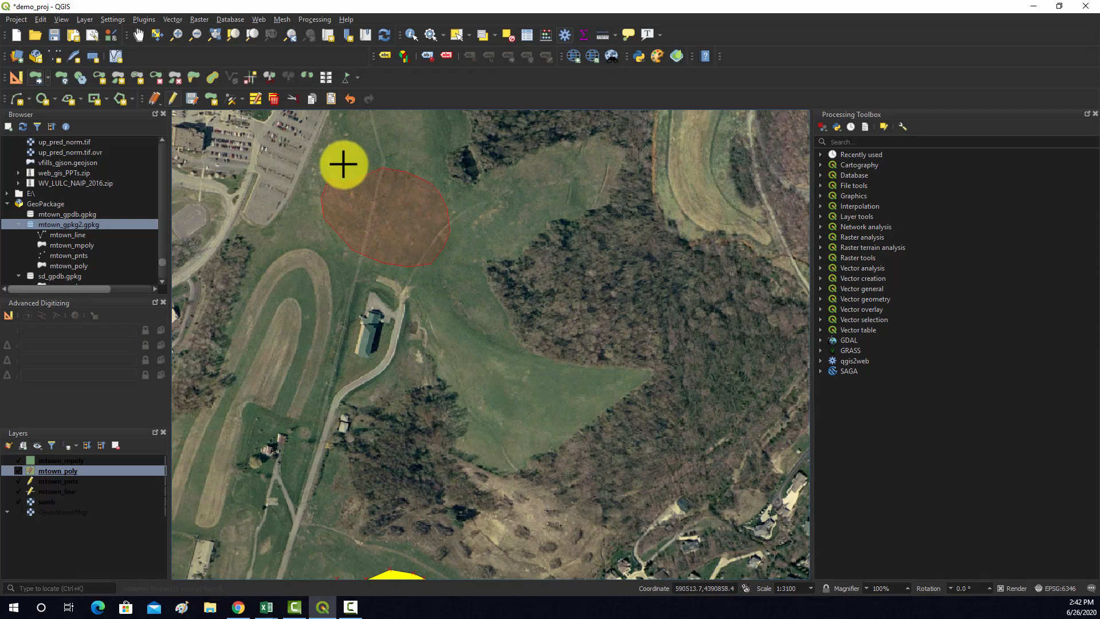
{"action": "scroll", "coordinate": [455, 361], "scroll_direction": "down", "scroll_amount": 2}
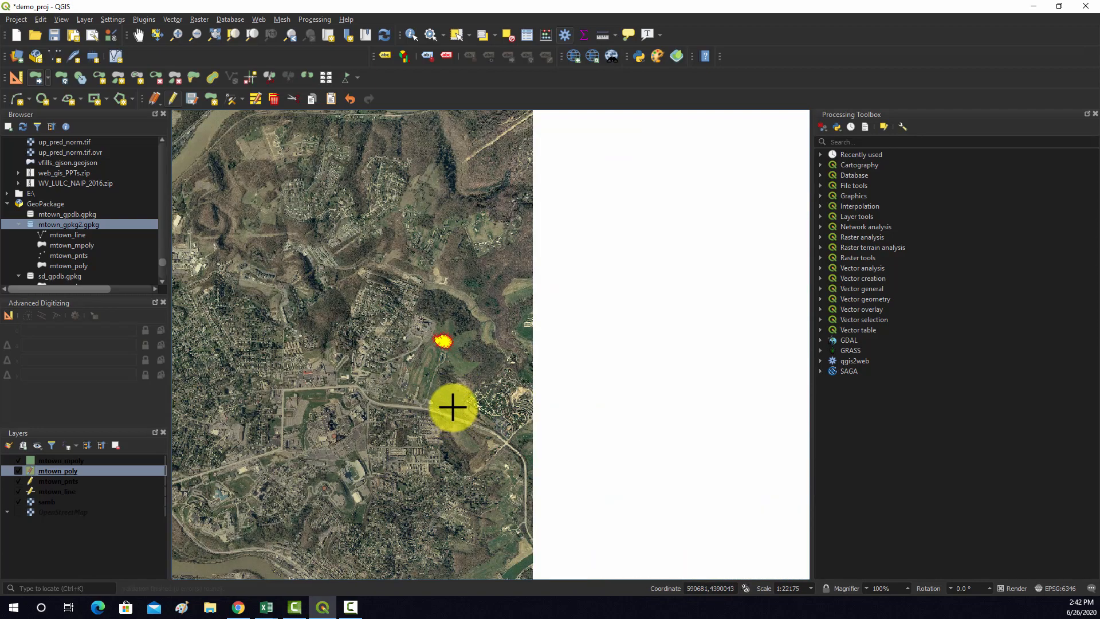
{"action": "scroll", "coordinate": [253, 169], "scroll_direction": "up", "scroll_amount": 2}
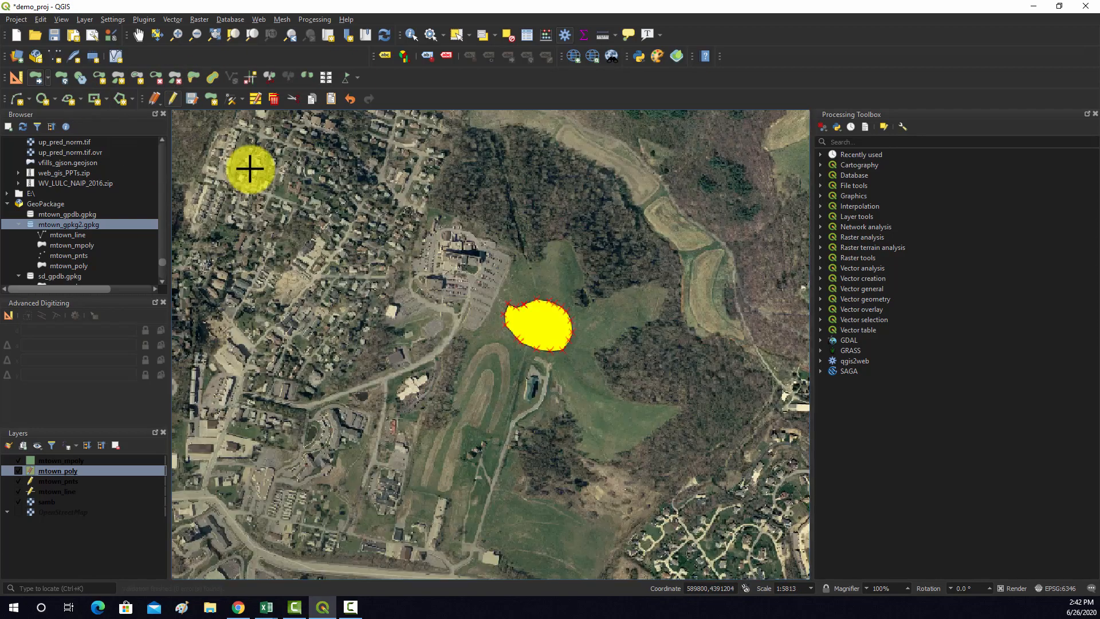
Rotate the moved polygon counterclockwise about its center so its notched corner points southwest
{"action": "left_click", "coordinate": [61, 77]}
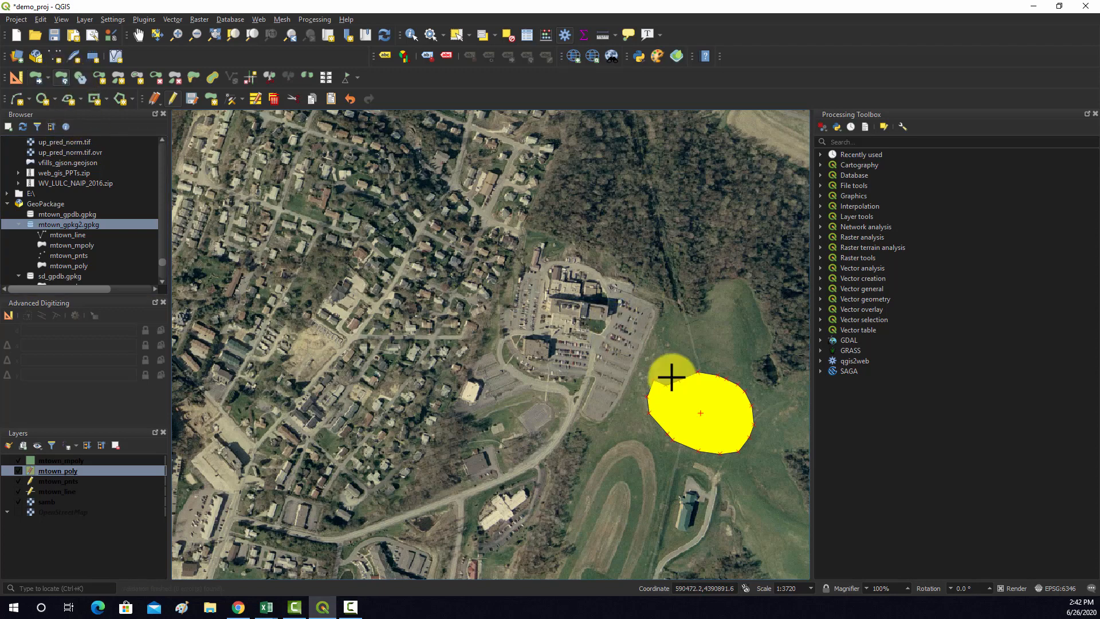
{"action": "left_click", "coordinate": [739, 375]}
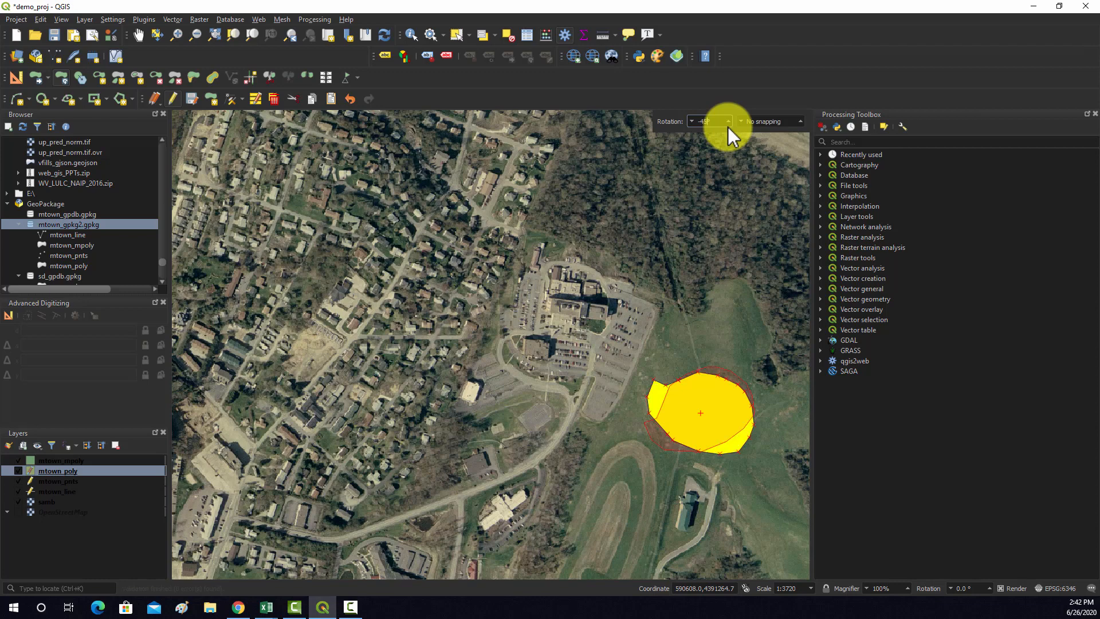
{"action": "key", "text": "Return"}
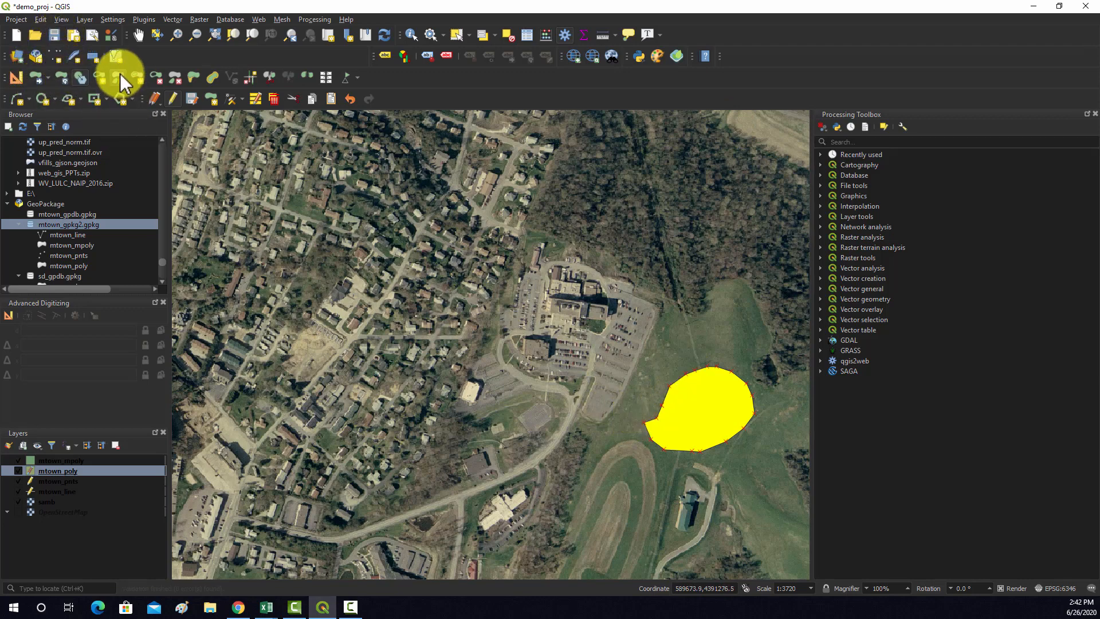
Cut a rounded interior hole into the center of the polygon with Add Ring
{"action": "left_click", "coordinate": [80, 77]}
{"action": "scroll", "coordinate": [746, 438], "scroll_direction": "up", "scroll_amount": 2}
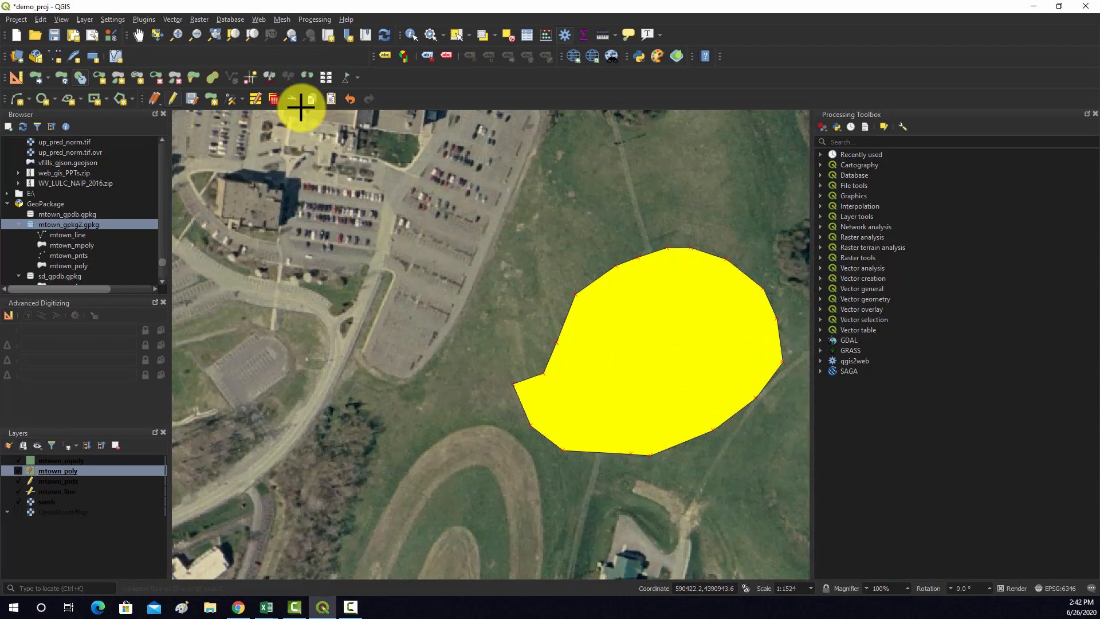
{"action": "left_click", "coordinate": [97, 74]}
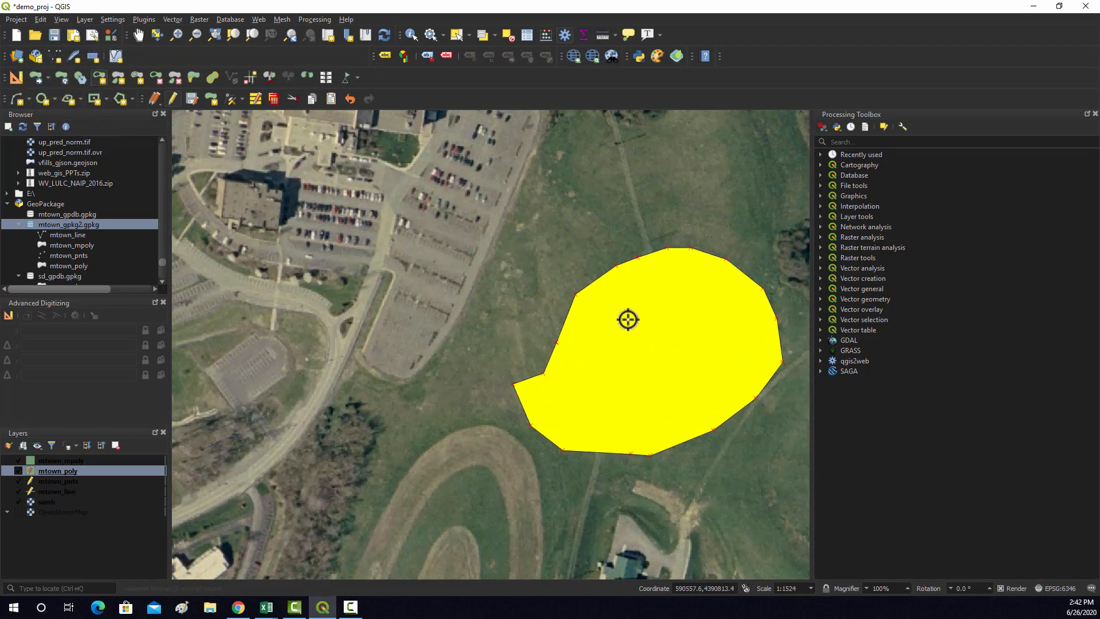
{"action": "left_click", "coordinate": [600, 413]}
{"action": "left_click", "coordinate": [630, 415]}
{"action": "left_click", "coordinate": [676, 411]}
{"action": "left_click", "coordinate": [716, 389]}
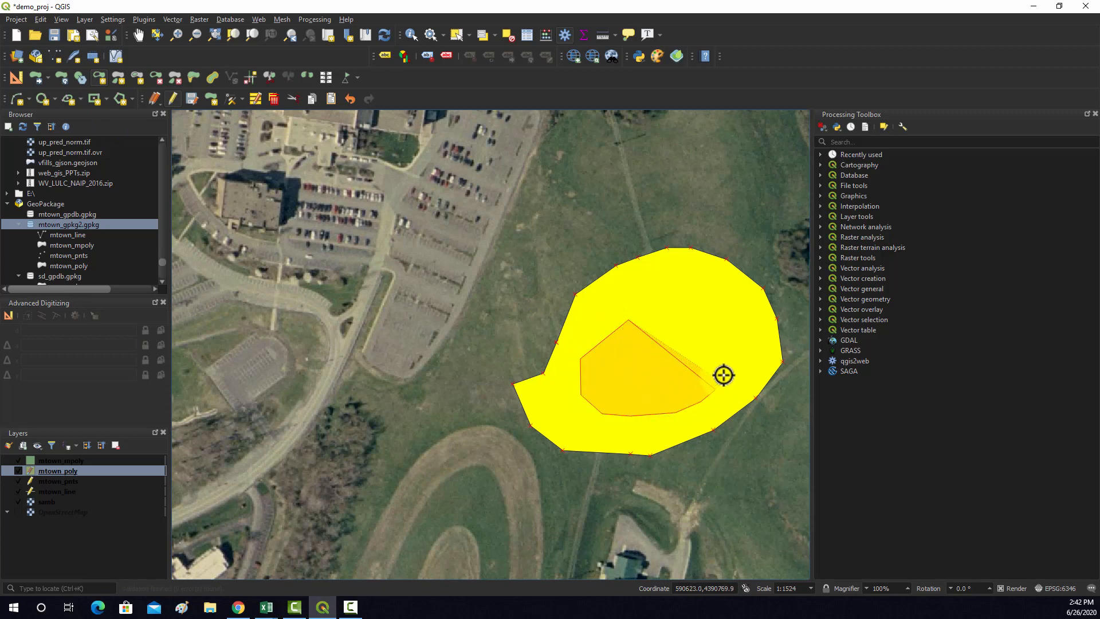
{"action": "left_click", "coordinate": [727, 352]}
{"action": "left_click", "coordinate": [723, 334]}
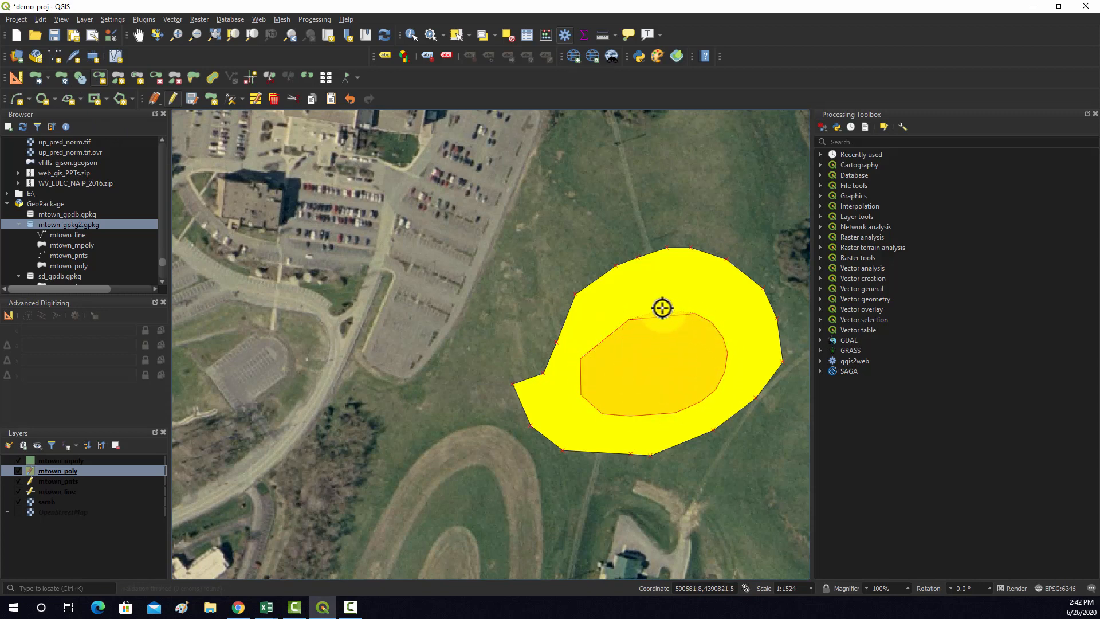
{"action": "right_click", "coordinate": [662, 309]}
{"action": "left_click", "coordinate": [652, 391]}
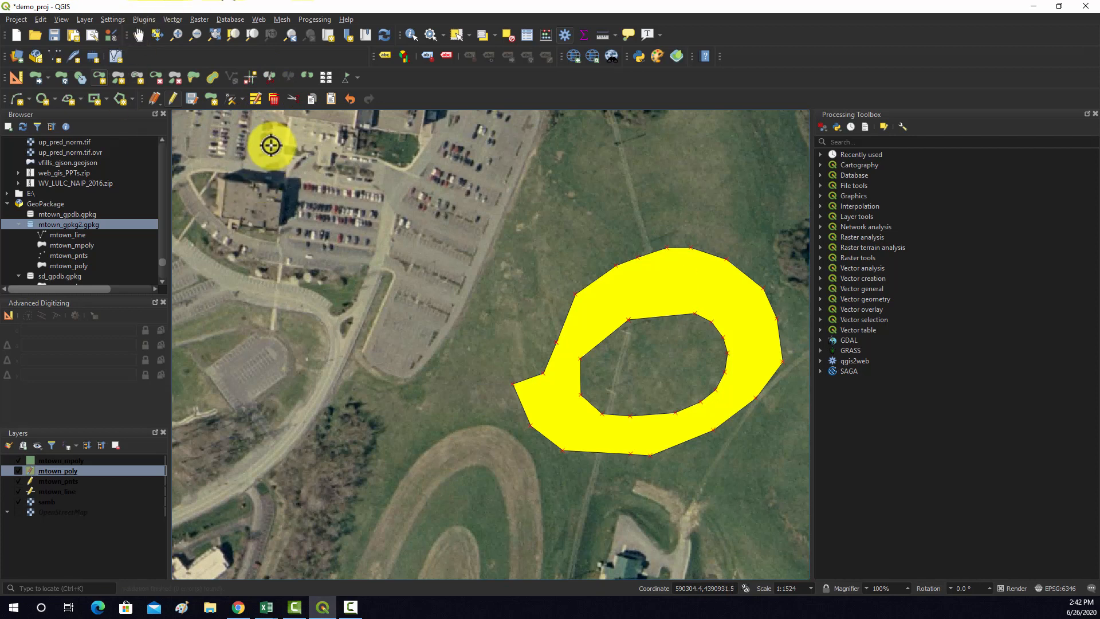
Split the ring-shaped polygon in two along a curved line running from its northwest edge through the hole past its southeast edge
{"action": "left_click", "coordinate": [269, 78]}
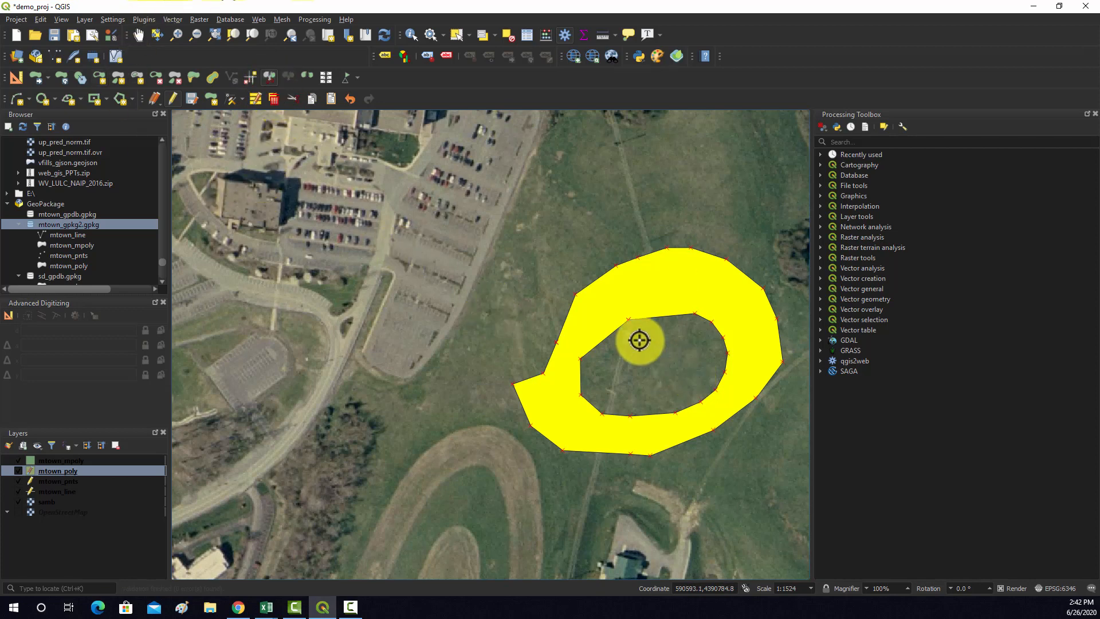
{"action": "left_click", "coordinate": [540, 307]}
{"action": "left_click", "coordinate": [613, 358]}
{"action": "left_click", "coordinate": [665, 373]}
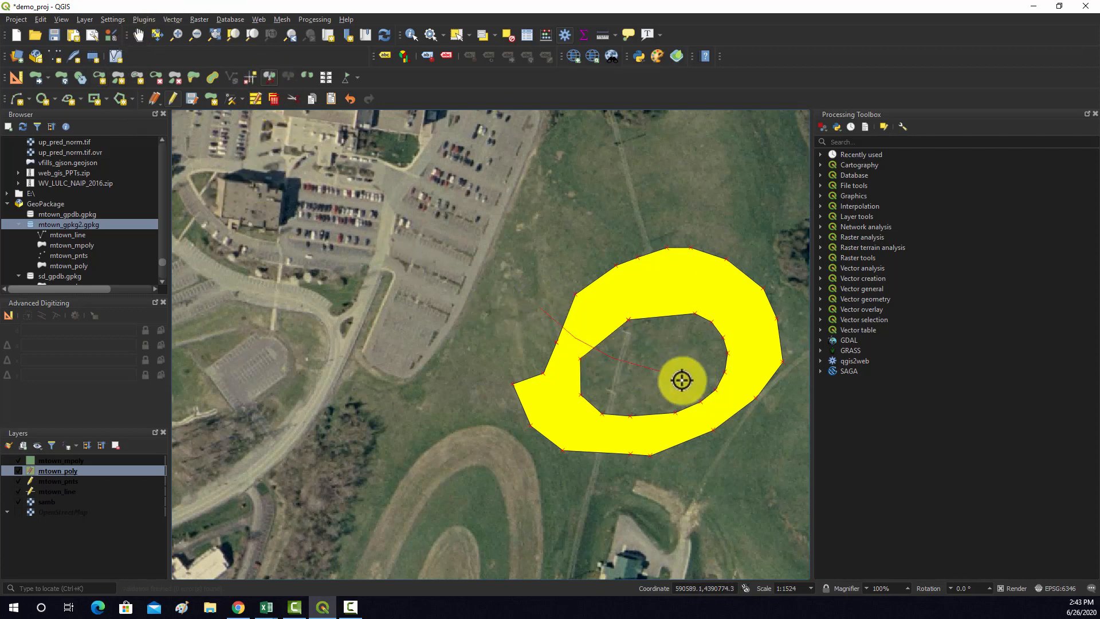
{"action": "left_click", "coordinate": [692, 389]}
{"action": "left_click", "coordinate": [703, 405]}
{"action": "left_click", "coordinate": [712, 432]}
{"action": "left_click", "coordinate": [716, 449]}
{"action": "left_click", "coordinate": [730, 468]}
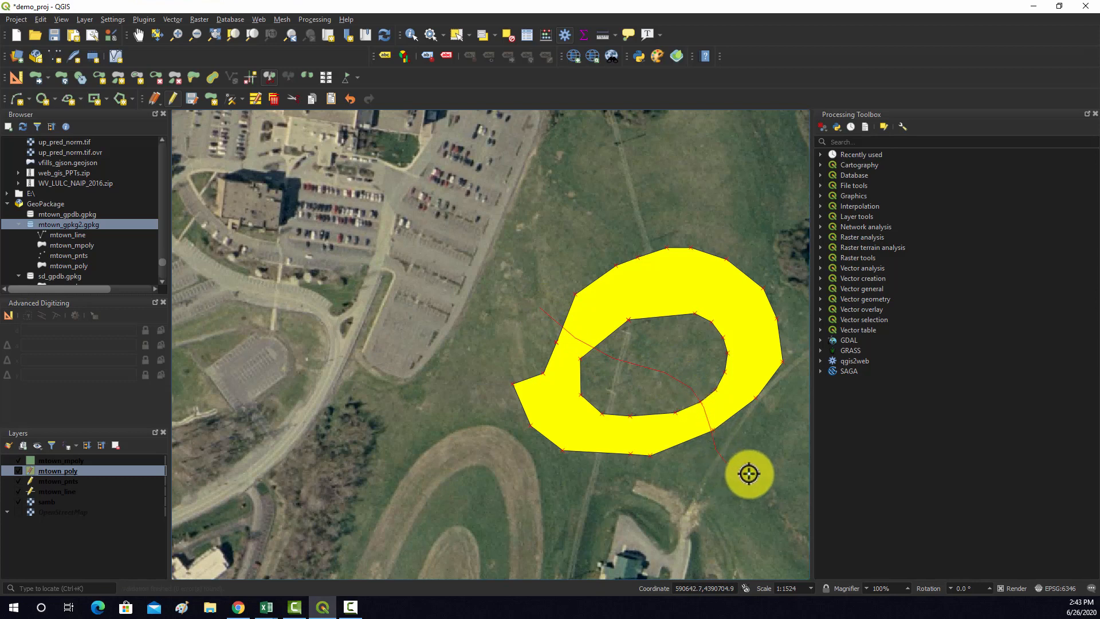
{"action": "right_click", "coordinate": [768, 452]}
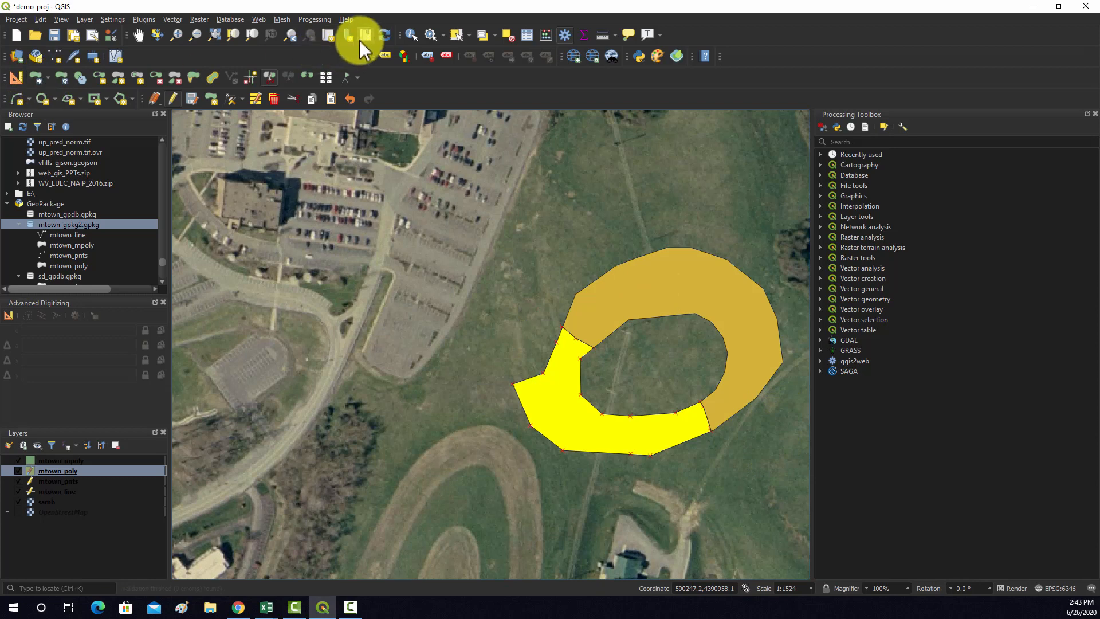
Select both pieces of the split polygon and merge them into one feature, using Manual value for Description and sq_km
{"action": "left_click", "coordinate": [456, 34]}
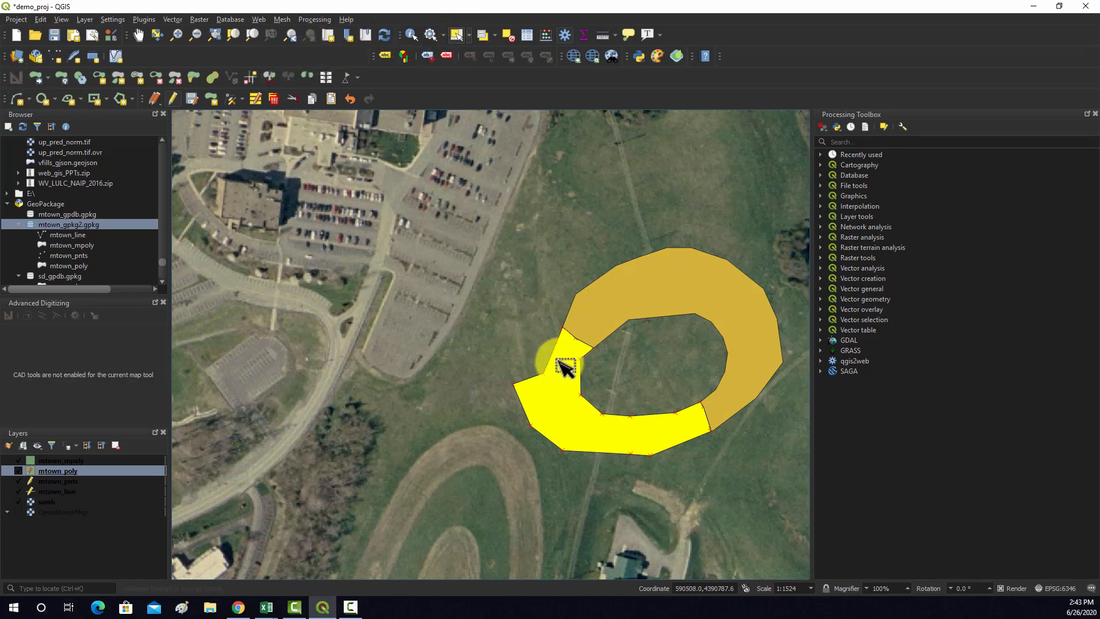
{"action": "left_click", "coordinate": [649, 310]}
{"action": "left_click", "coordinate": [559, 423]}
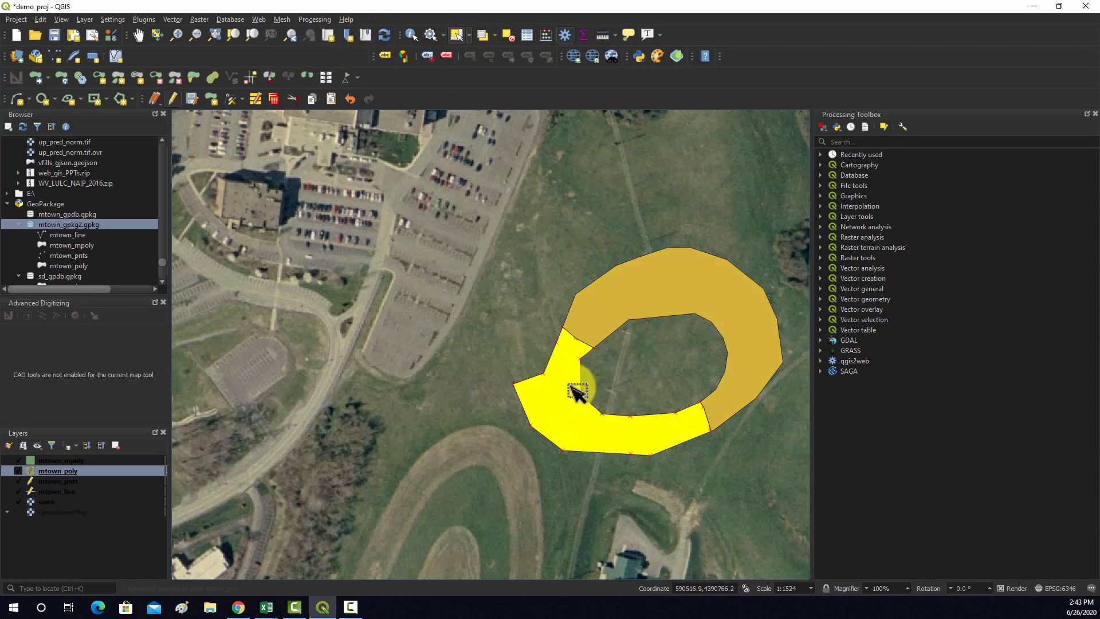
{"action": "left_click_drag", "start_coordinate": [476, 233], "coordinate": [798, 485]}
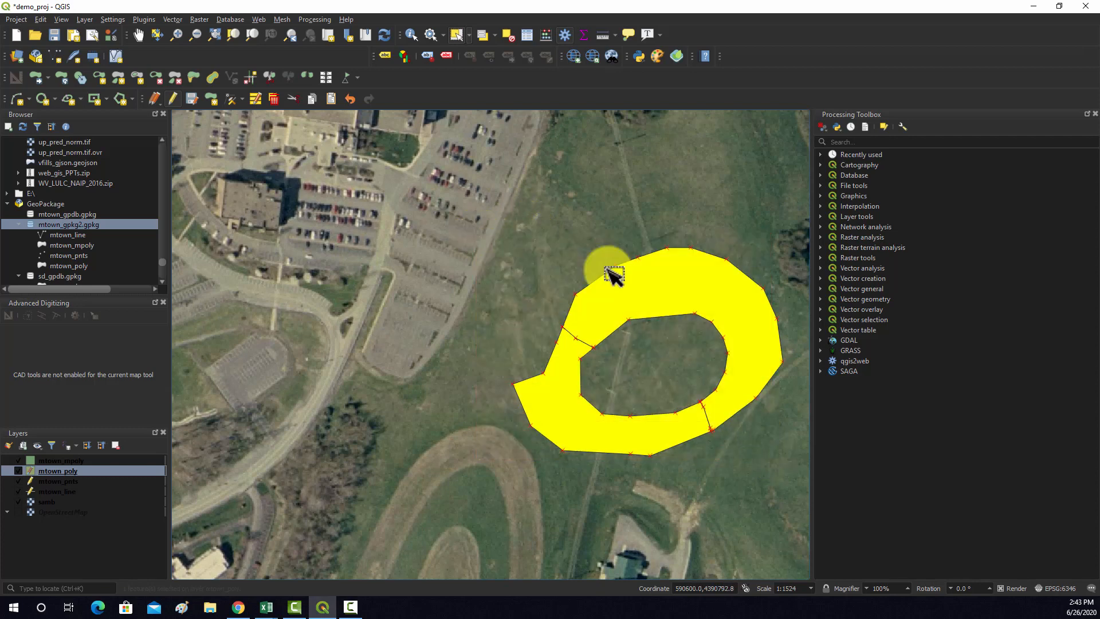
{"action": "left_click", "coordinate": [306, 76]}
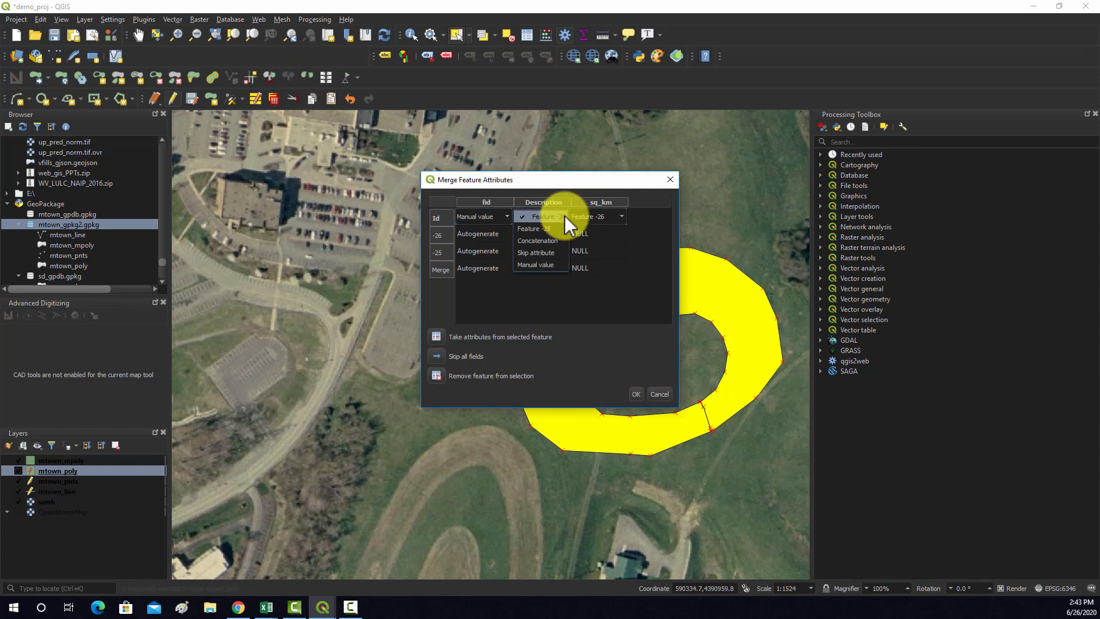
{"action": "left_click", "coordinate": [539, 264]}
{"action": "left_click", "coordinate": [601, 220]}
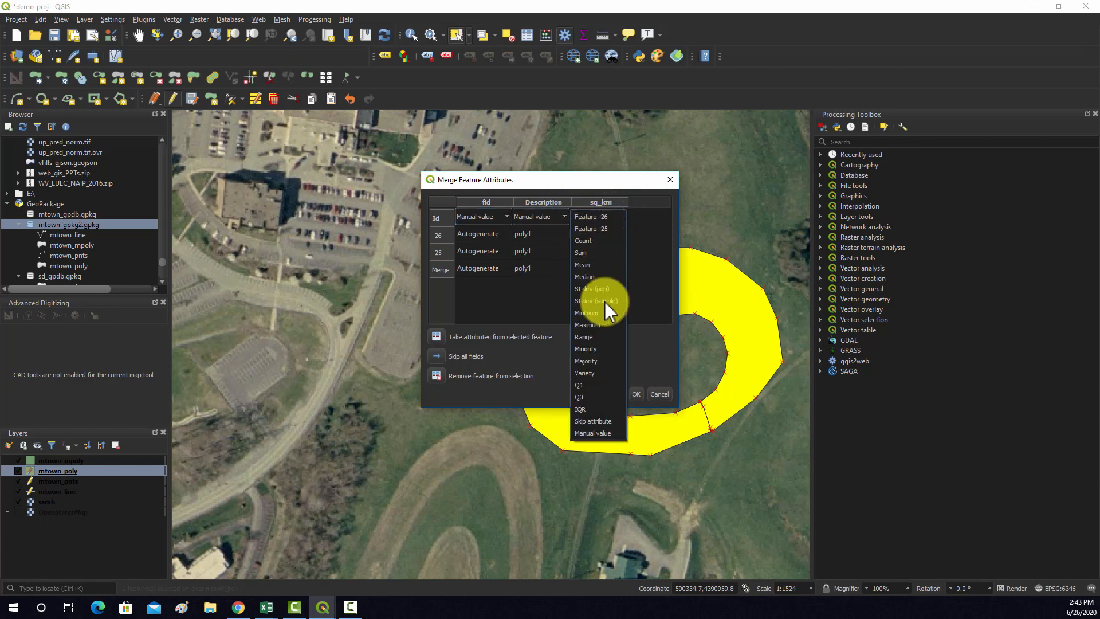
{"action": "left_click", "coordinate": [650, 211]}
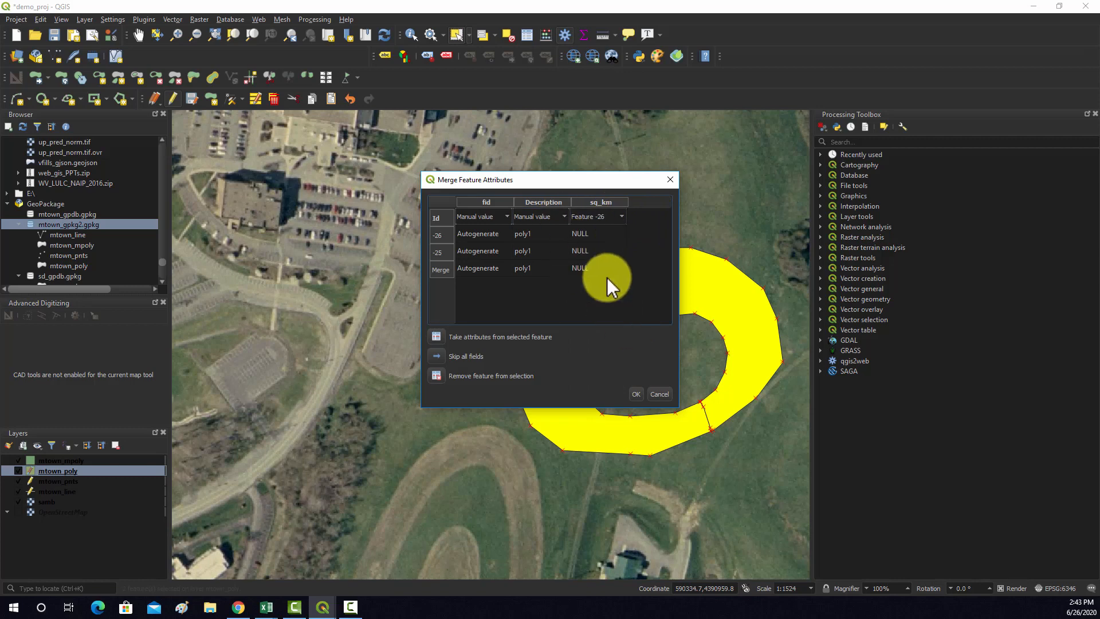
{"action": "left_click", "coordinate": [606, 217]}
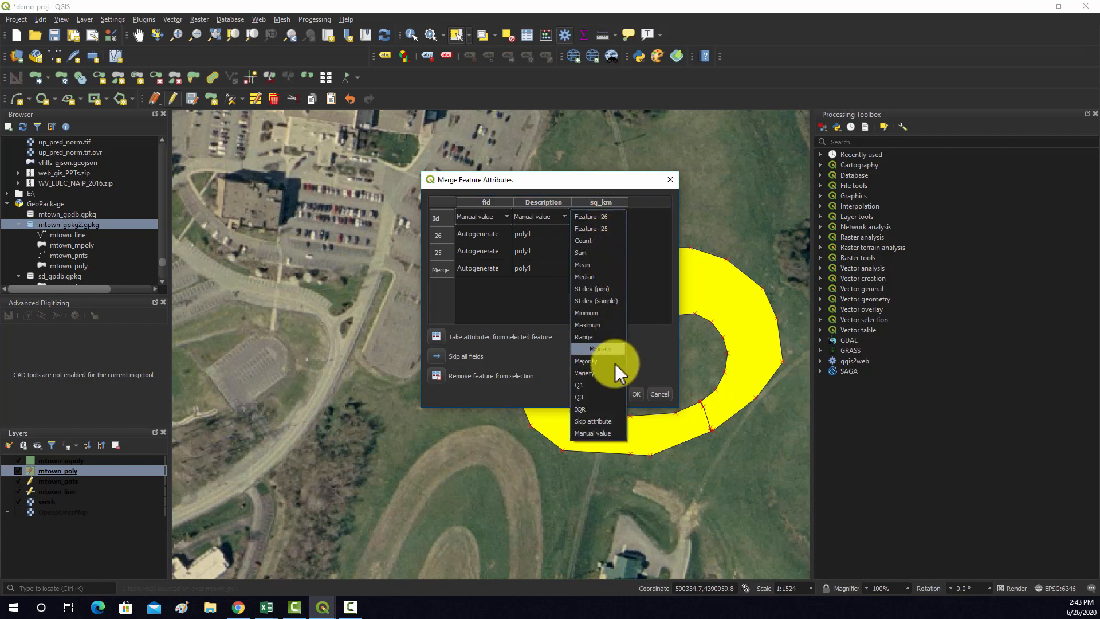
{"action": "left_click", "coordinate": [598, 434]}
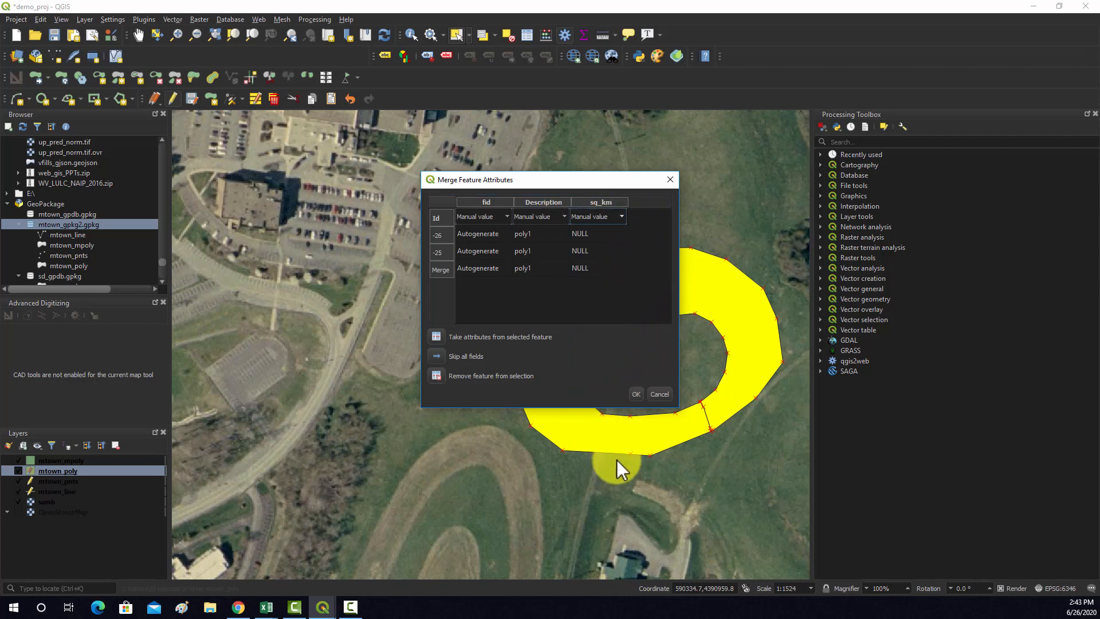
{"action": "left_click", "coordinate": [636, 394]}
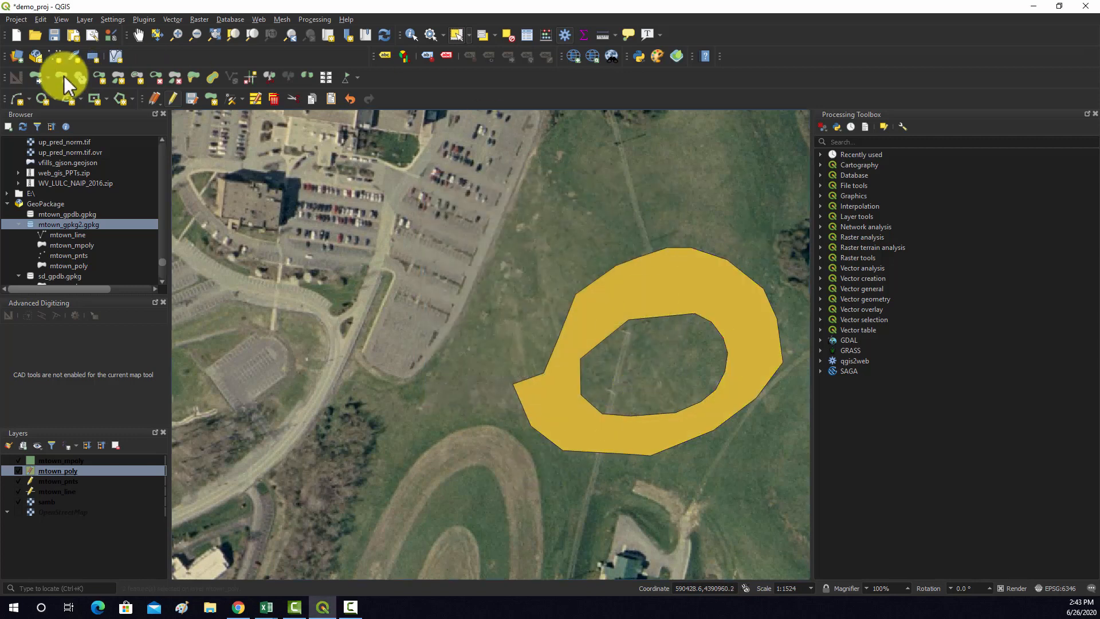
{"action": "left_click", "coordinate": [596, 318]}
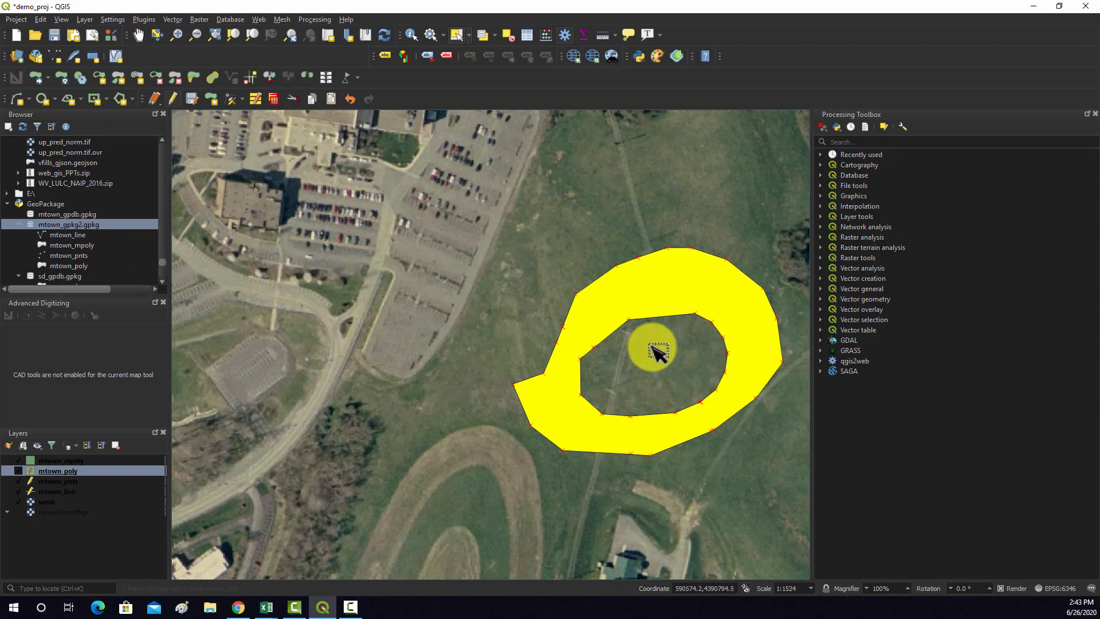
Make mtown_mpoly the active layer and turn on its editing
{"action": "scroll", "coordinate": [650, 342], "scroll_direction": "down", "scroll_amount": 4}
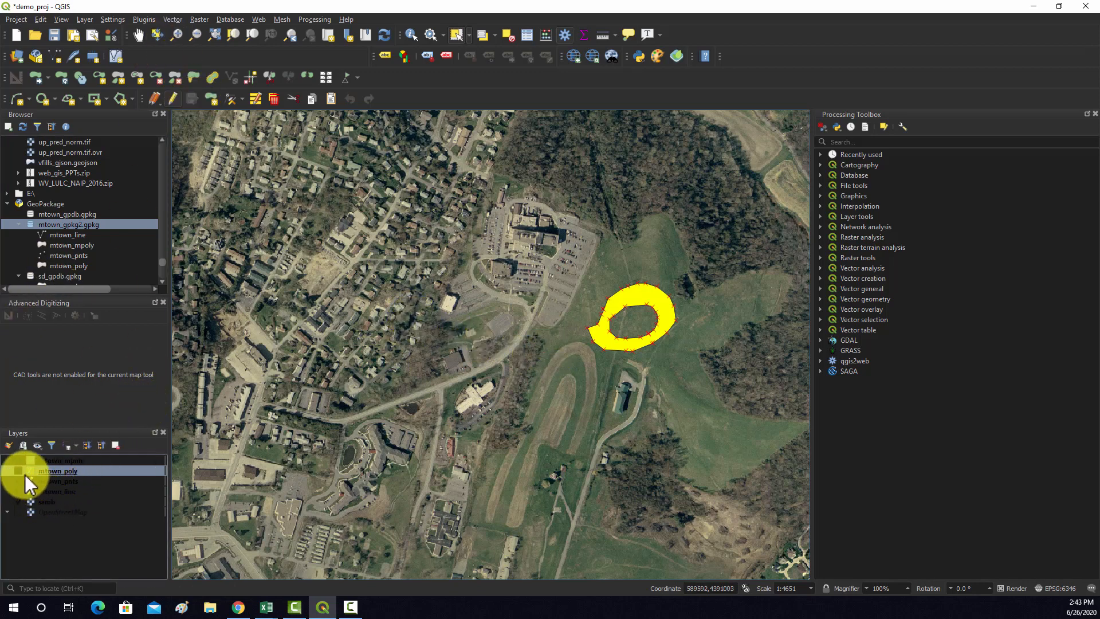
{"action": "left_click", "coordinate": [54, 460]}
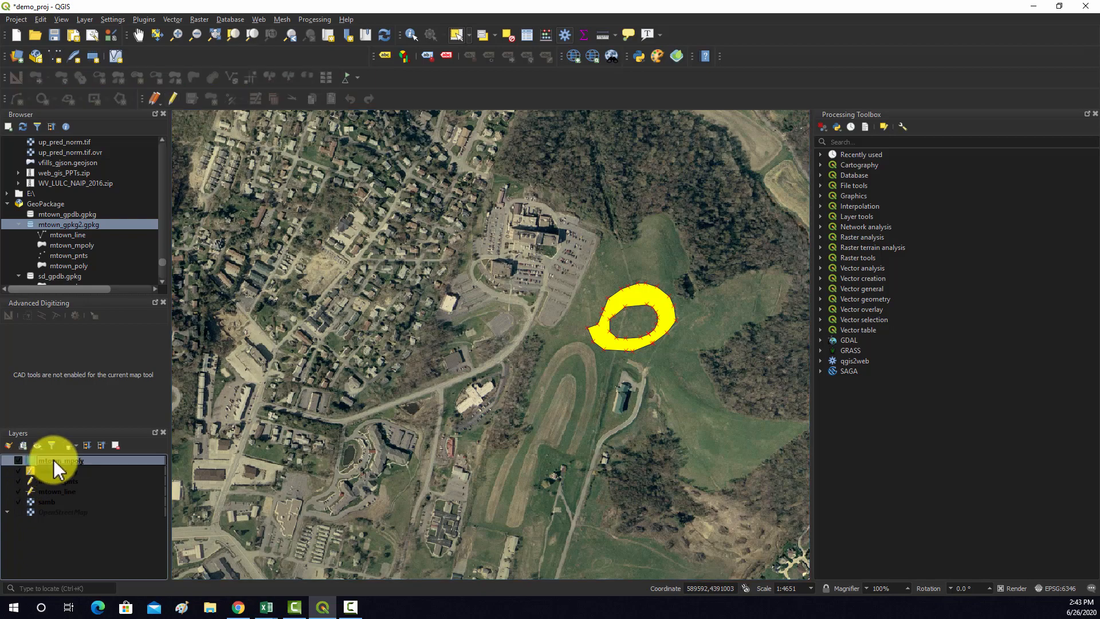
{"action": "left_click", "coordinate": [168, 98]}
Digitize a rounded, elongated polygon in the river southwest of the curved highway and give it the Description p1
{"action": "scroll", "coordinate": [673, 354], "scroll_direction": "down", "scroll_amount": 3}
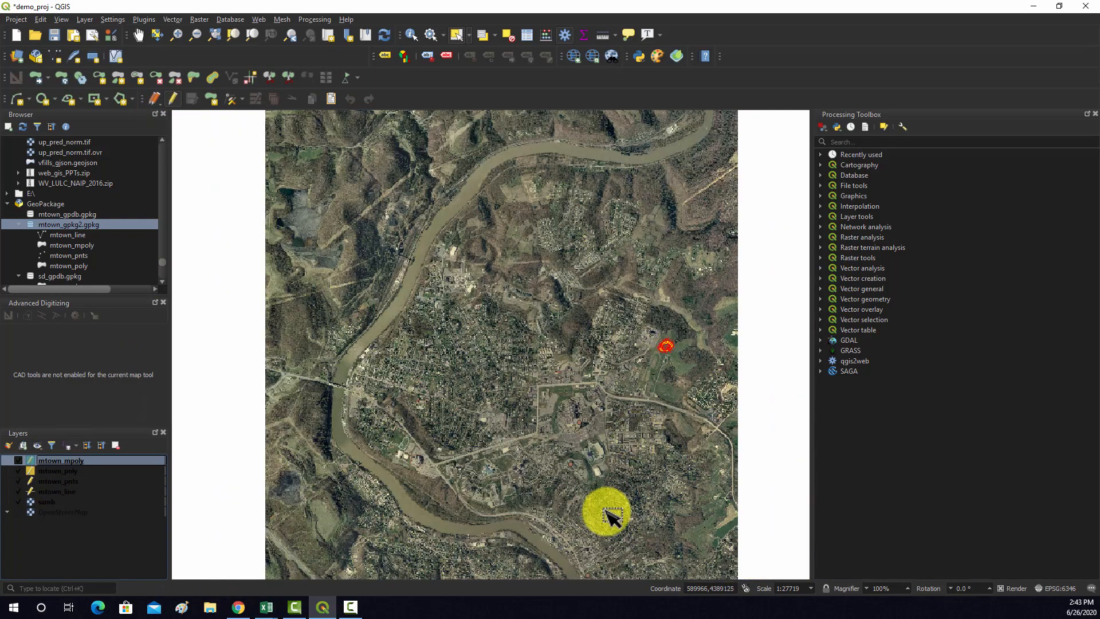
{"action": "scroll", "coordinate": [459, 535], "scroll_direction": "up", "scroll_amount": 4}
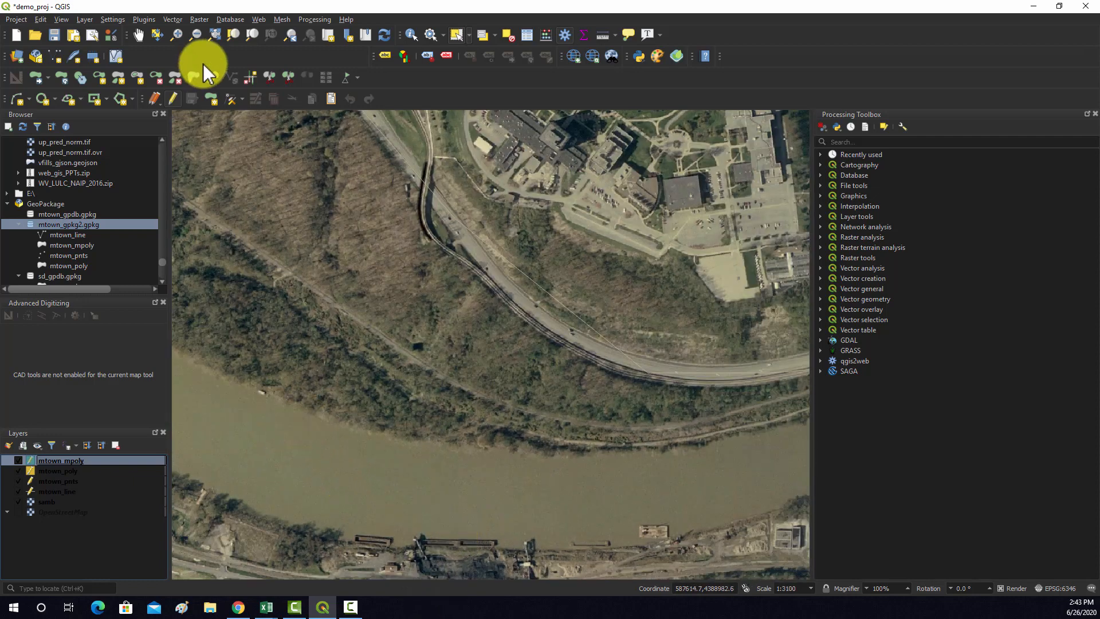
{"action": "left_click", "coordinate": [209, 97]}
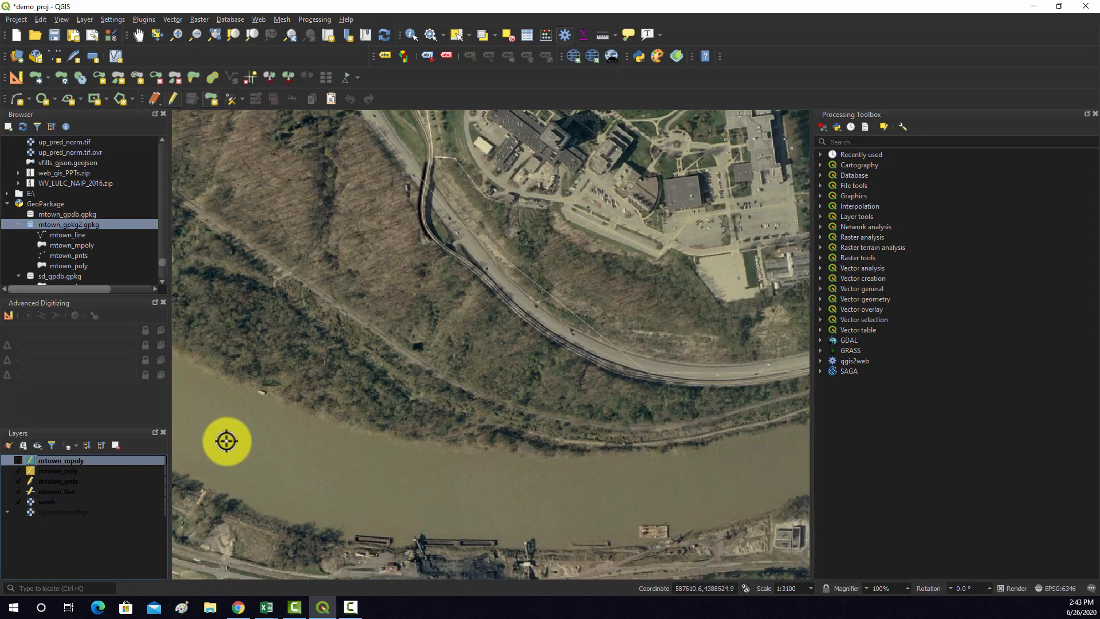
{"action": "left_click", "coordinate": [245, 419]}
{"action": "left_click", "coordinate": [220, 461]}
{"action": "left_click", "coordinate": [339, 515]}
{"action": "left_click", "coordinate": [366, 488]}
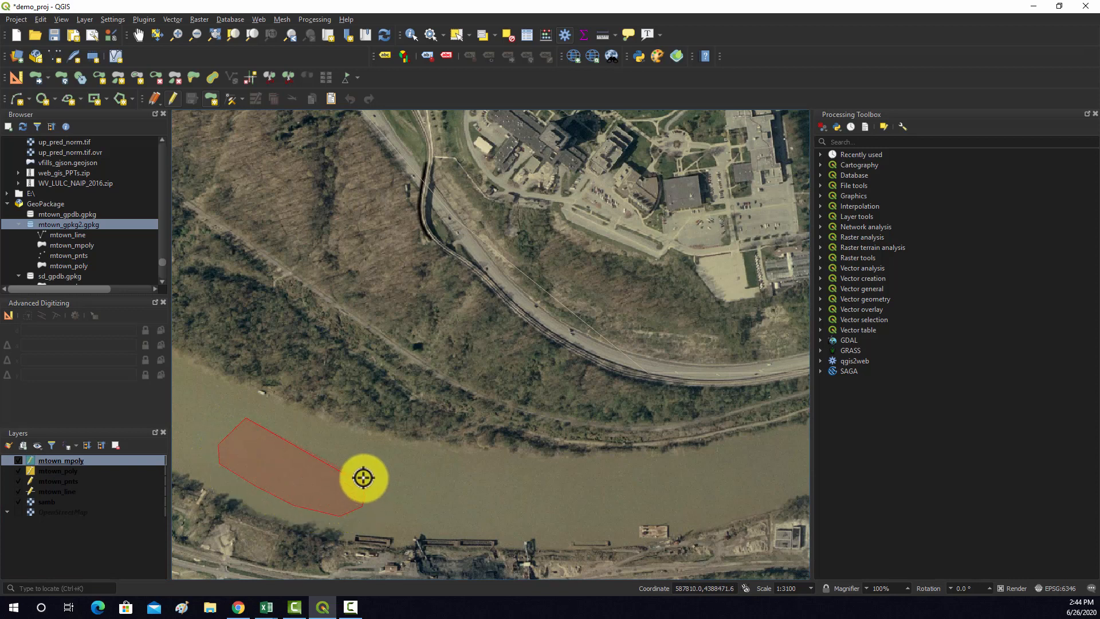
{"action": "left_click", "coordinate": [358, 468]}
{"action": "right_click", "coordinate": [302, 434]}
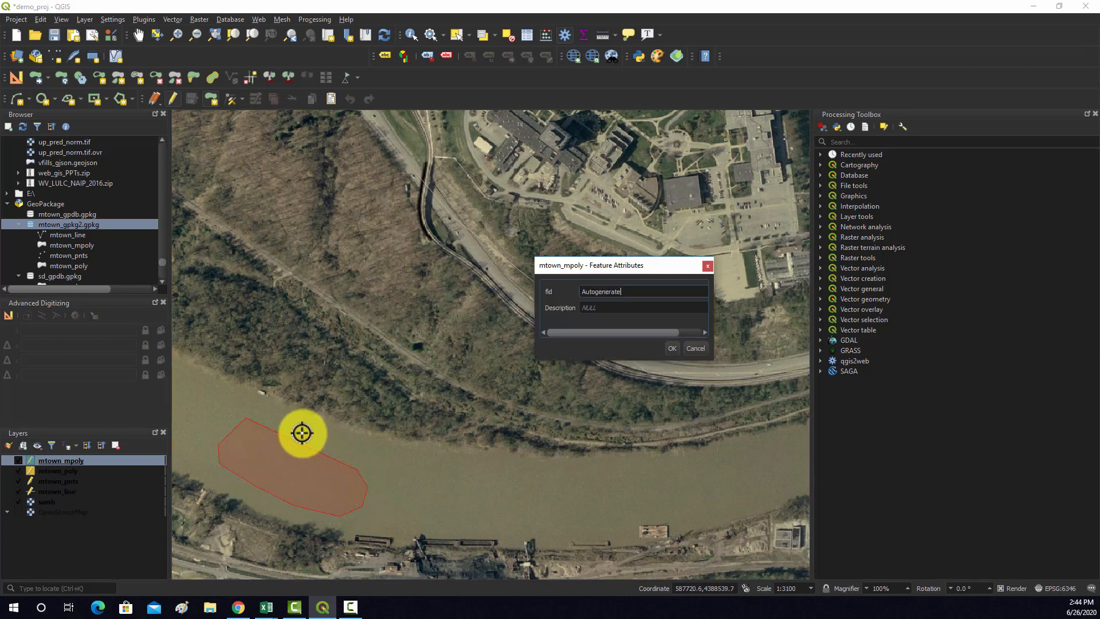
{"action": "left_click", "coordinate": [619, 305]}
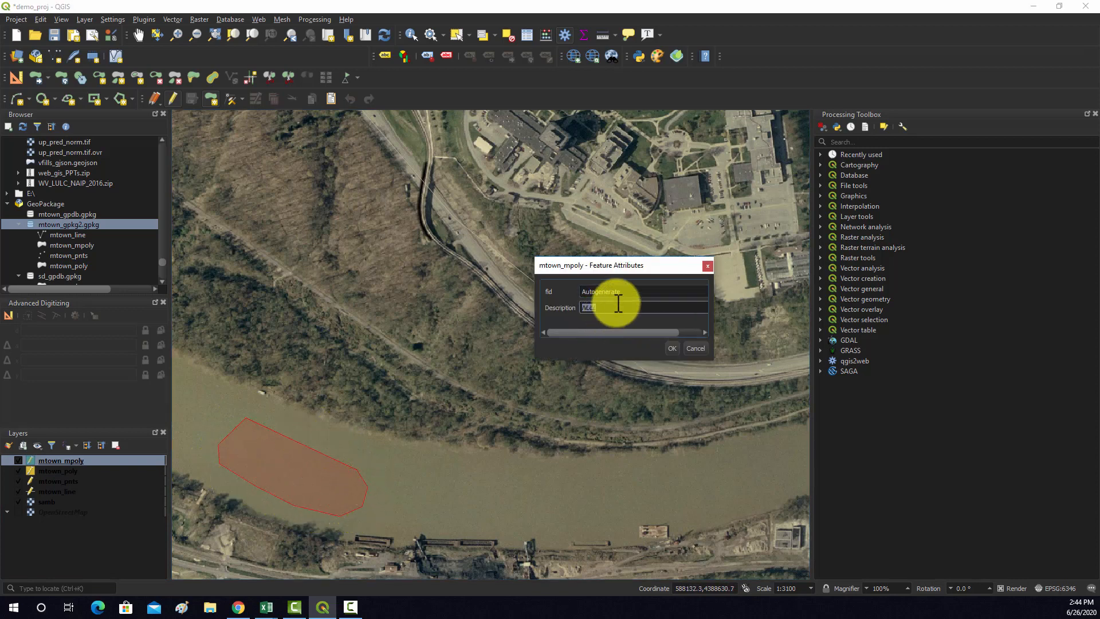
{"action": "left_click", "coordinate": [670, 346]}
Digitize a second polygon in the river just east of the first and give it the Description p2
{"action": "left_click", "coordinate": [490, 475]}
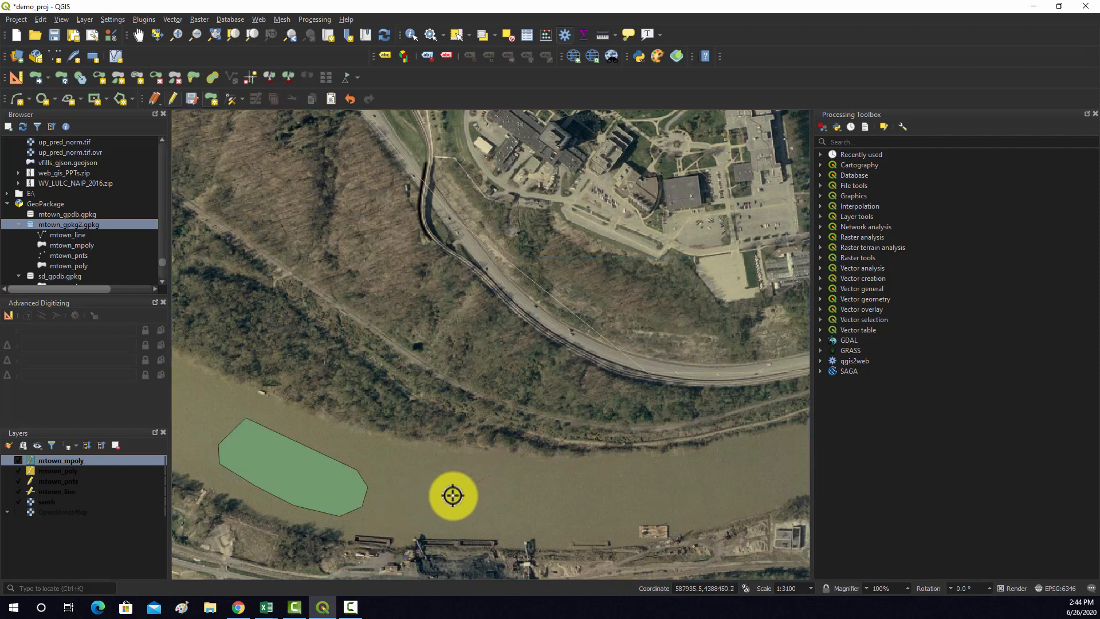
{"action": "left_click", "coordinate": [465, 510]}
{"action": "left_click", "coordinate": [645, 522]}
{"action": "left_click", "coordinate": [629, 494]}
{"action": "left_click", "coordinate": [569, 475]}
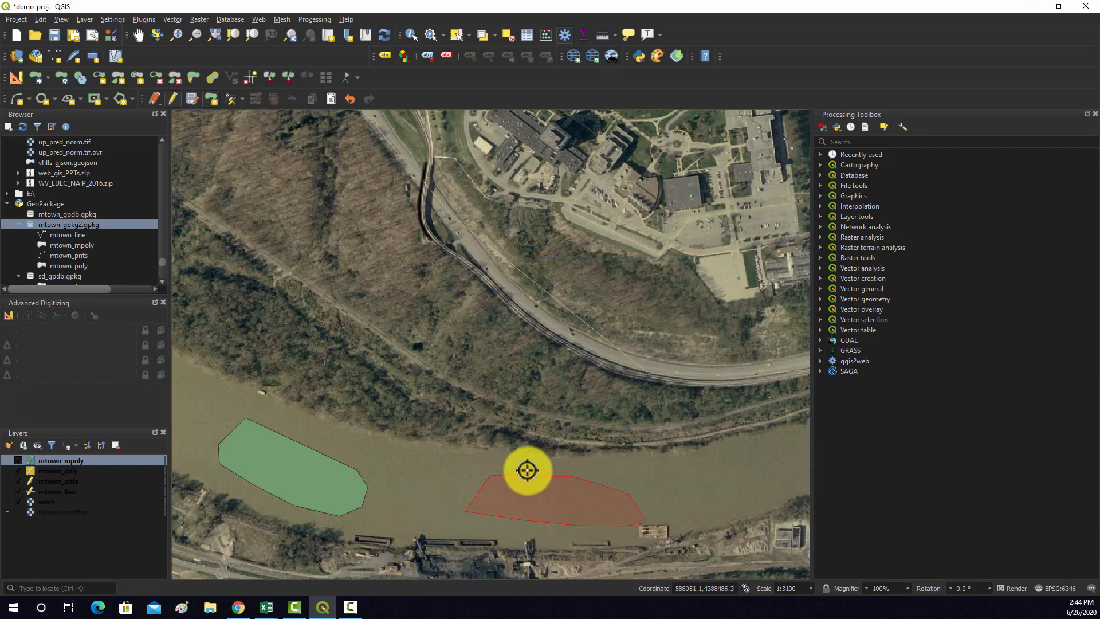
{"action": "right_click", "coordinate": [526, 469]}
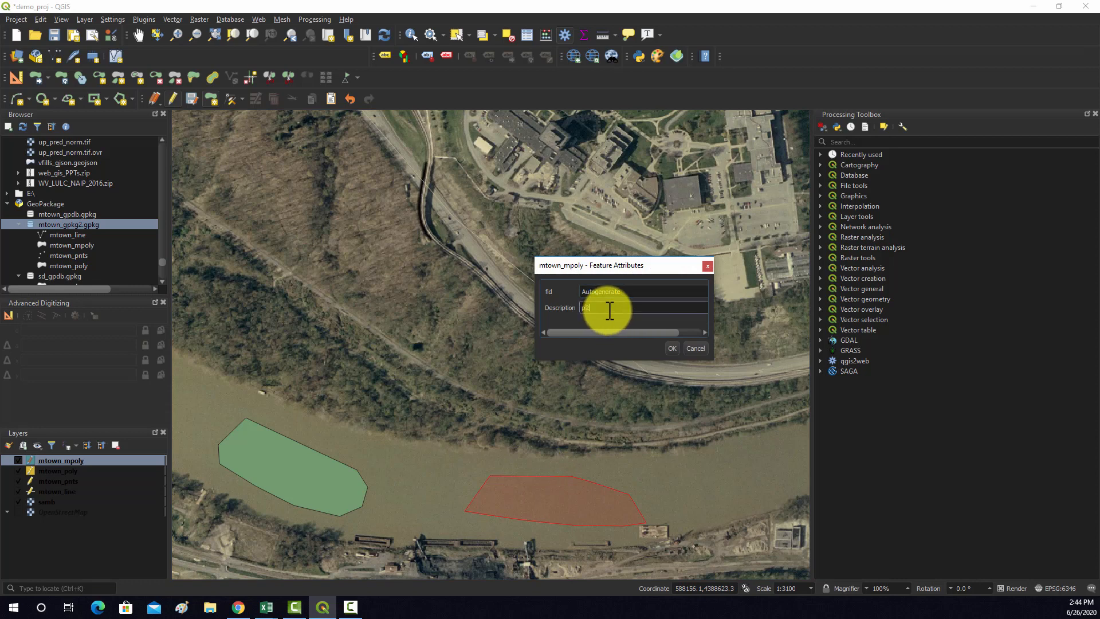
{"action": "left_click", "coordinate": [670, 348]}
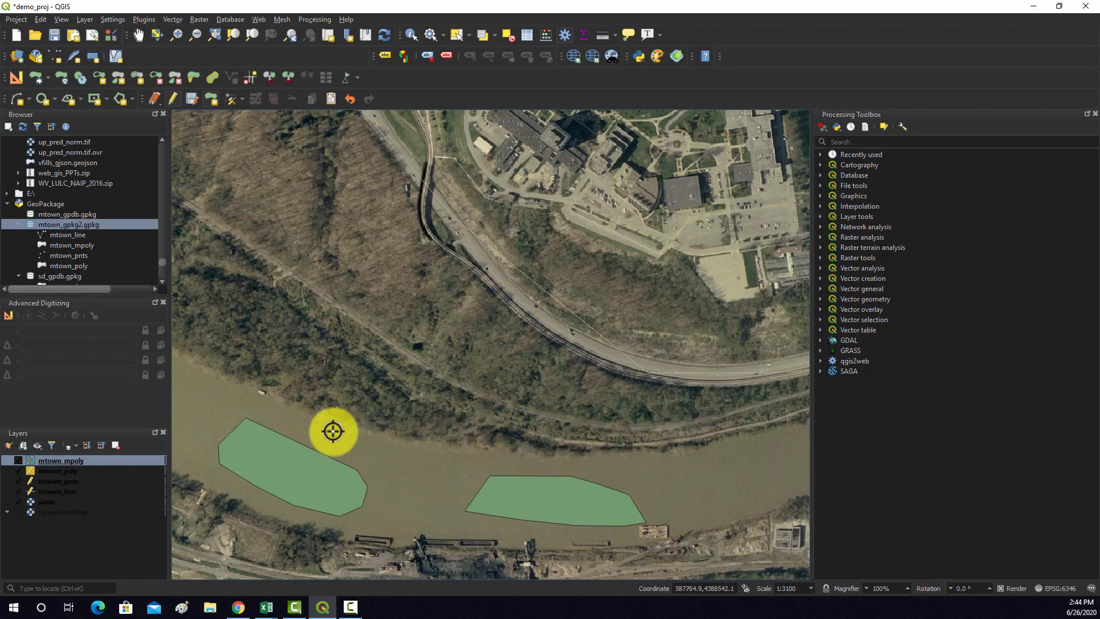
Check the records of the two new polygons in the mtown_mpoly attribute table
{"action": "right_click", "coordinate": [56, 460]}
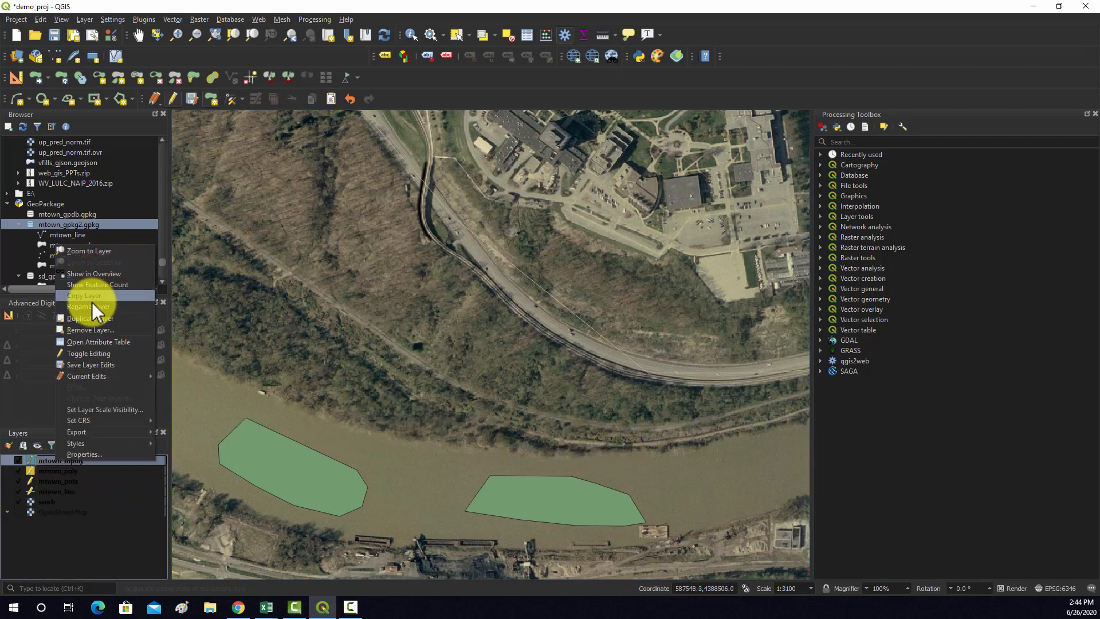
{"action": "left_click", "coordinate": [87, 341]}
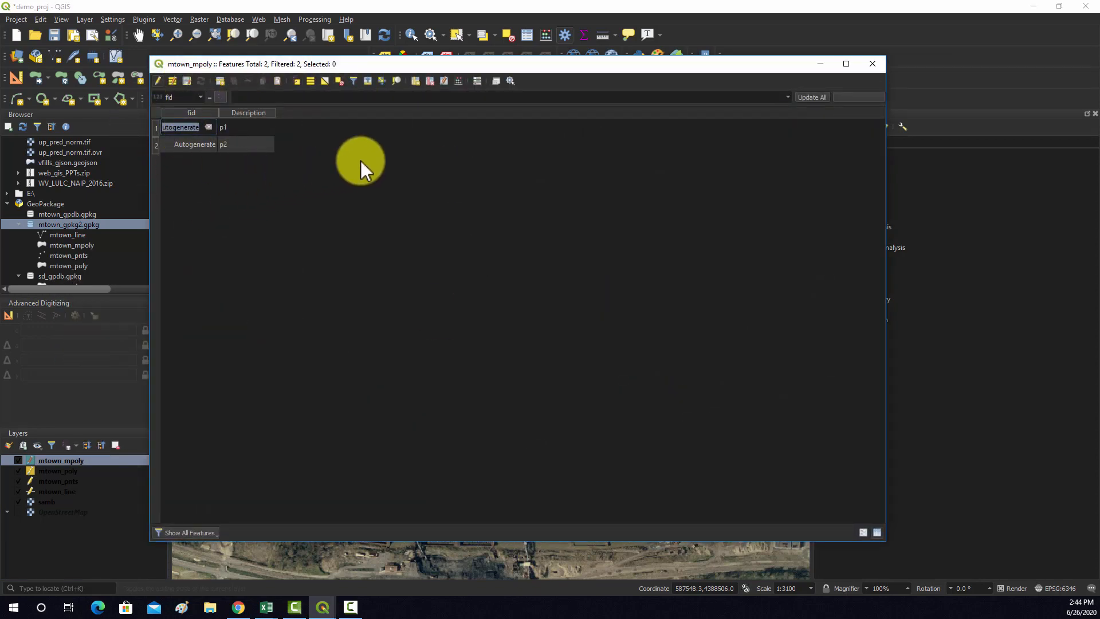
{"action": "left_click", "coordinate": [870, 64]}
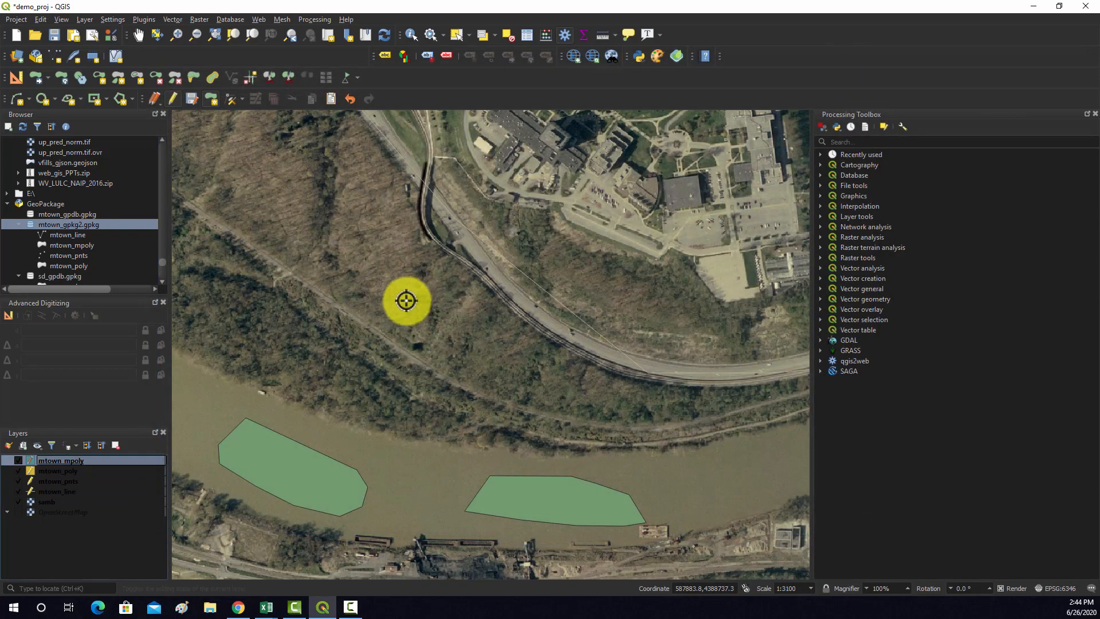
Select the p1 polygon and add a second part to it in the river to its northwest with Add Part
{"action": "scroll", "coordinate": [431, 368], "scroll_direction": "down", "scroll_amount": 2}
{"action": "scroll", "coordinate": [331, 417], "scroll_direction": "up", "scroll_amount": 1}
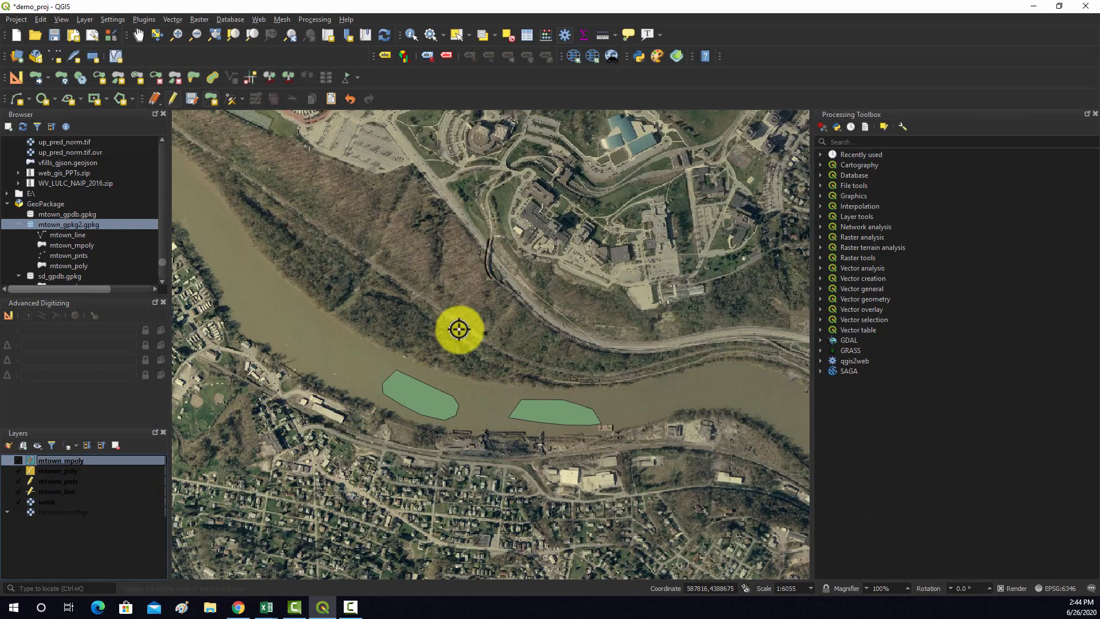
{"action": "left_click", "coordinate": [457, 35]}
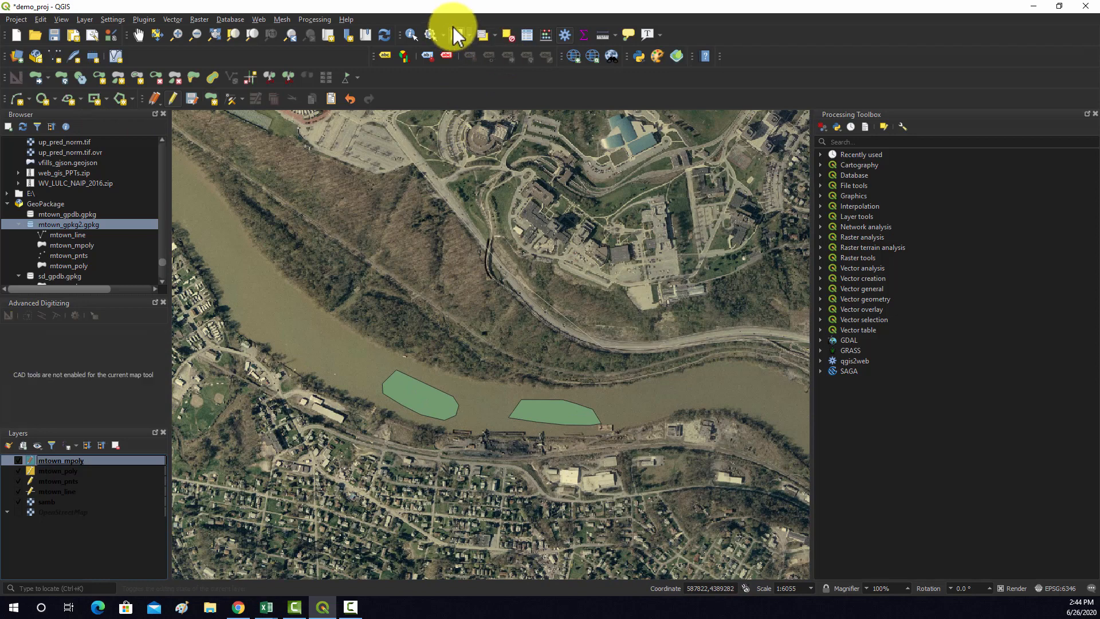
{"action": "left_click", "coordinate": [428, 394]}
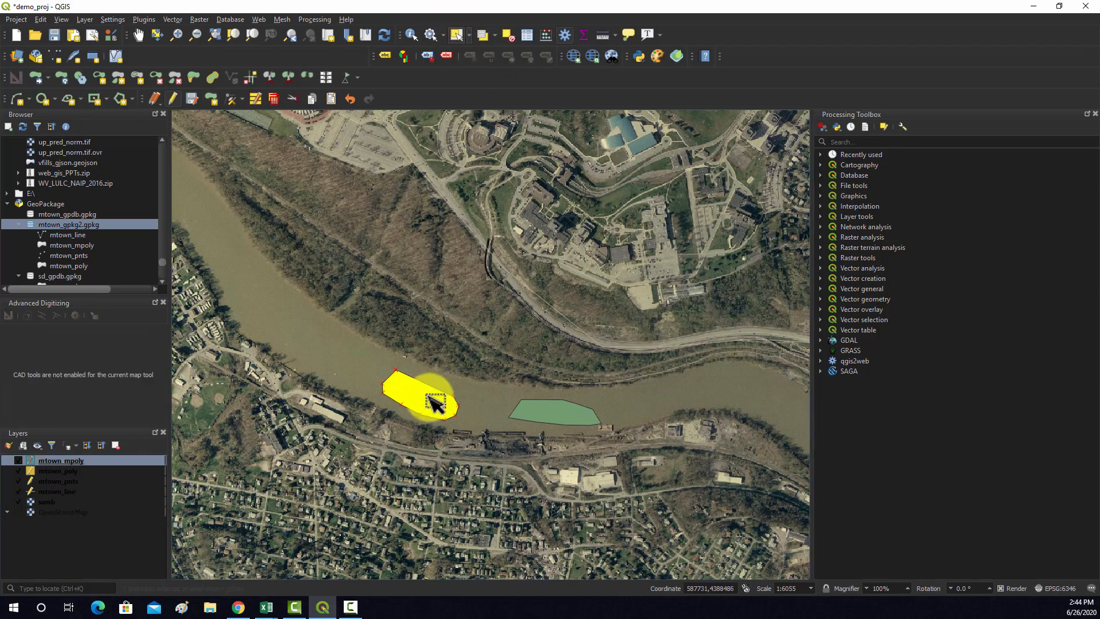
{"action": "left_click", "coordinate": [117, 82]}
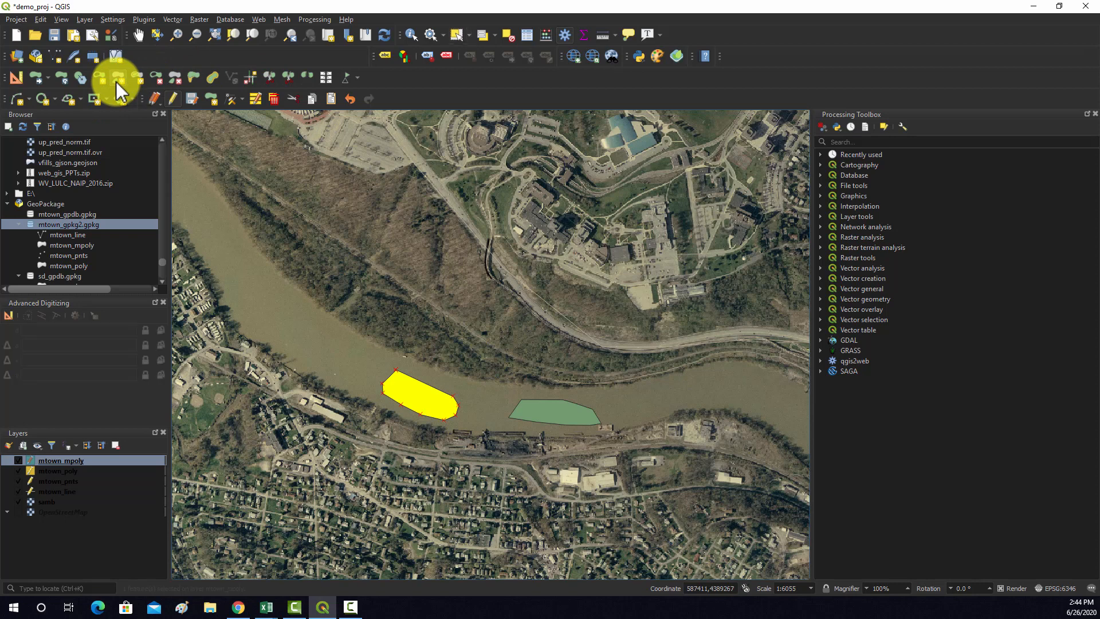
{"action": "left_click", "coordinate": [309, 317]}
{"action": "left_click", "coordinate": [277, 316]}
{"action": "left_click", "coordinate": [289, 342]}
{"action": "left_click", "coordinate": [337, 372]}
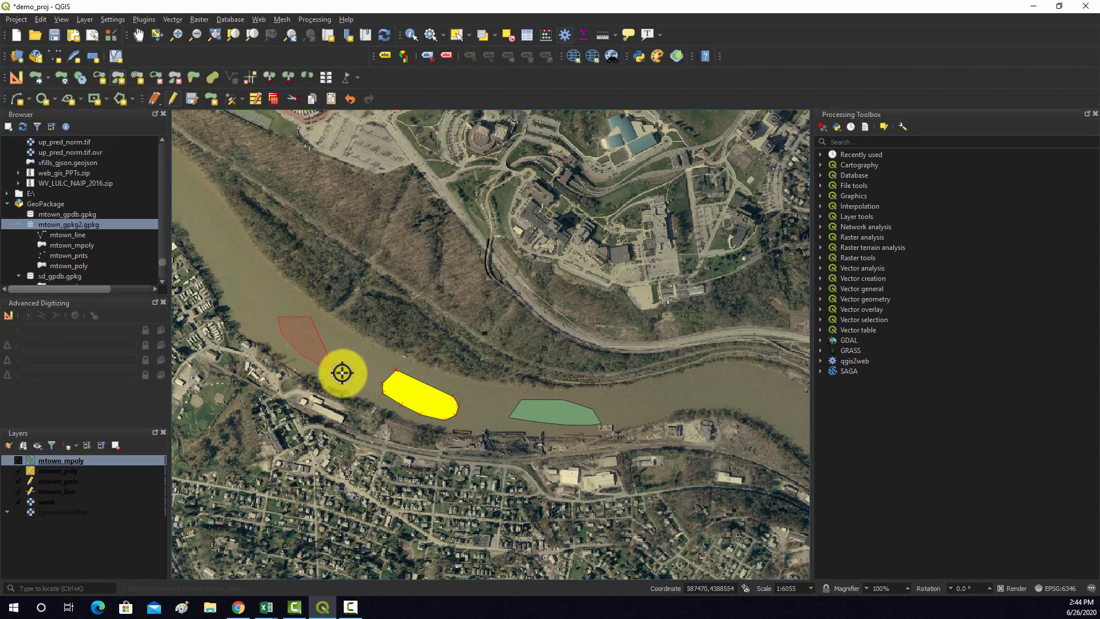
{"action": "right_click", "coordinate": [339, 335]}
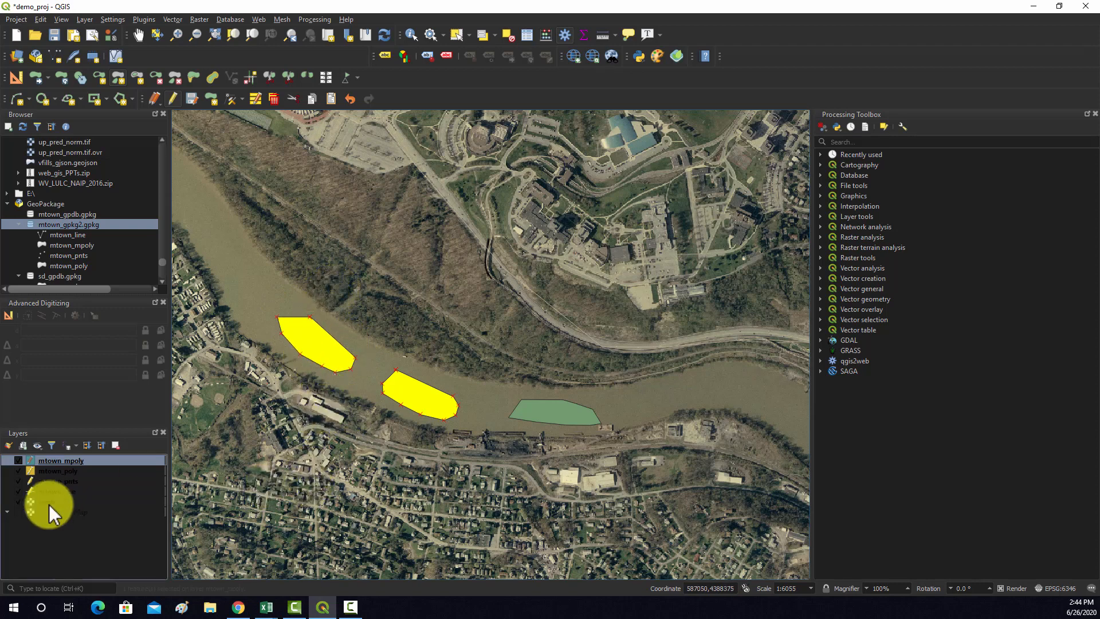
Examine the mtown_mpoly attribute table to see how the two-part p1 feature is recorded
{"action": "right_click", "coordinate": [53, 459]}
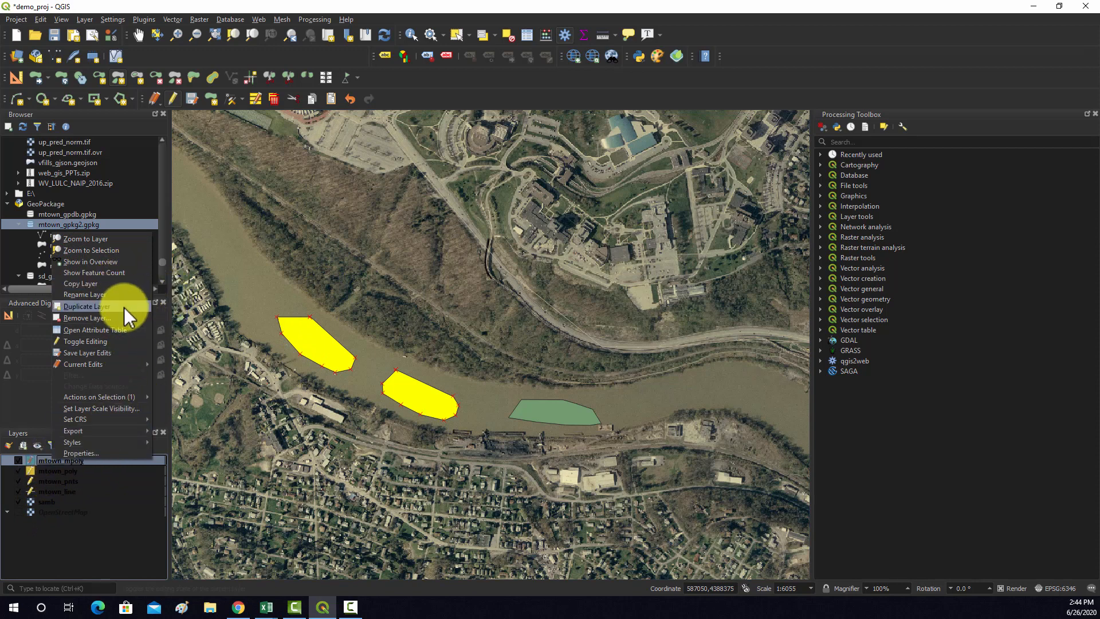
{"action": "left_click", "coordinate": [91, 330]}
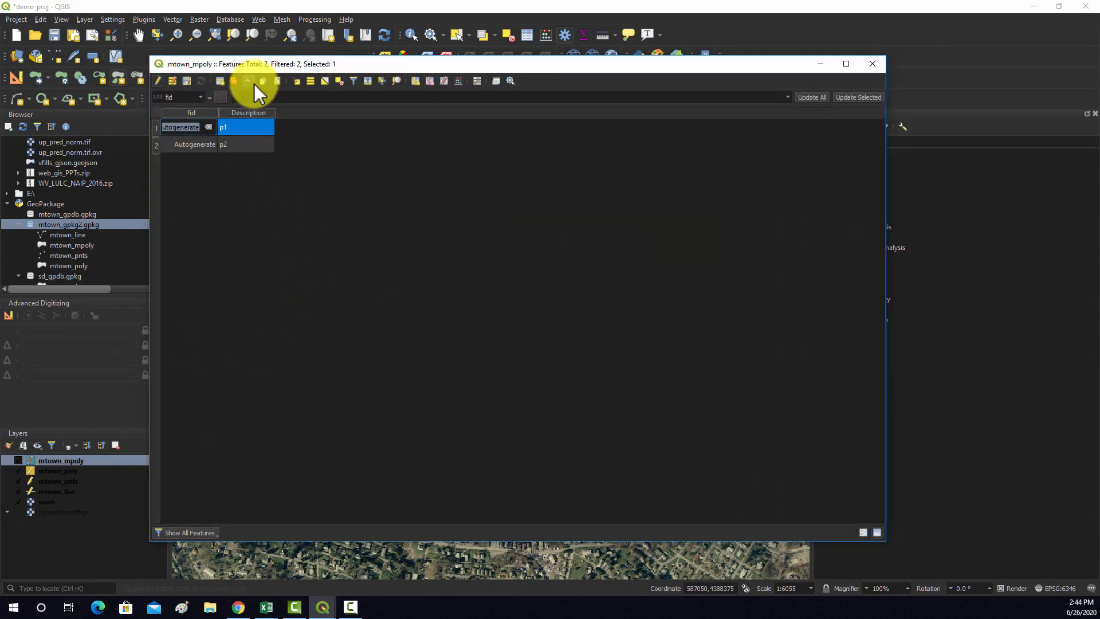
{"action": "left_click", "coordinate": [872, 63]}
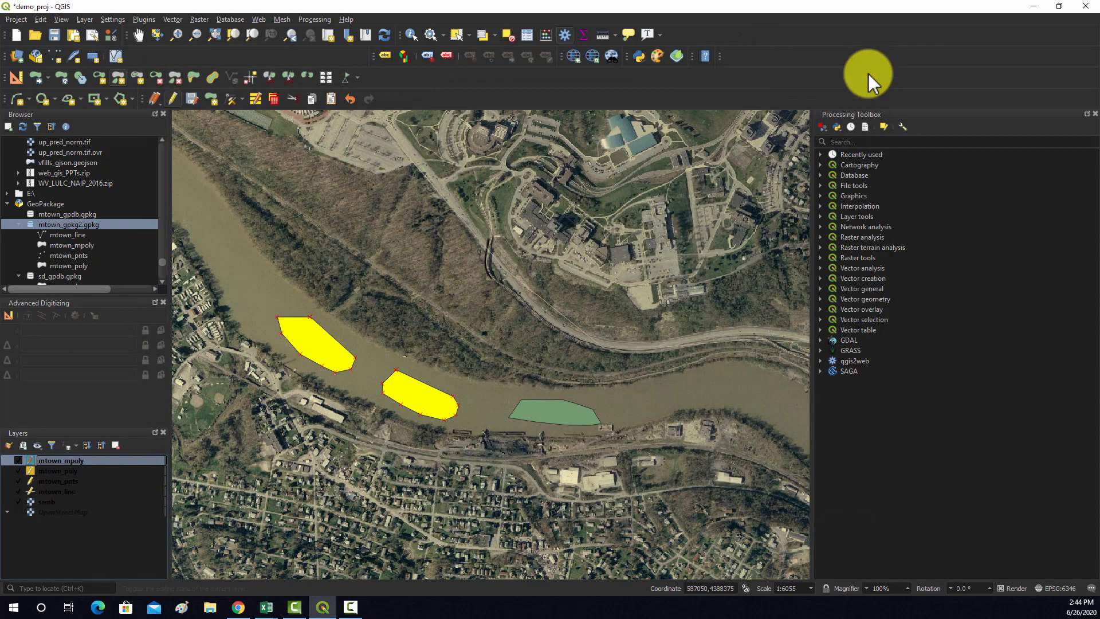
Alternately select the p2 polygon and the two-part p1 feature to compare their extents, and clear the selection
{"action": "left_click", "coordinate": [457, 35]}
{"action": "left_click", "coordinate": [561, 411]}
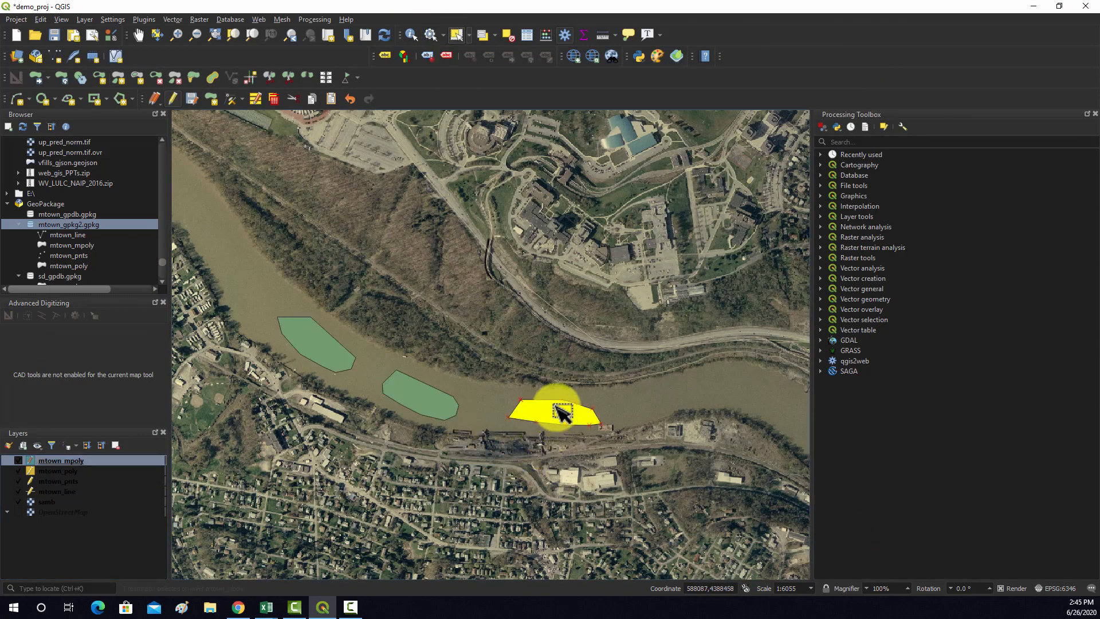
{"action": "left_click", "coordinate": [434, 393]}
{"action": "left_click", "coordinate": [557, 417]}
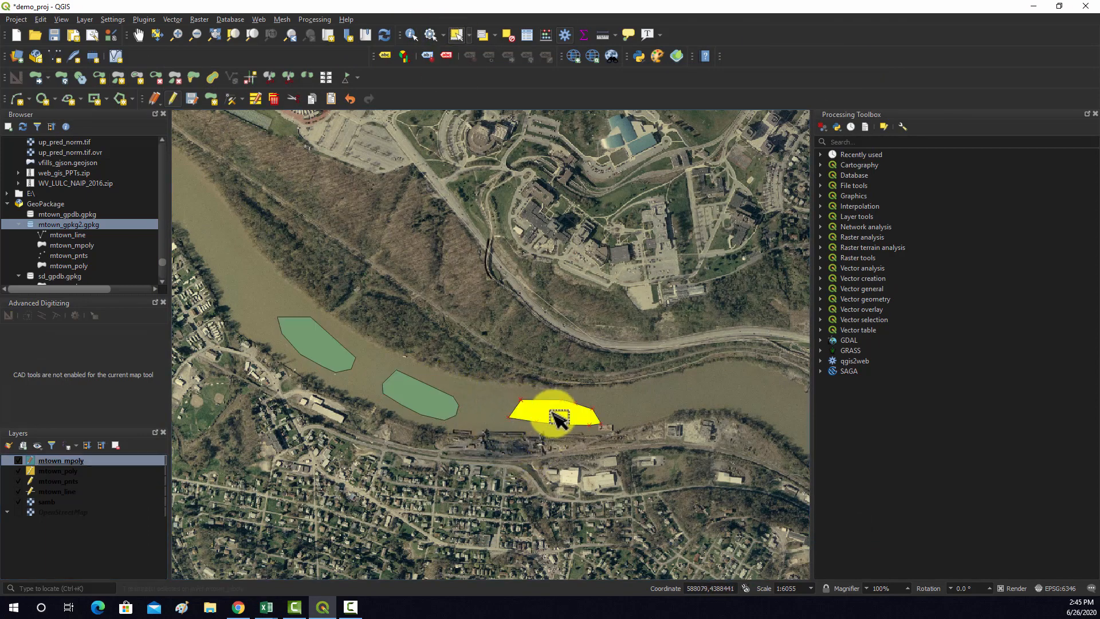
{"action": "left_click", "coordinate": [415, 398]}
{"action": "left_click", "coordinate": [571, 417]}
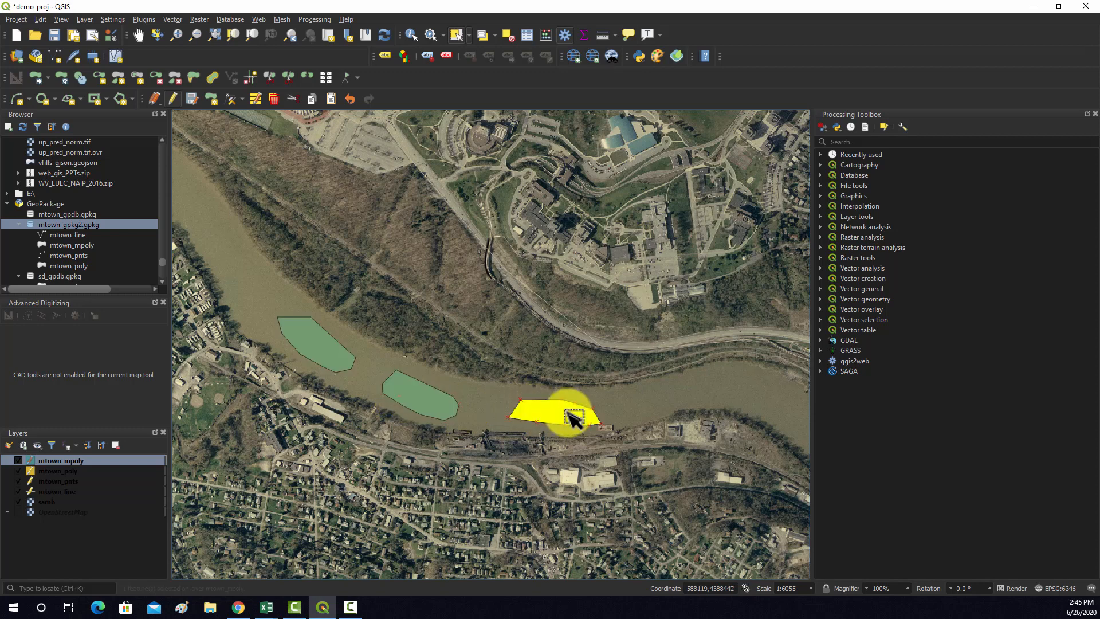
{"action": "left_click", "coordinate": [396, 337]}
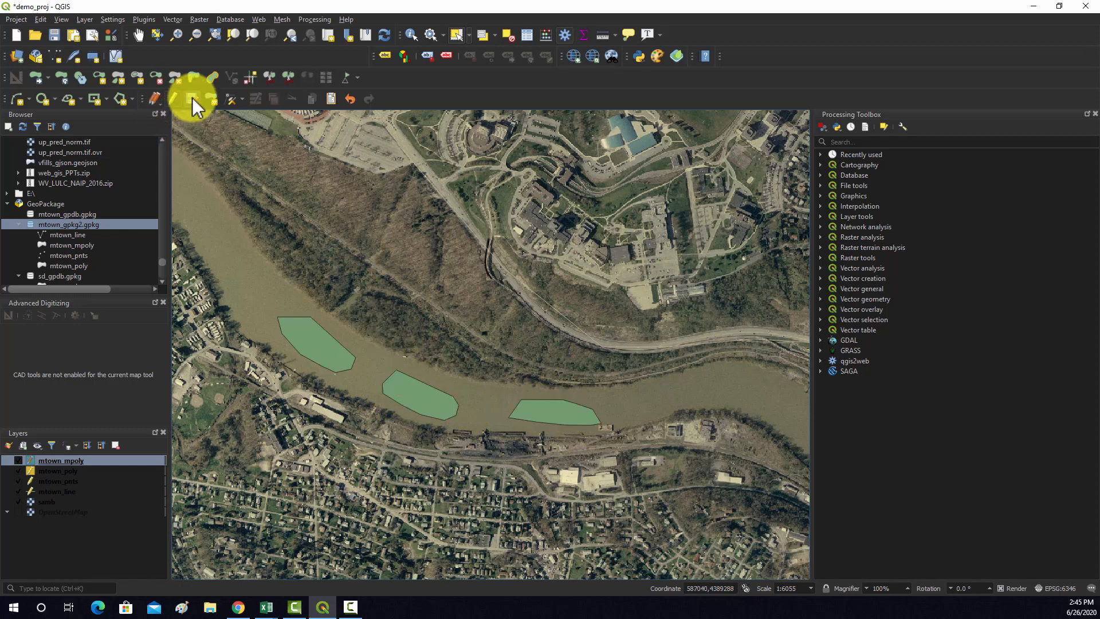